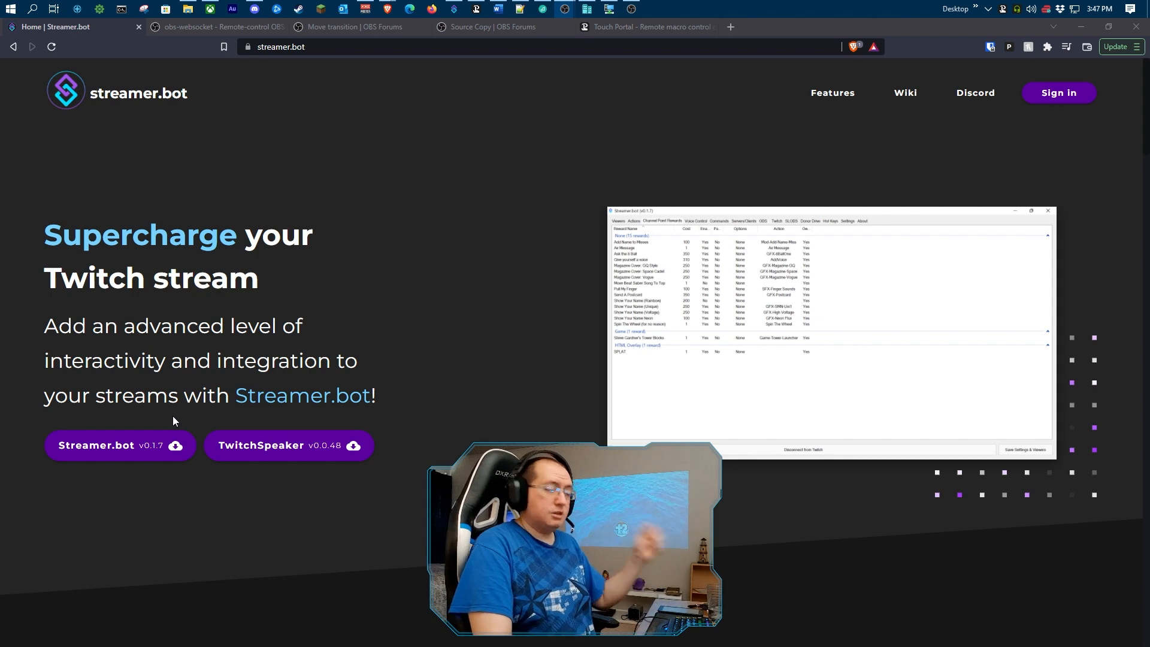
- Open the obs-websocket 4.9.1 release on GitHub from its OBS forum page and view the downloadable assets
click(187, 31)
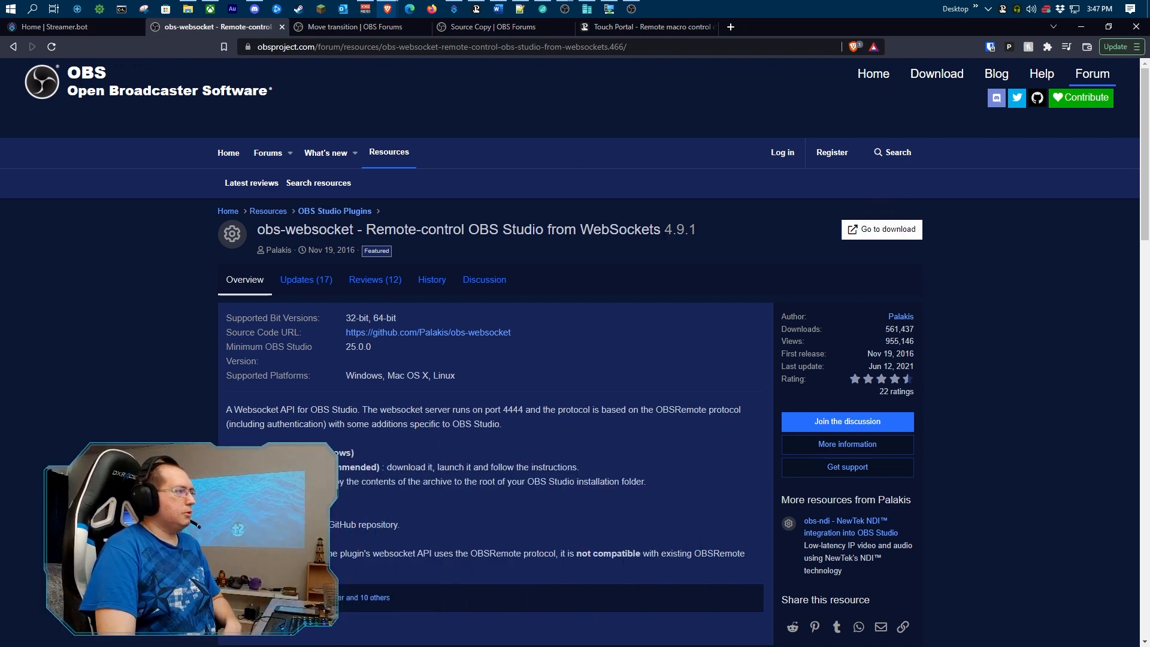
click(879, 229)
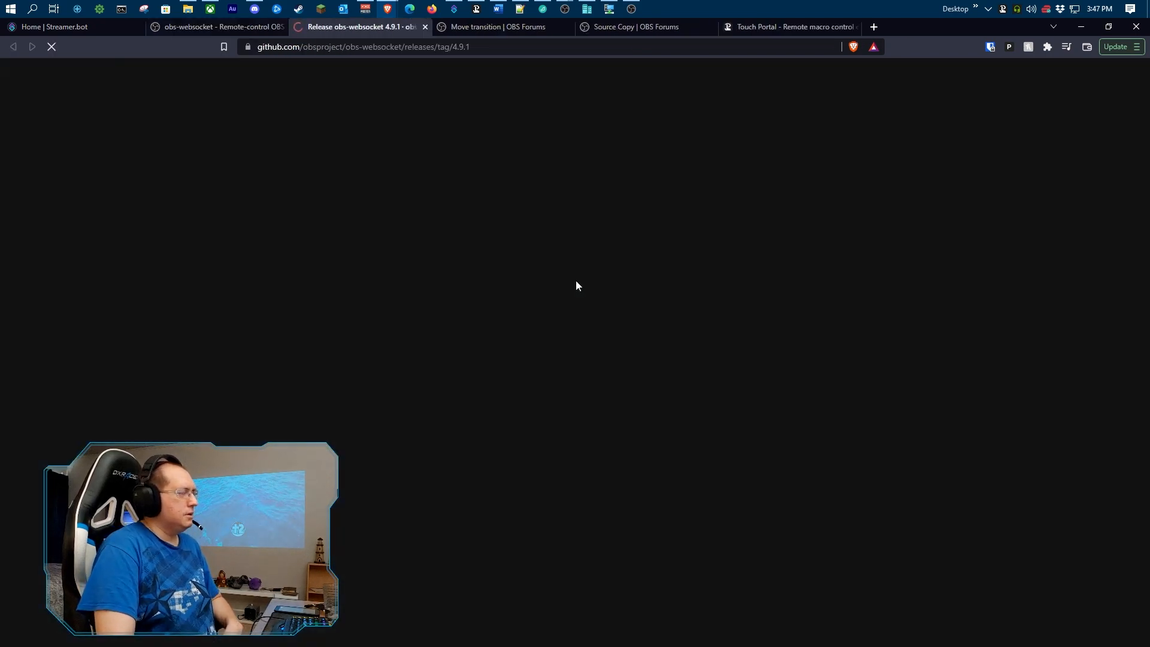
scroll(563, 299, down, 20)
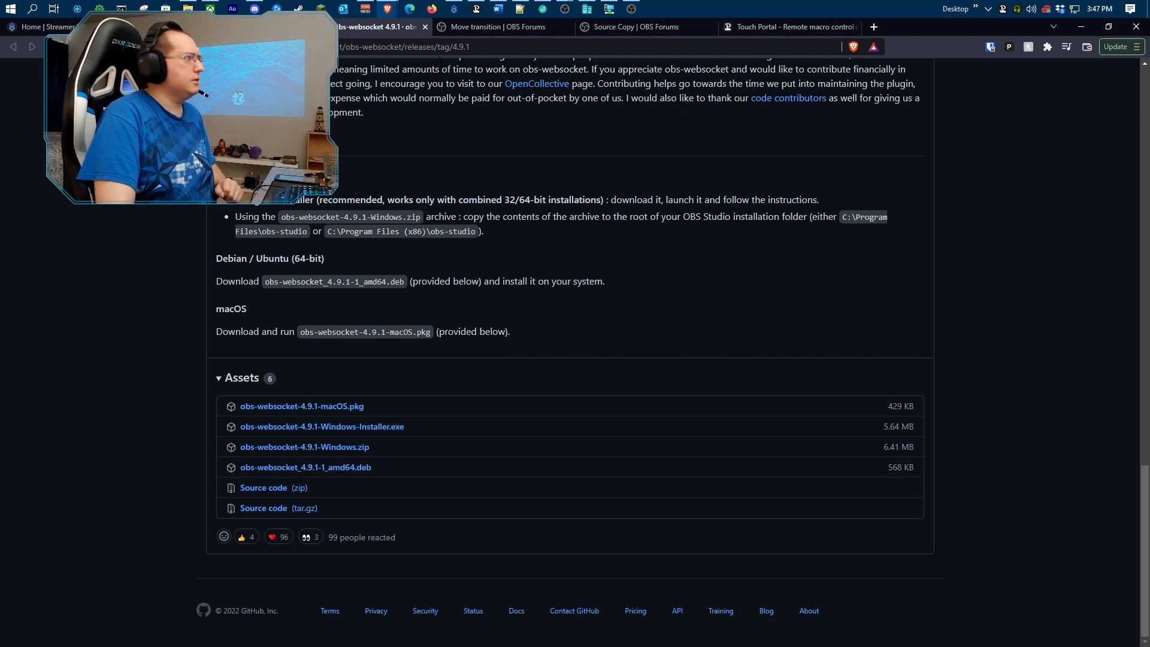
- Review the download files offered for the Move transition 2.5.8 plugin on the OBS forum, then dismiss the list
click(472, 27)
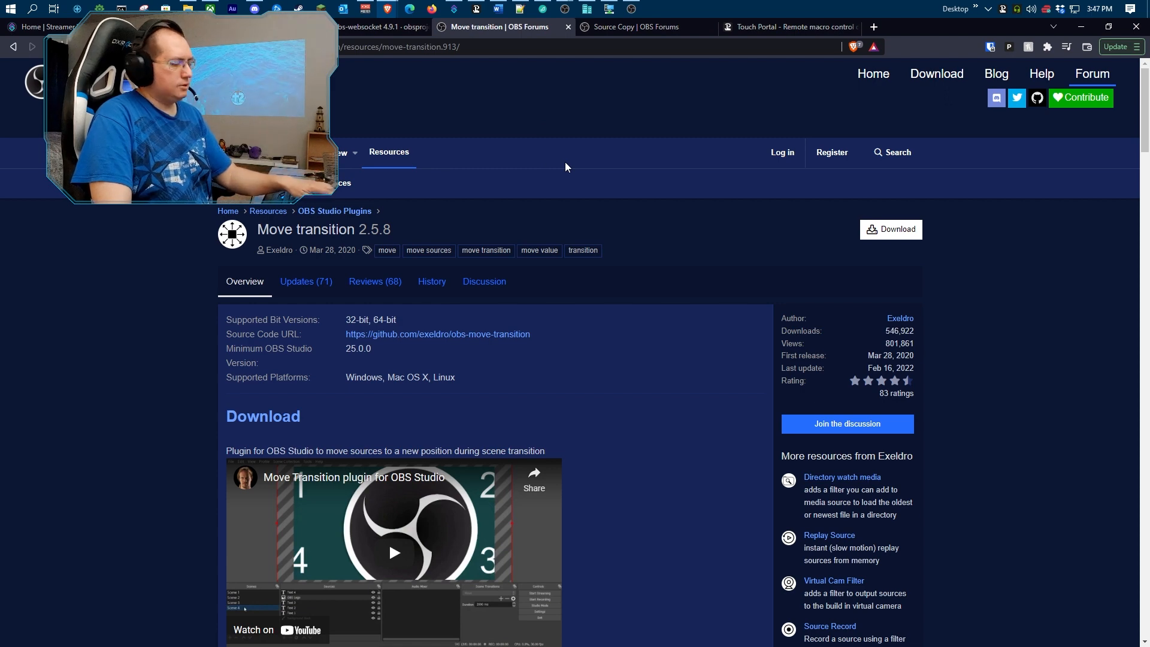
scroll(586, 241, down, 3)
scroll(604, 247, up, 2)
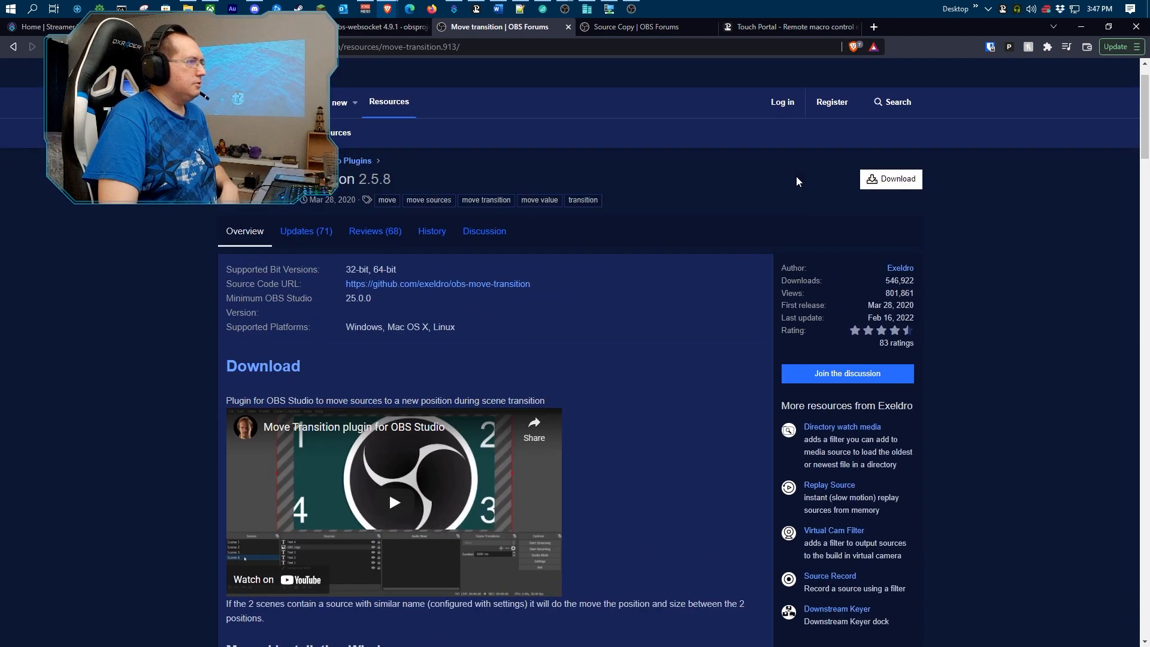
scroll(796, 182, up, 1)
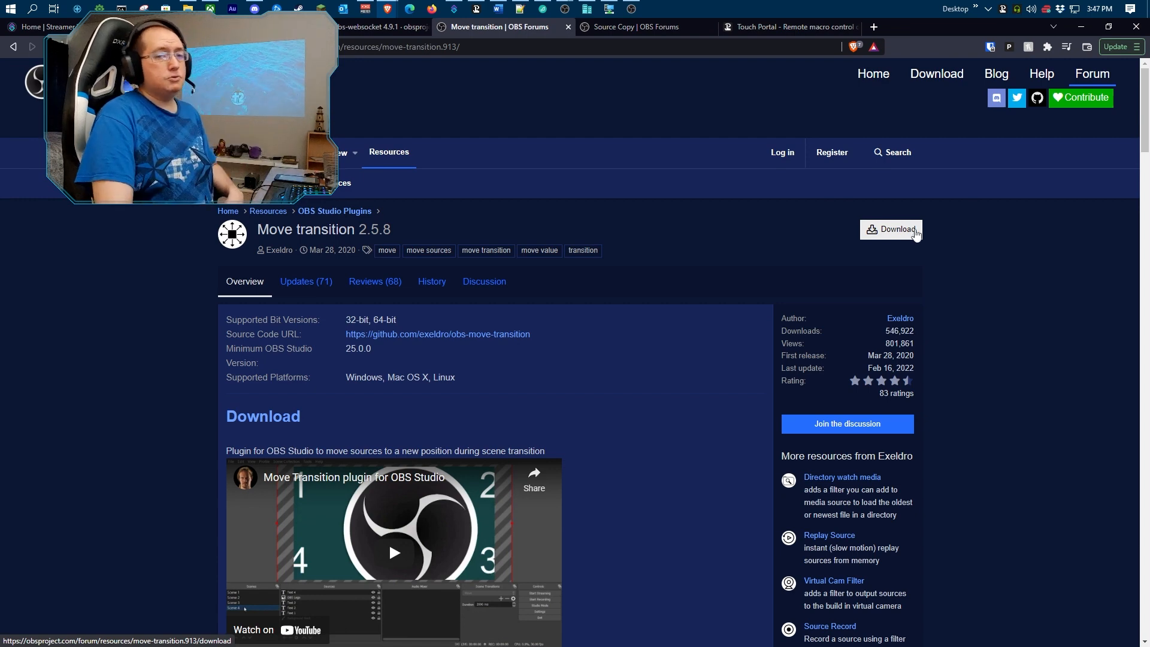
click(897, 240)
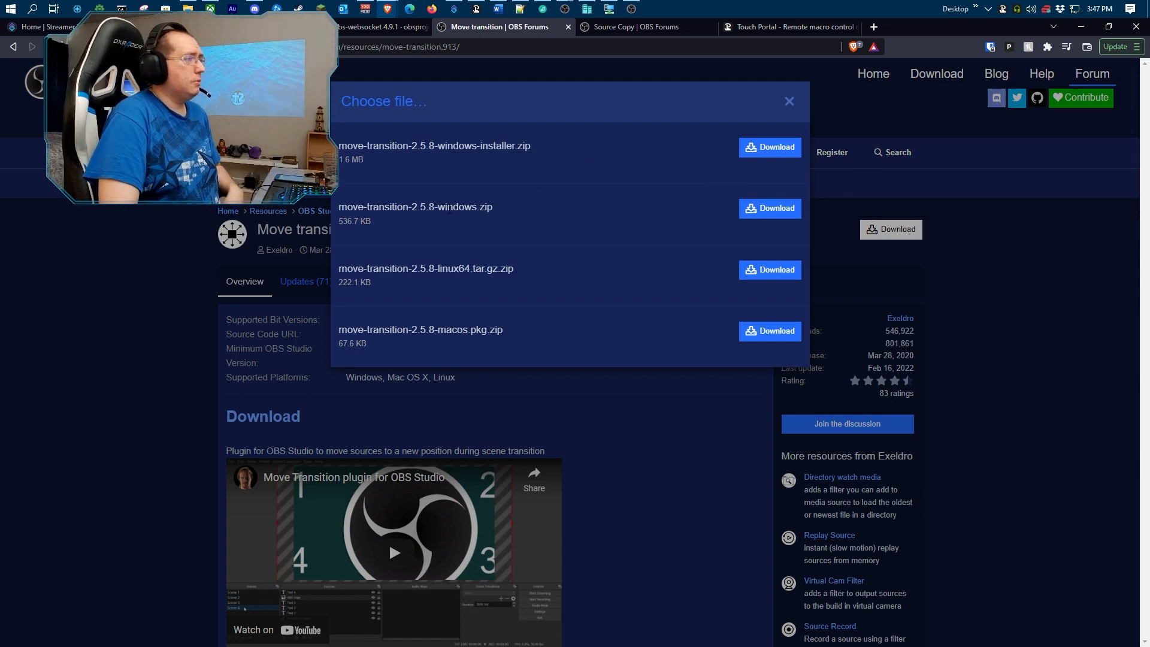
click(789, 101)
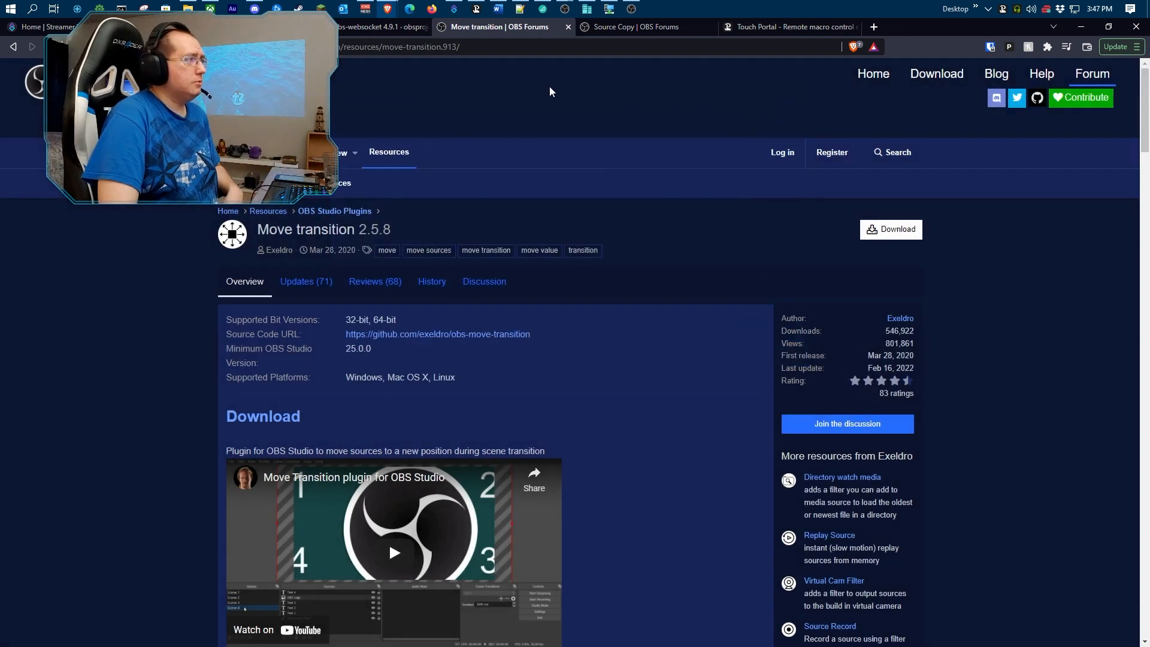
- Review the download files offered for the Source Copy 0.1.4 plugin on the OBS forum, then dismiss the list
click(614, 30)
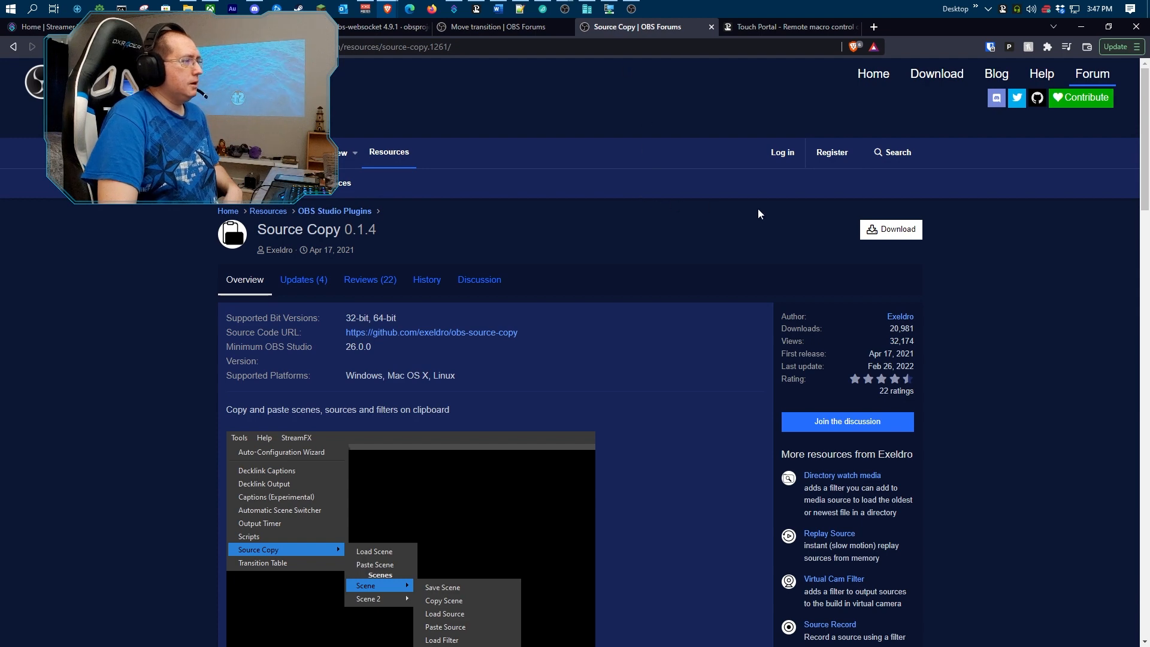
click(891, 229)
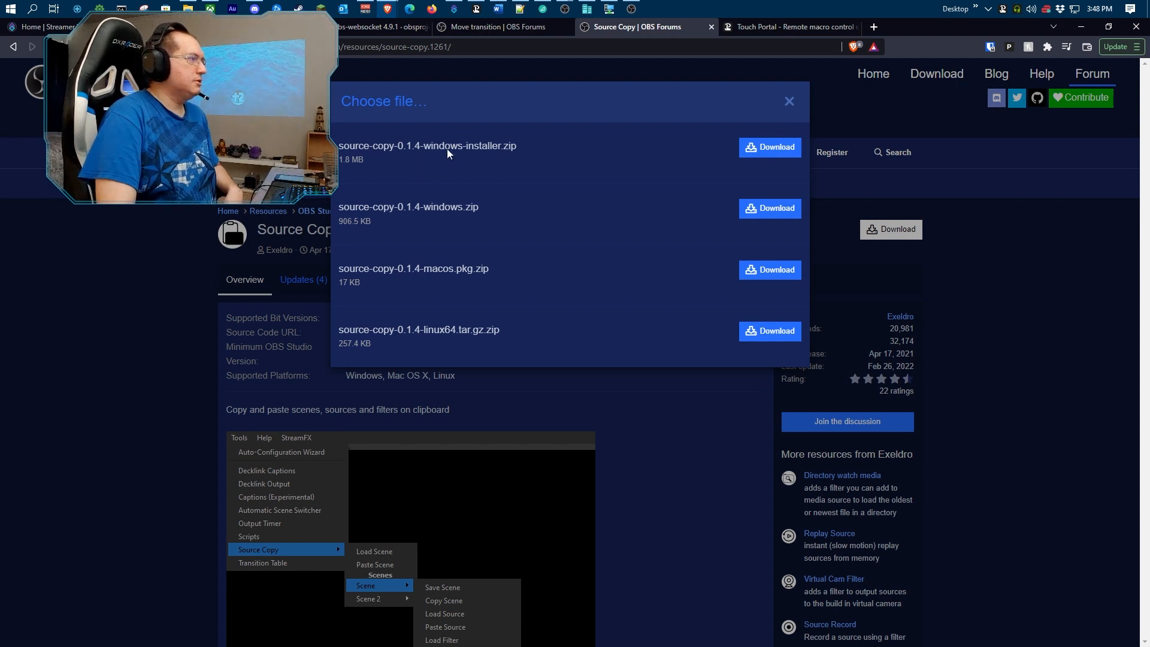
click(791, 102)
- Show the Touch Portal website's downloads for the supported desktop and mobile platforms
click(759, 31)
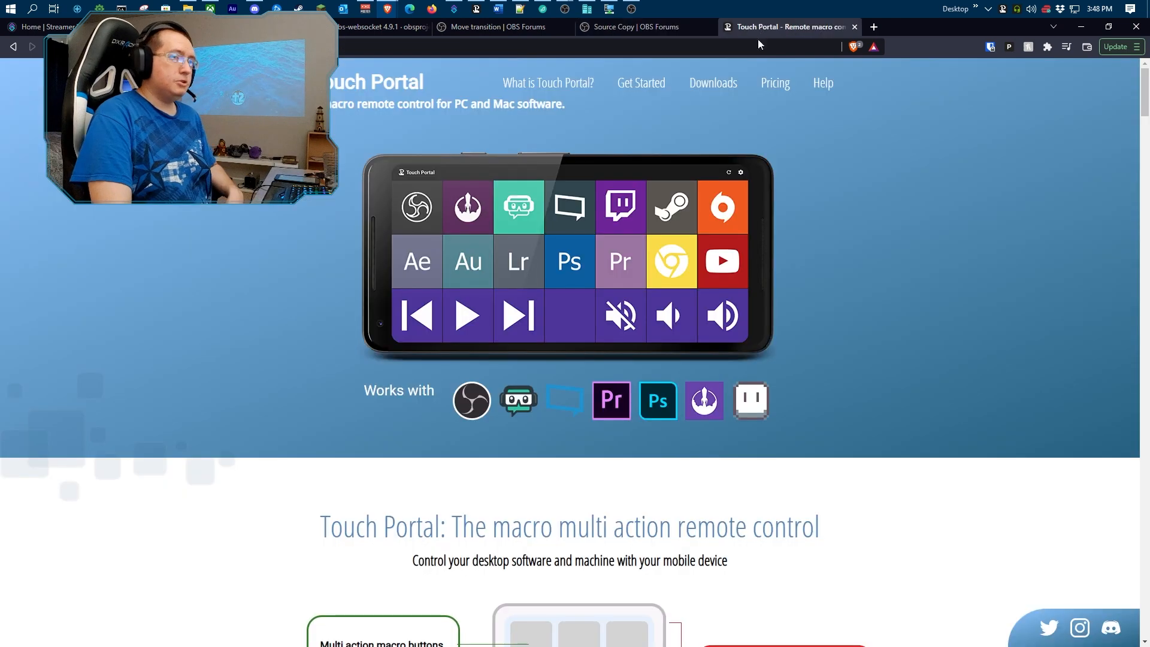
scroll(821, 360, down, 3)
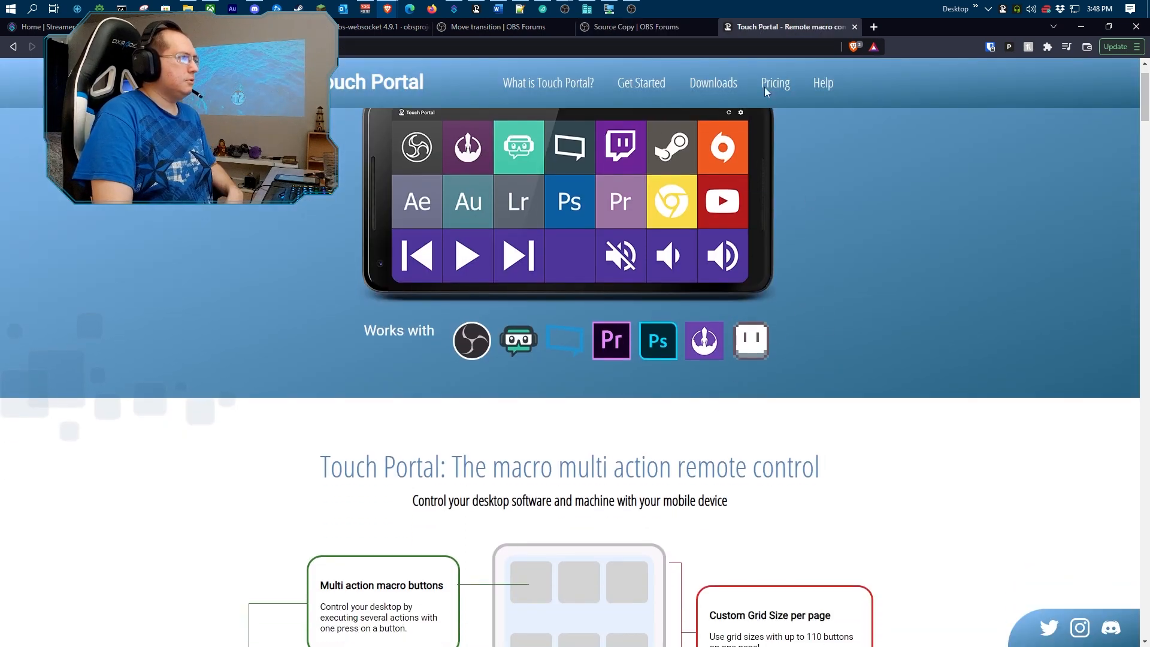
mouse_move(726, 75)
scroll(722, 114, down, 5)
click(724, 139)
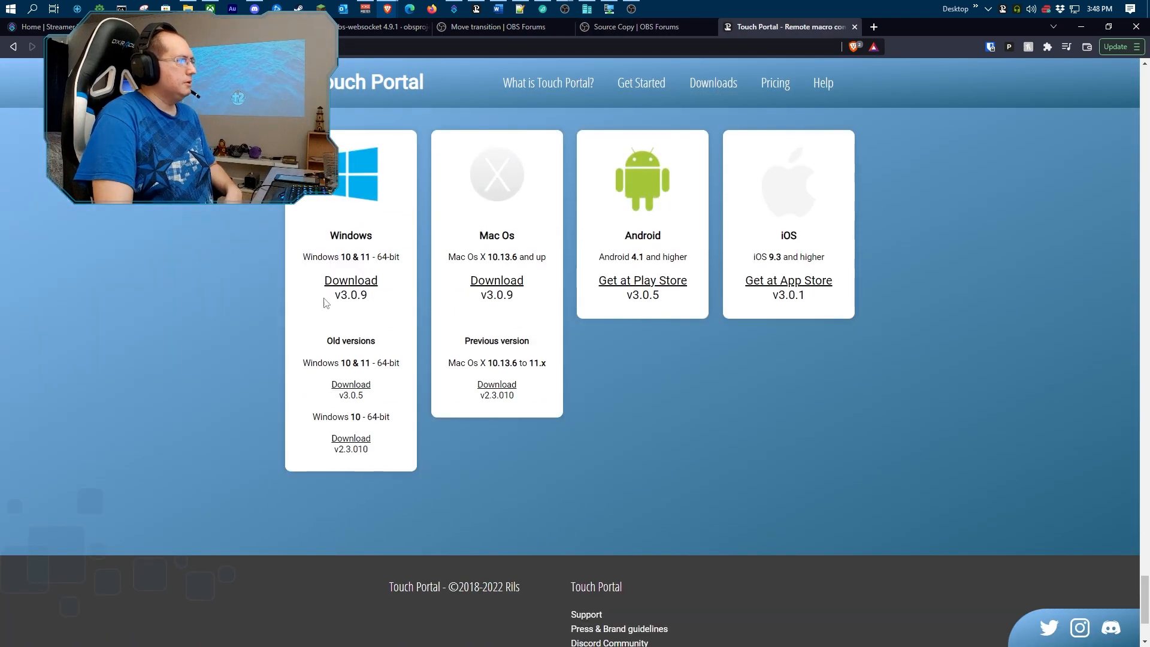
- Browse the Touch Portal plug-ins catalogue to find the Streamer.bot plug-in
mouse_move(726, 95)
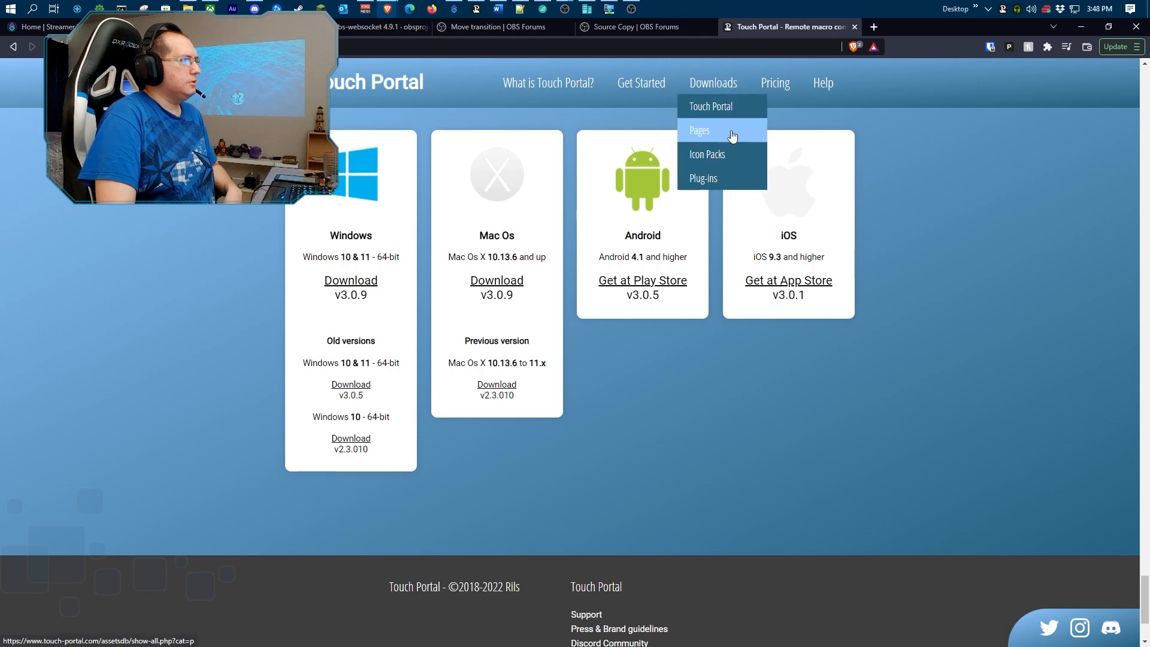
click(715, 180)
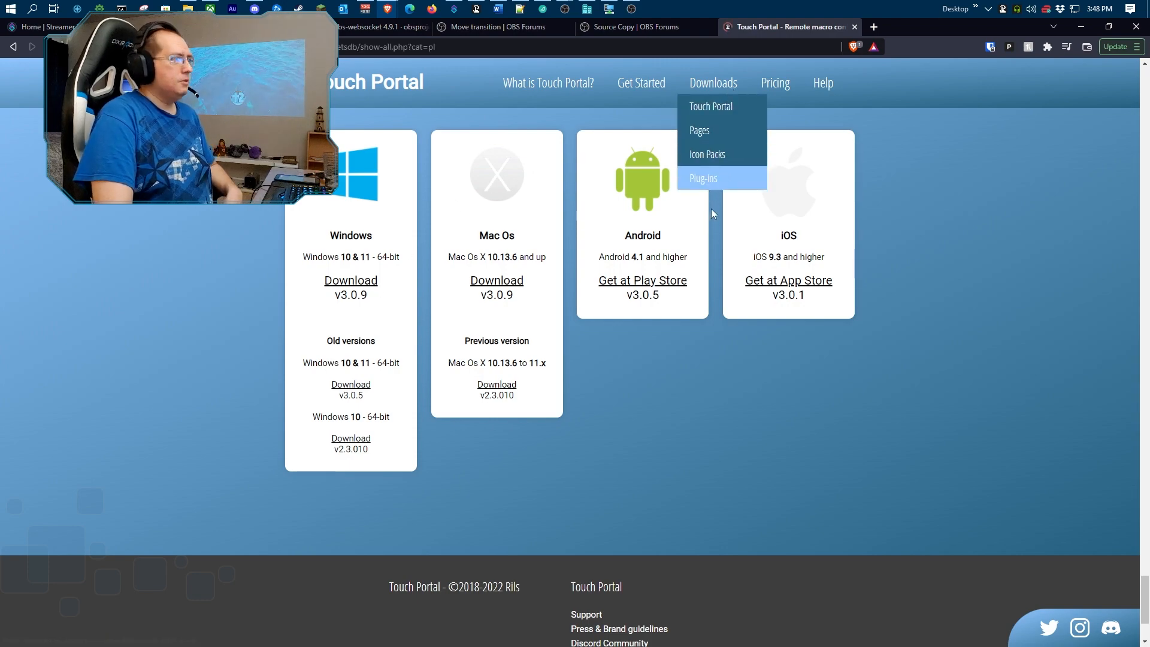
scroll(967, 282, down, 6)
scroll(954, 289, down, 20)
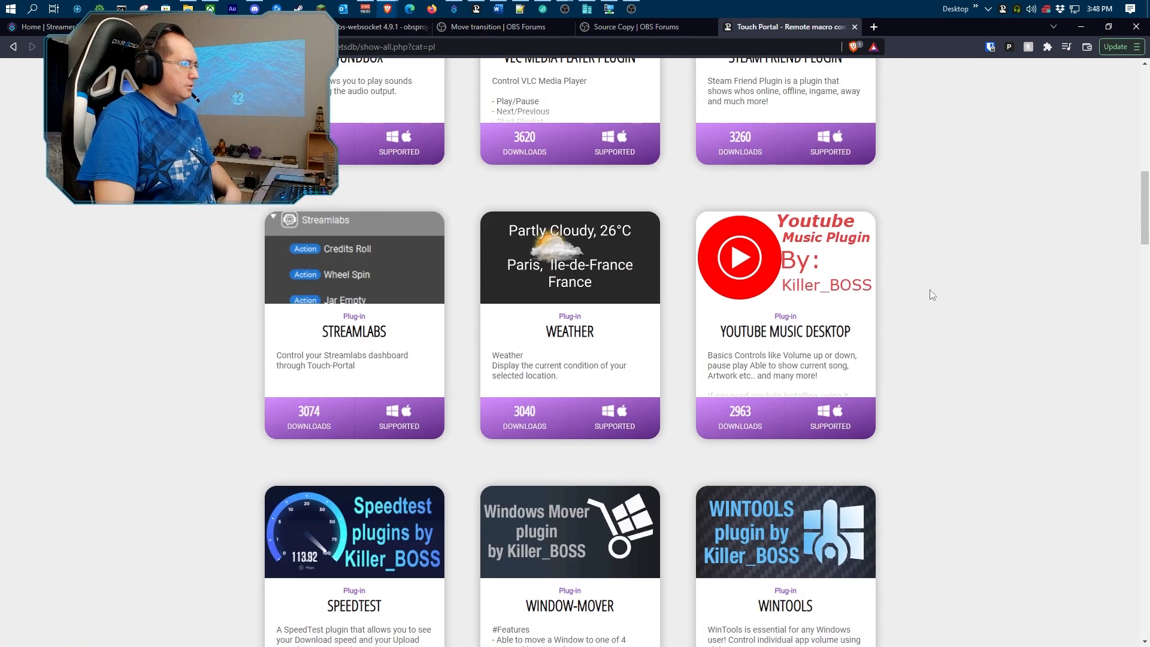
scroll(928, 291, down, 20)
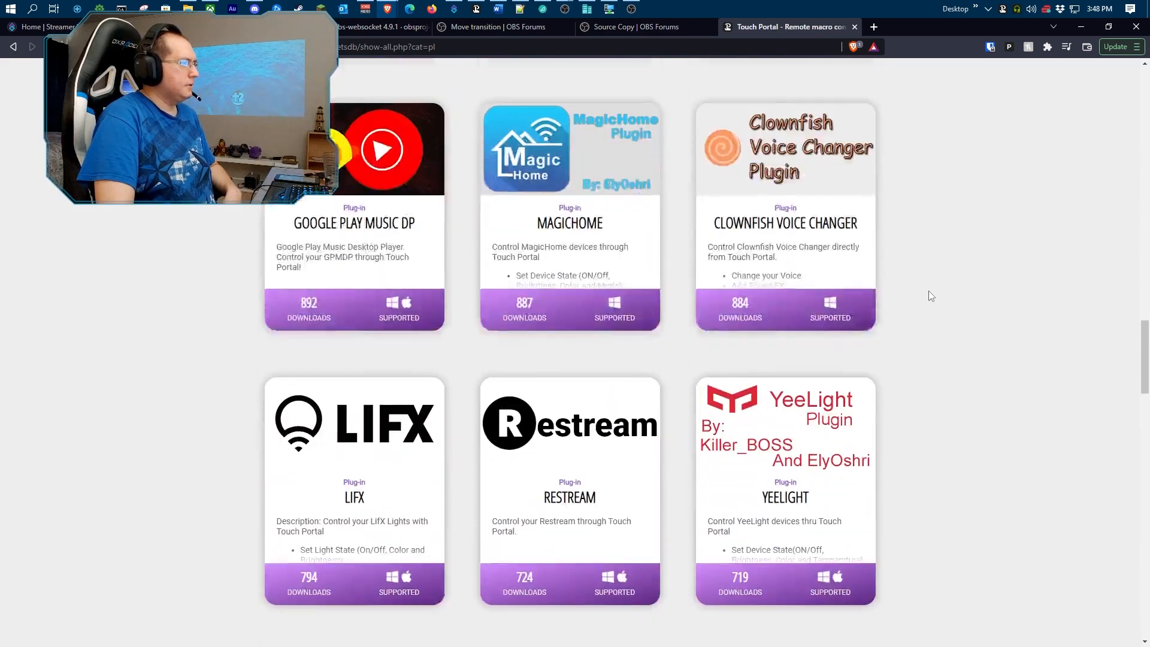
scroll(929, 292, up, 4)
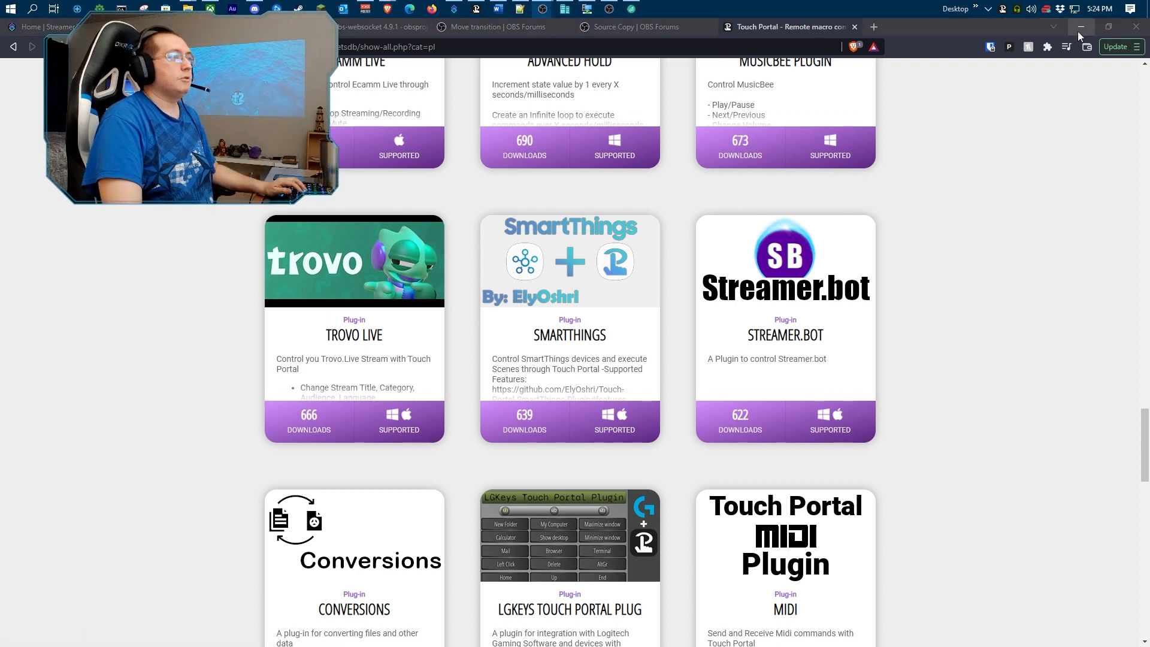
- Switch to OBS and load the scene file CamGridScene.json with Source Copy
click(1078, 31)
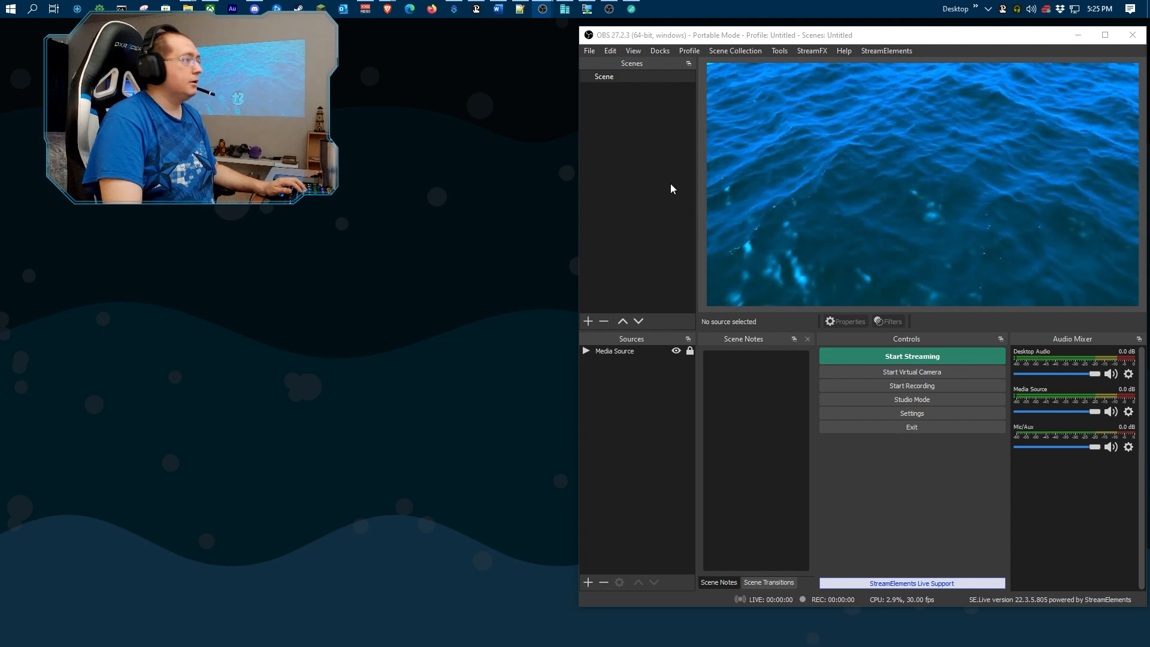
click(773, 51)
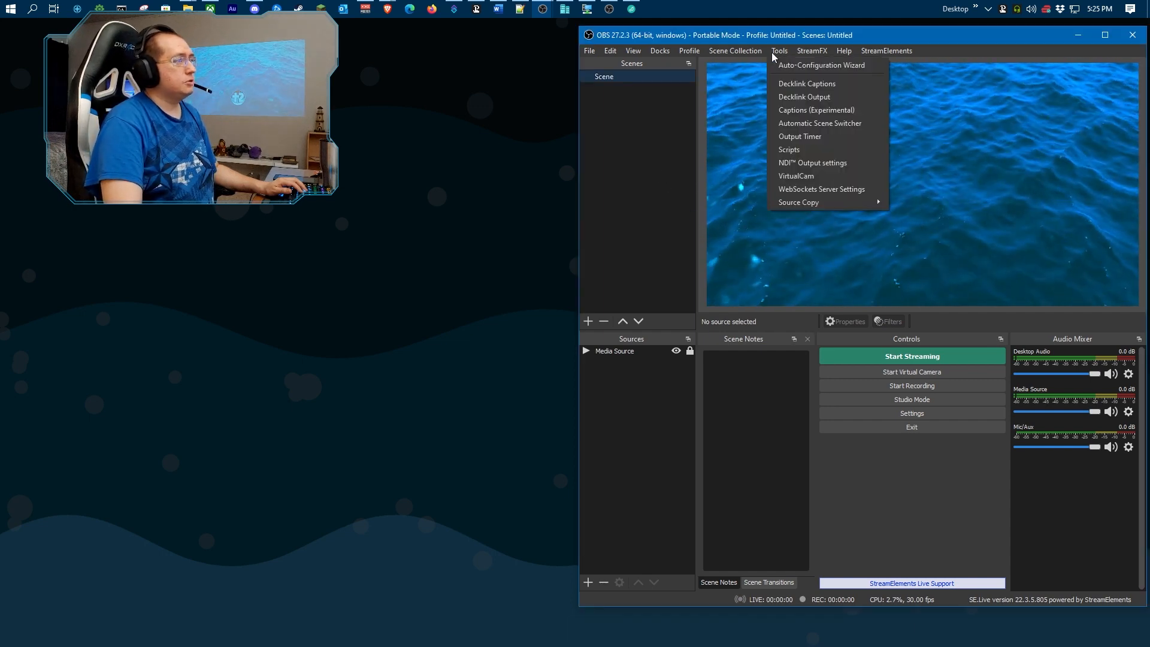
mouse_move(796, 204)
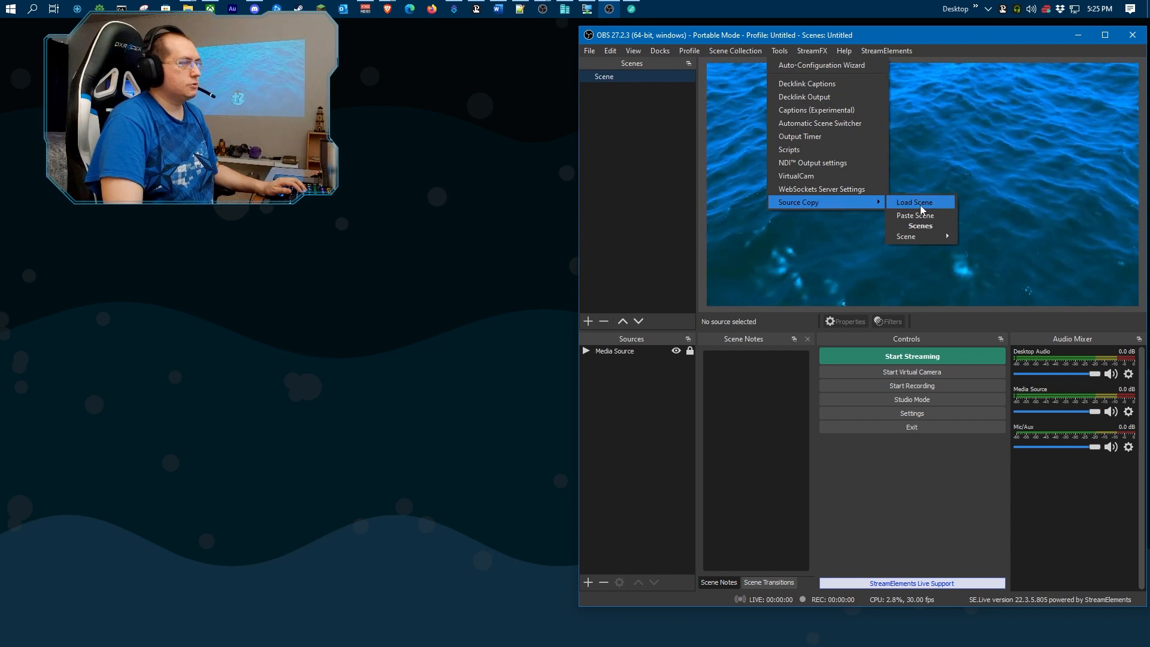
click(921, 204)
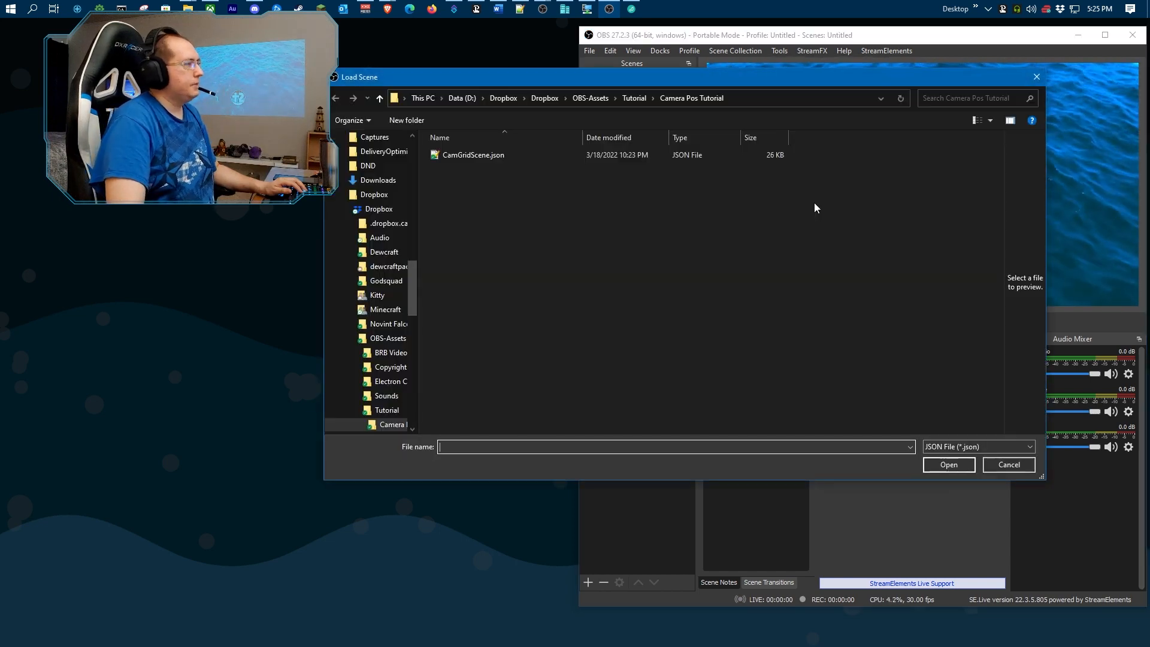
click(490, 157)
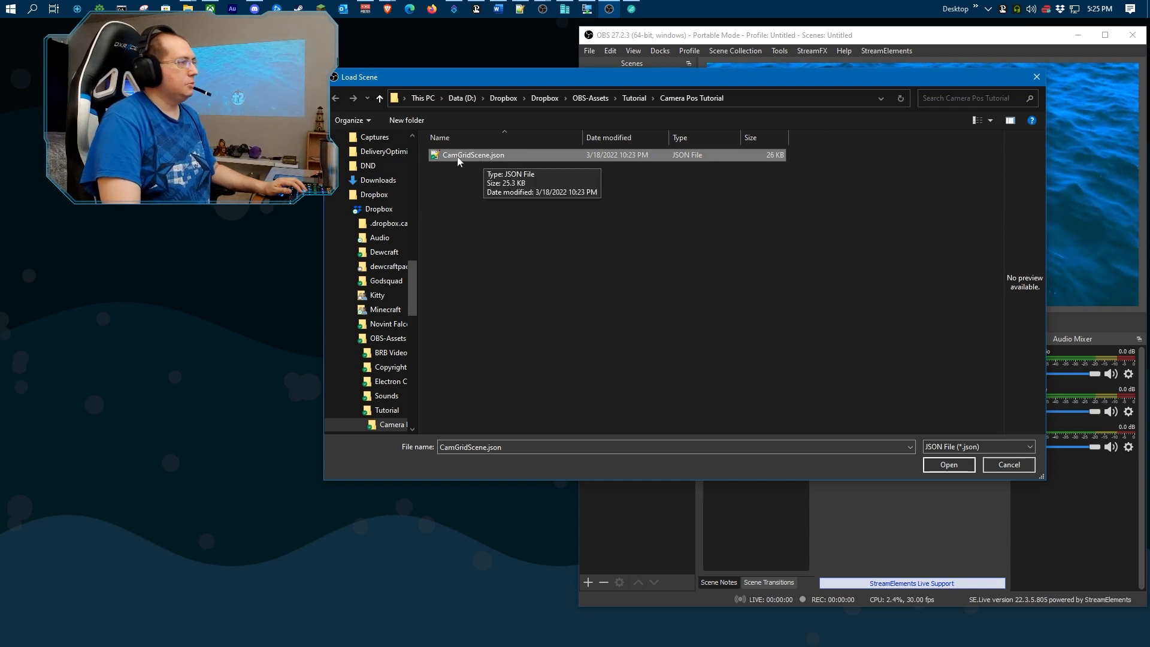
double_click(466, 156)
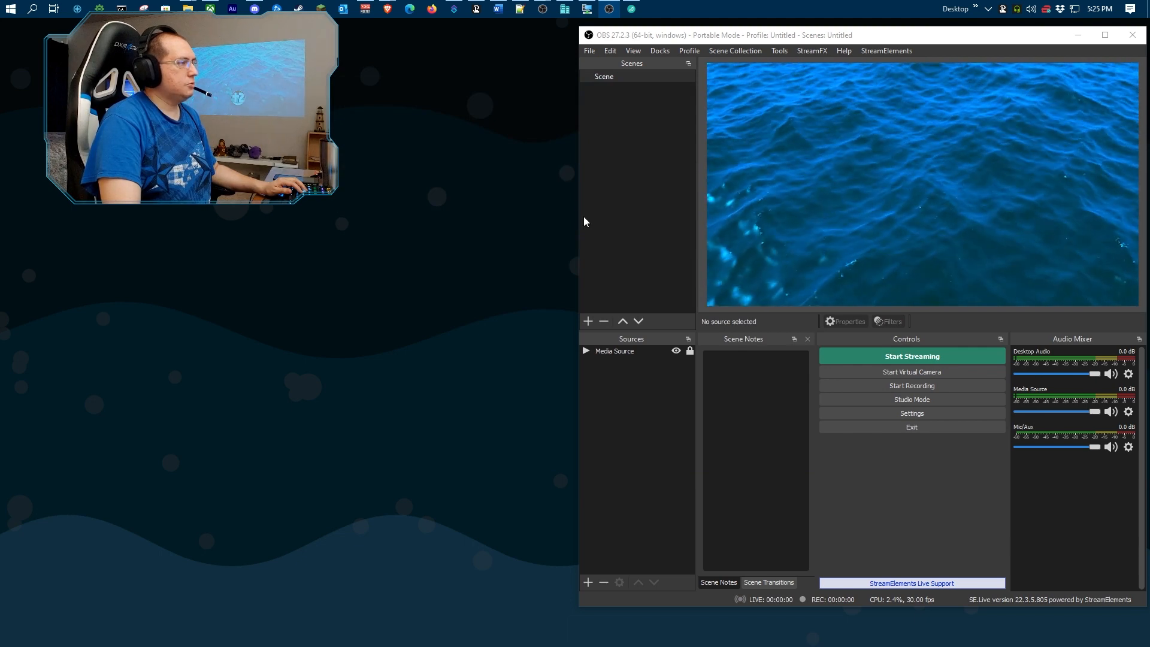
- Set the Camera source in CamGridScene to use the OBS-Camera2 device
click(623, 89)
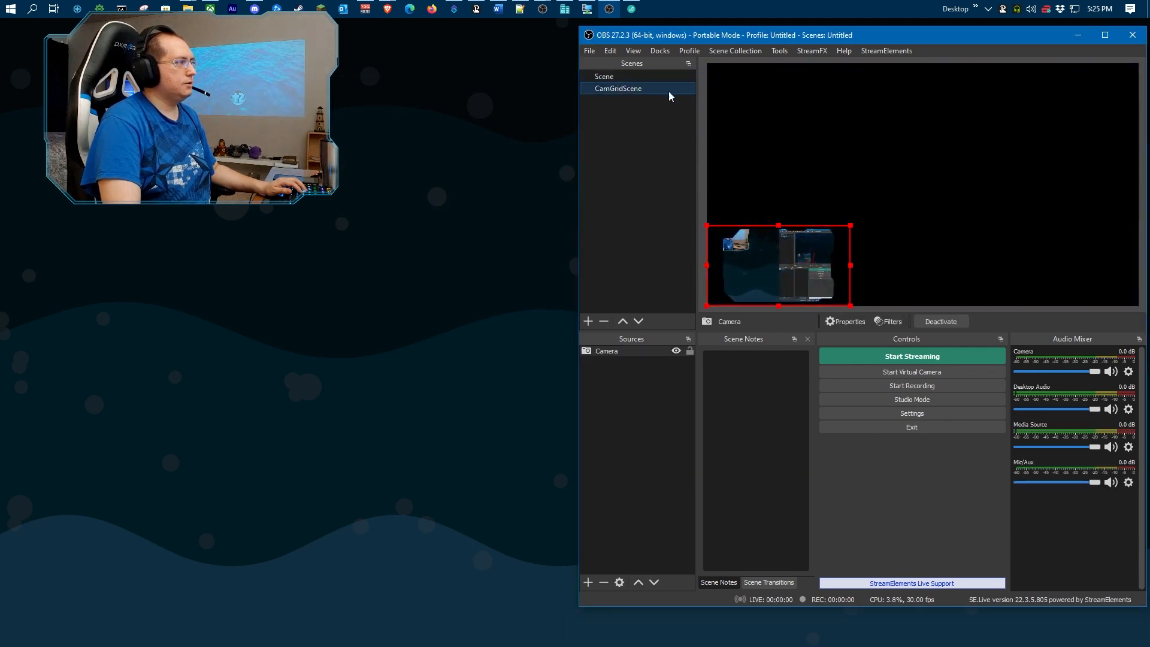
double_click(647, 358)
click(1043, 399)
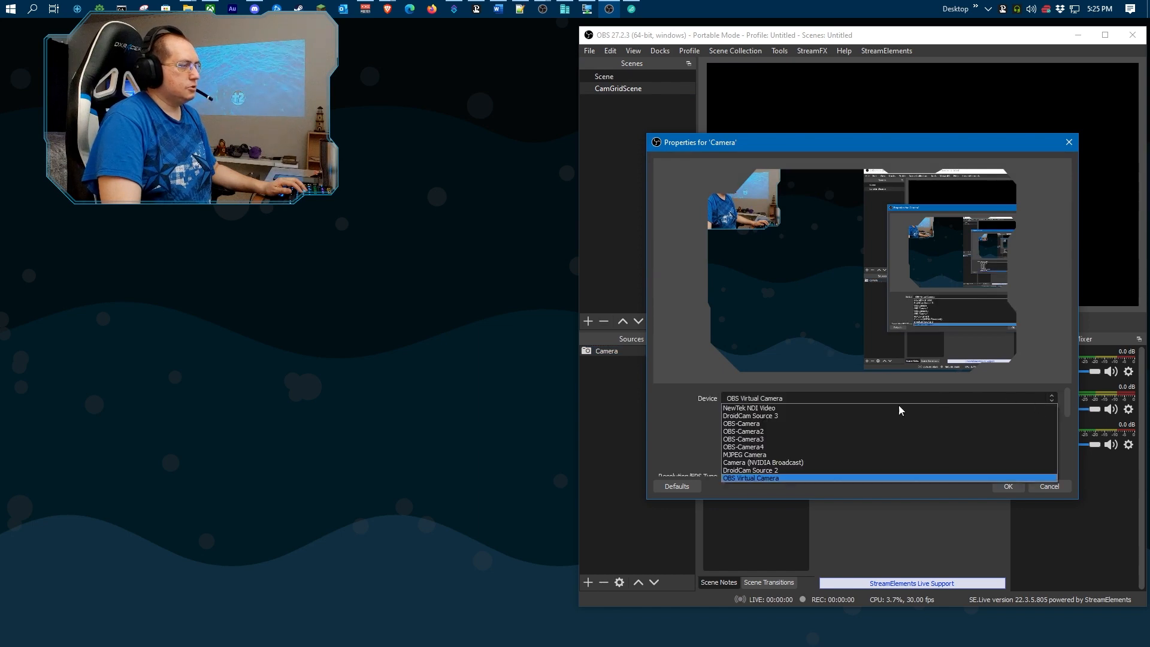
click(760, 431)
click(1009, 487)
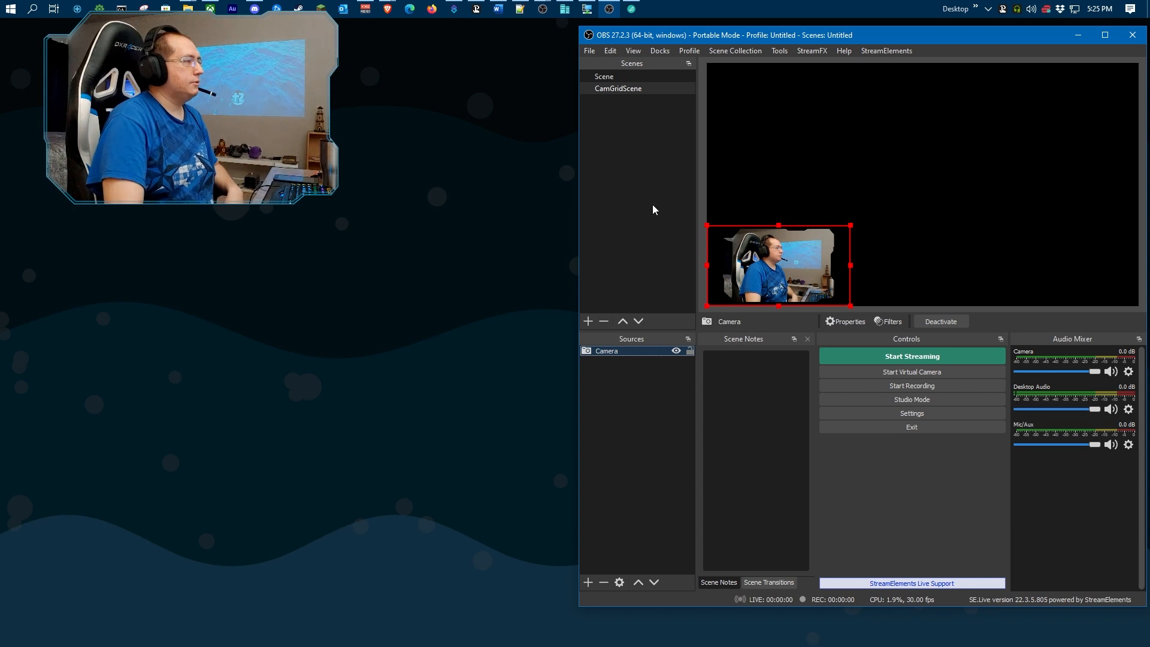
- Test CamGridScene's Move East Small, Northeast Small, Northeast Medium and South Small filters, ending with the camera at South Small
right_click(605, 88)
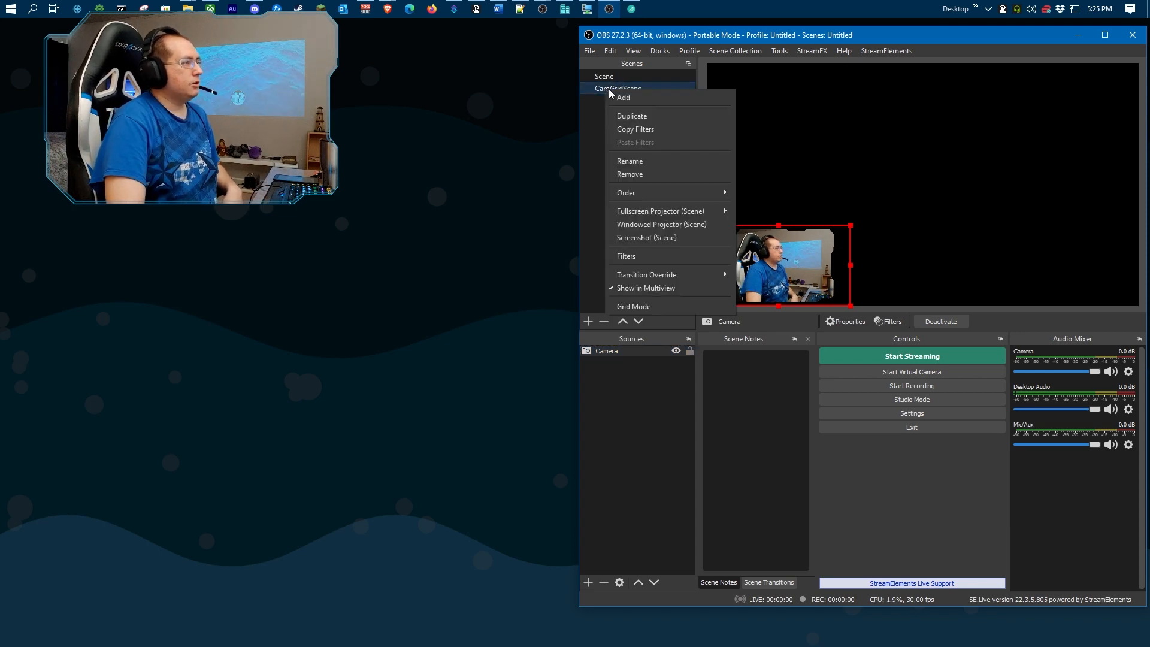
click(627, 255)
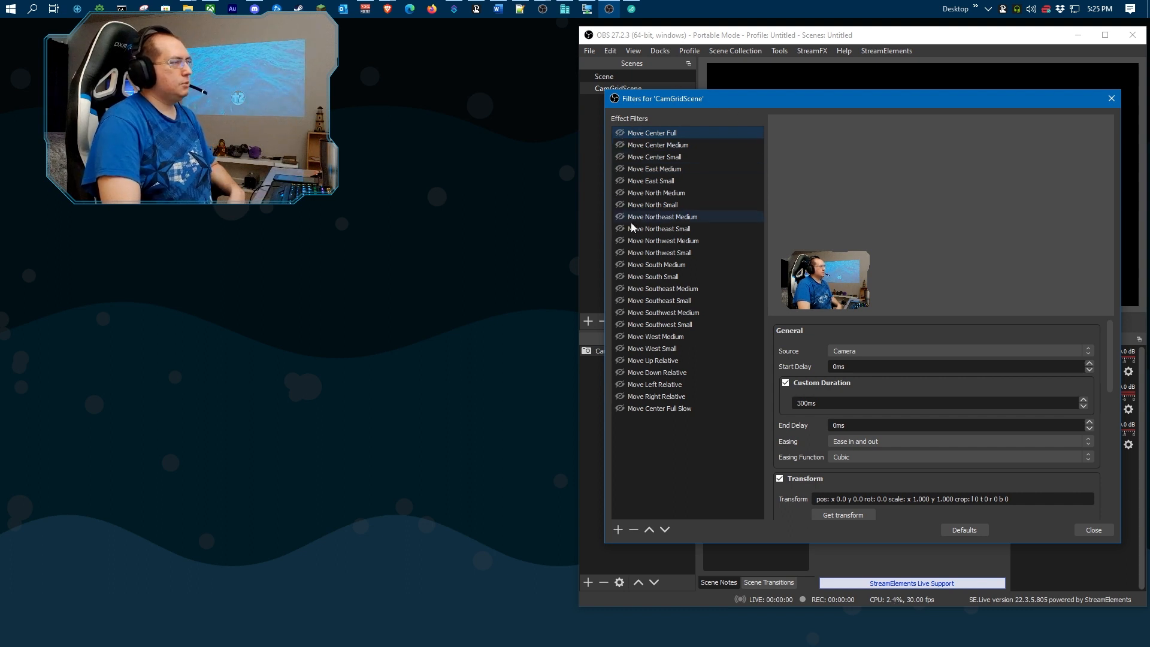
click(620, 181)
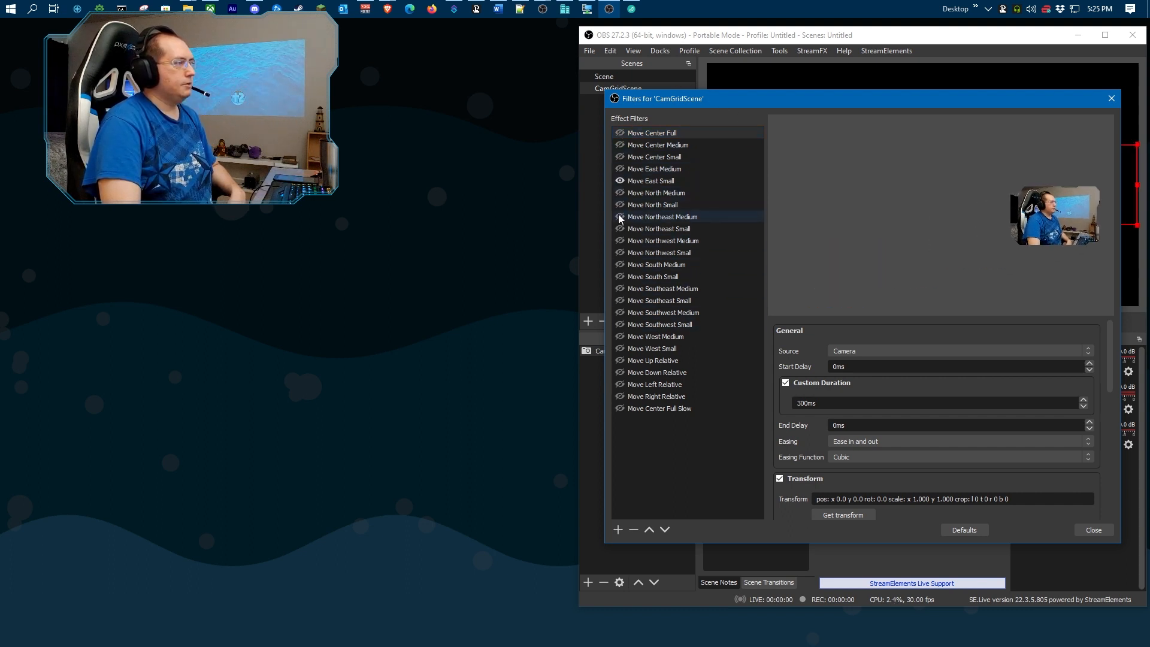
click(619, 228)
click(619, 215)
click(618, 271)
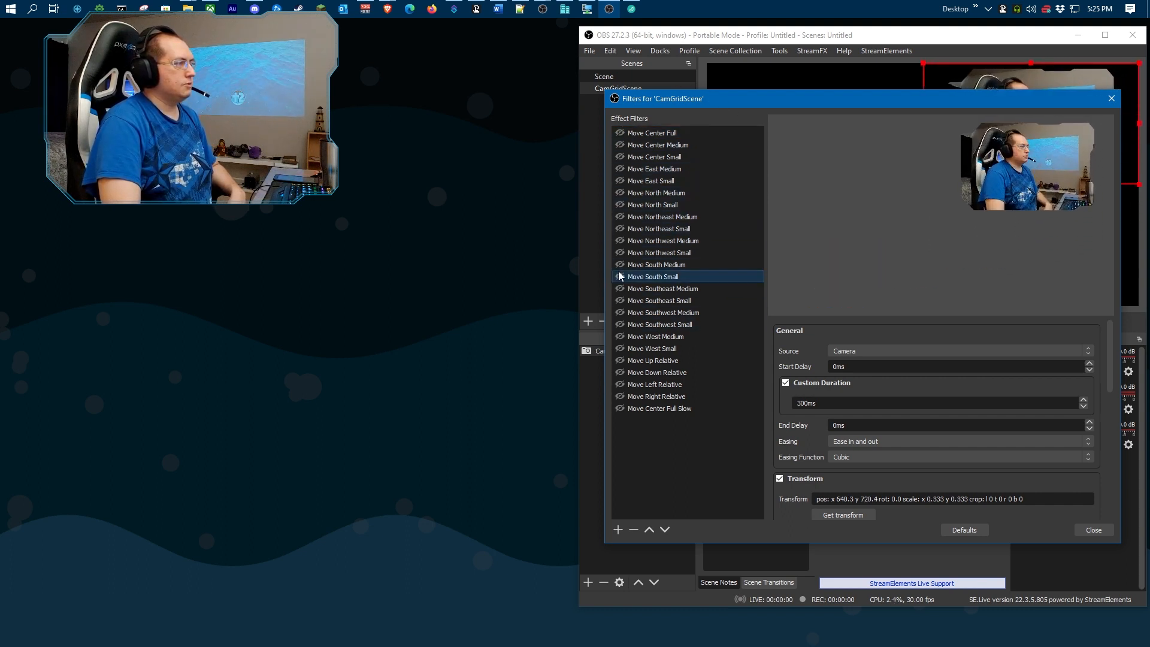
click(620, 279)
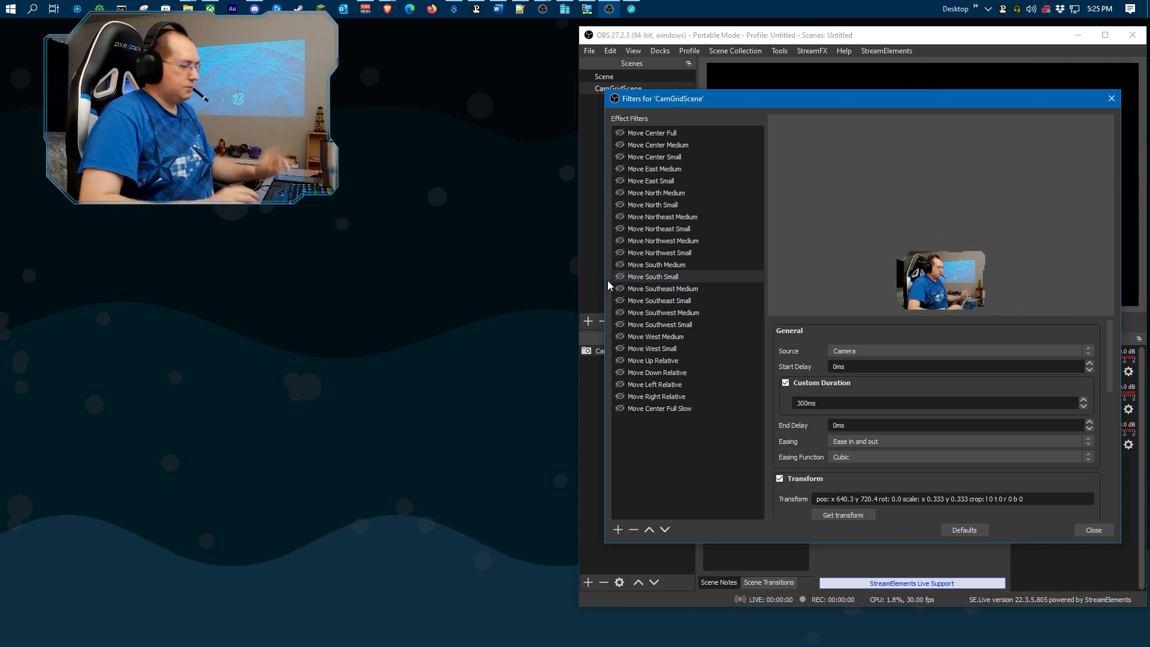
key(KP_1)
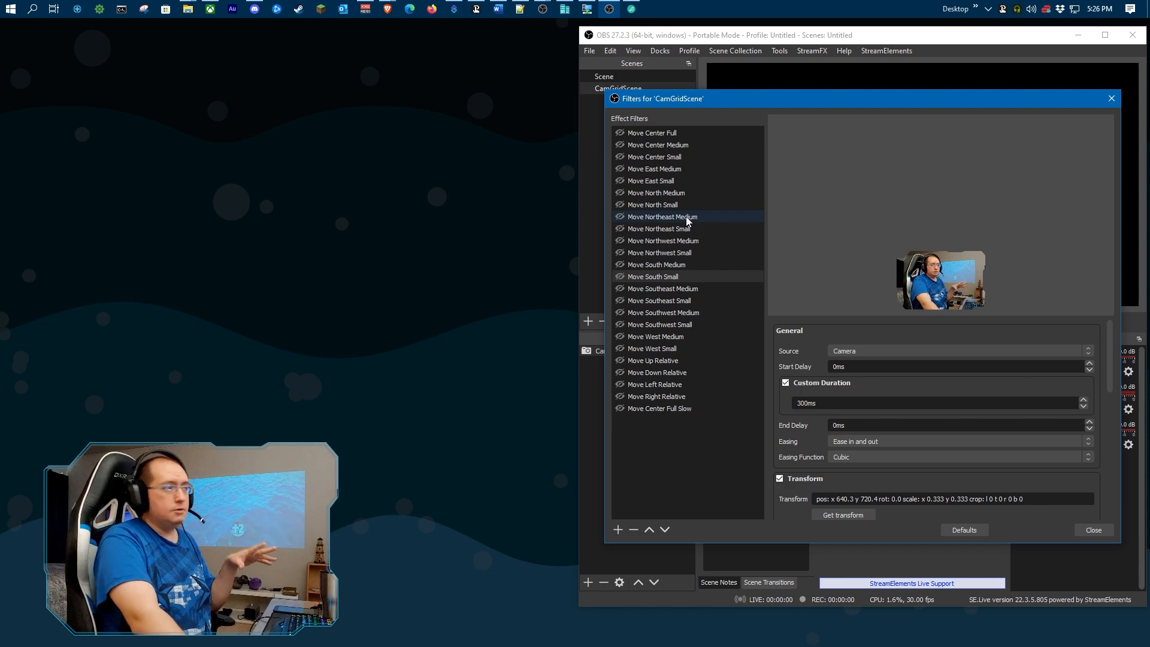
click(1093, 531)
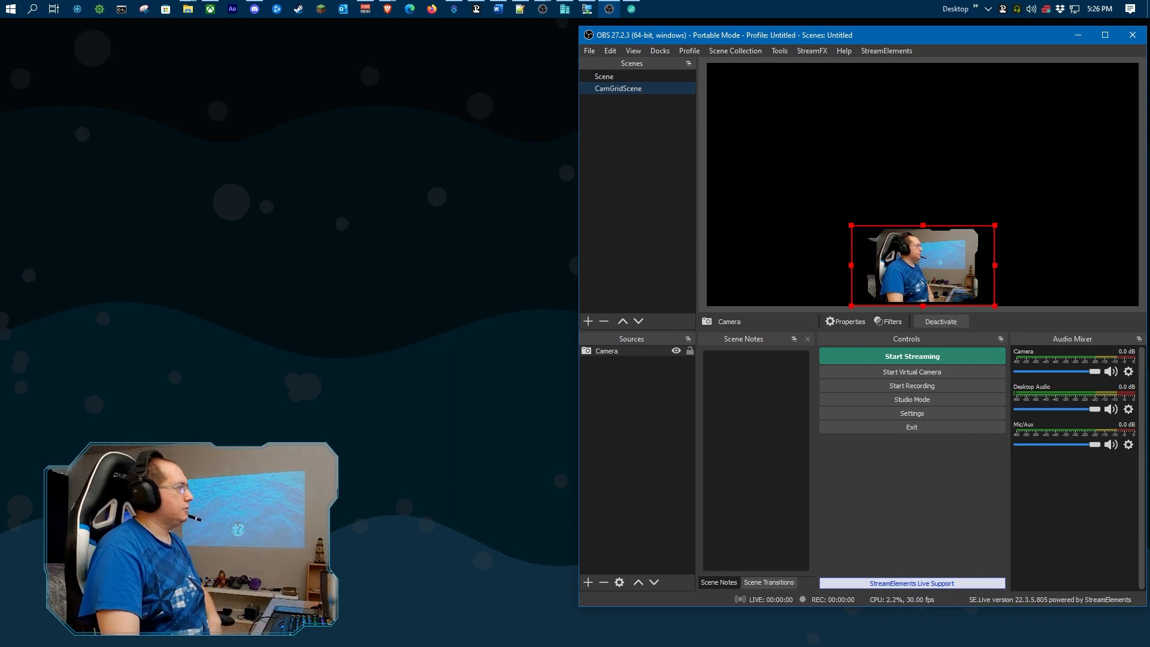
- Switch to Streamer.bot in the virtual machine and check its Tutorial OBS connection and sources, then return to the actions
click(587, 9)
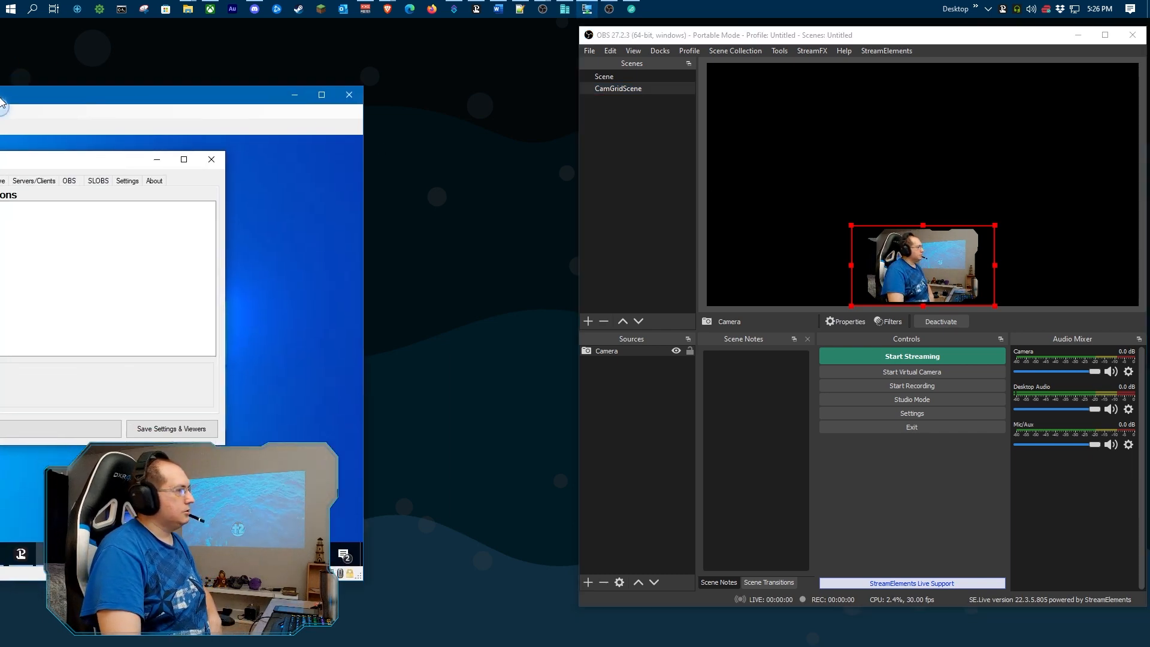
drag(343, 51, 333, 39)
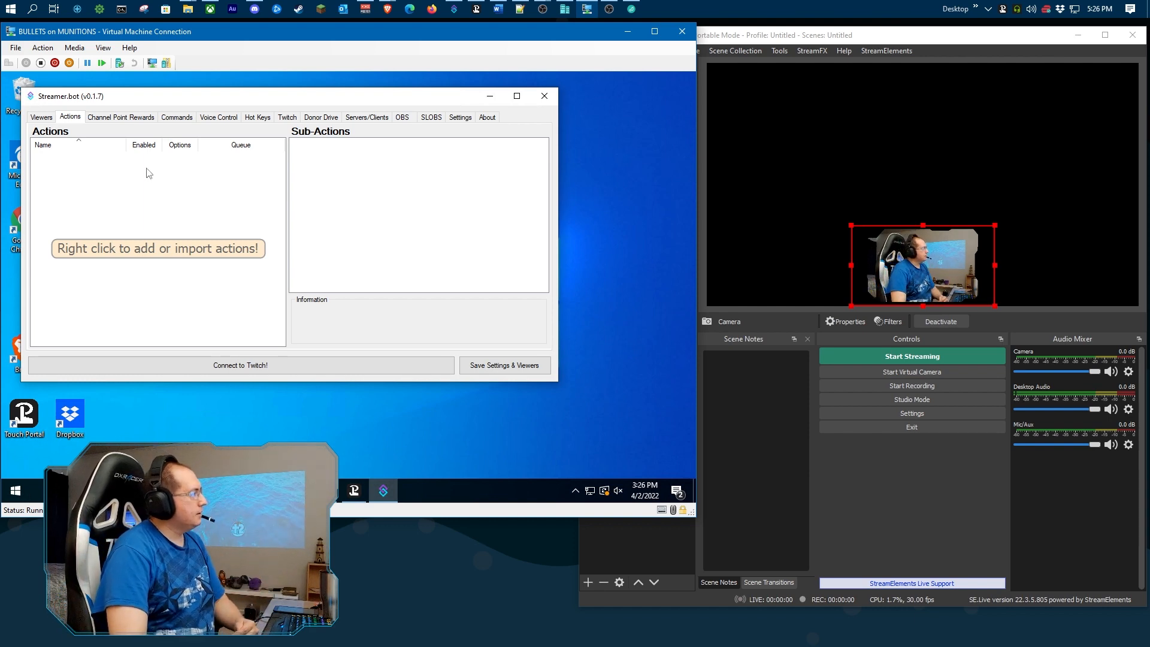
click(401, 116)
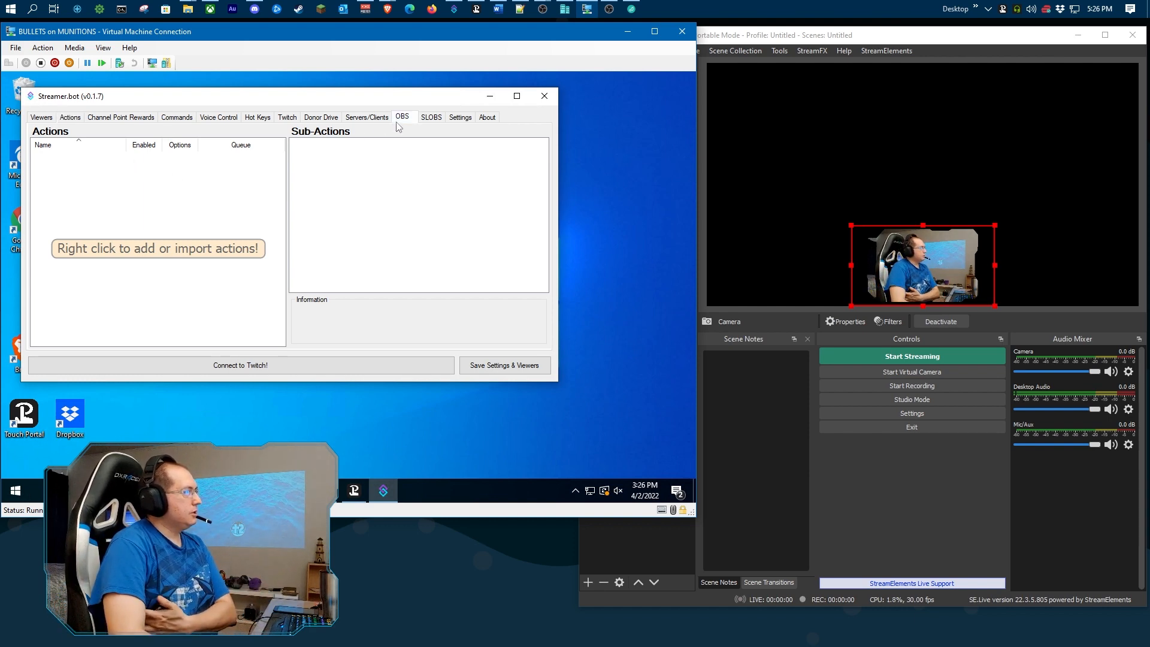
click(122, 147)
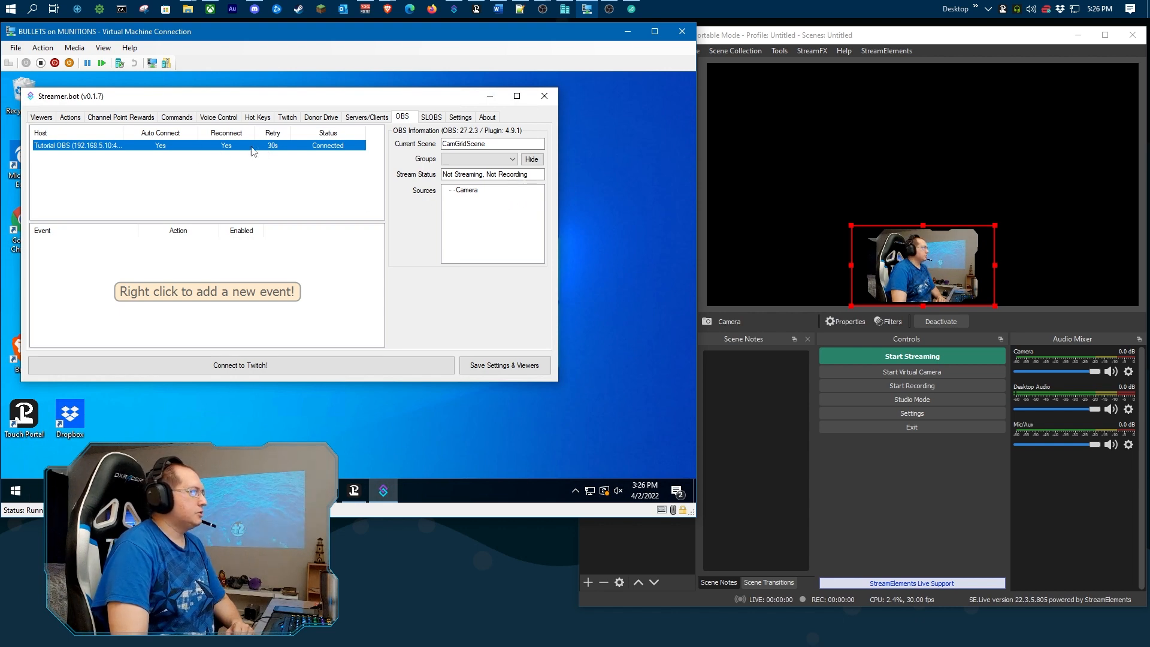
click(69, 117)
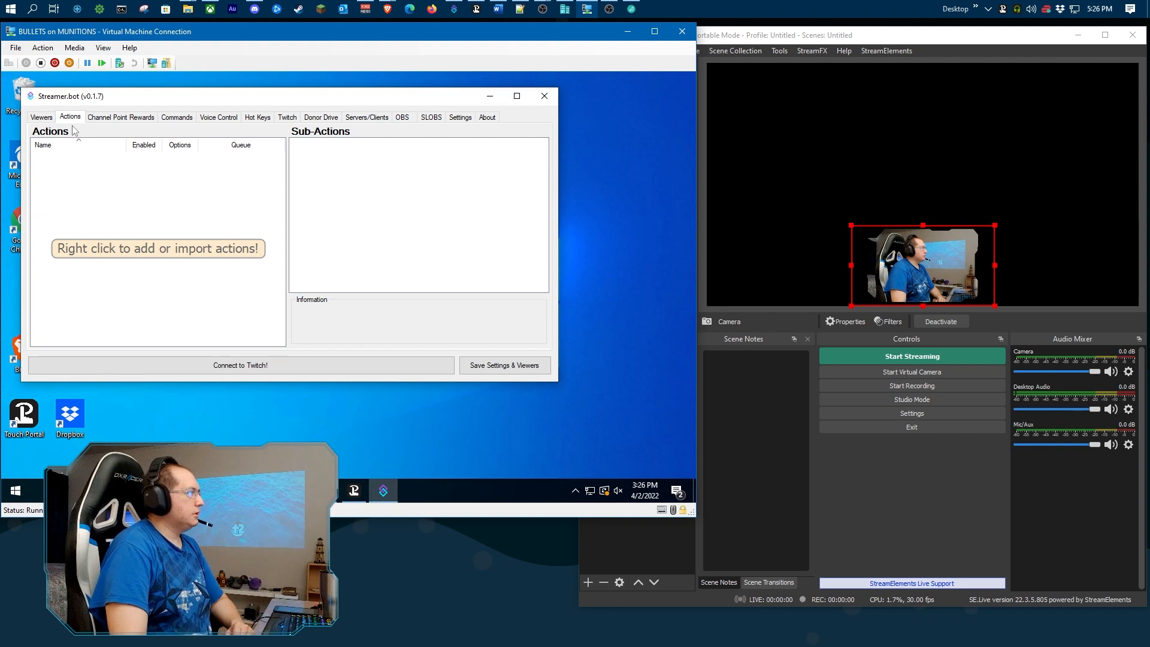
- Open the text file Camera Pos Actions - t2wave in Notepad and copy its entire contents
click(346, 483)
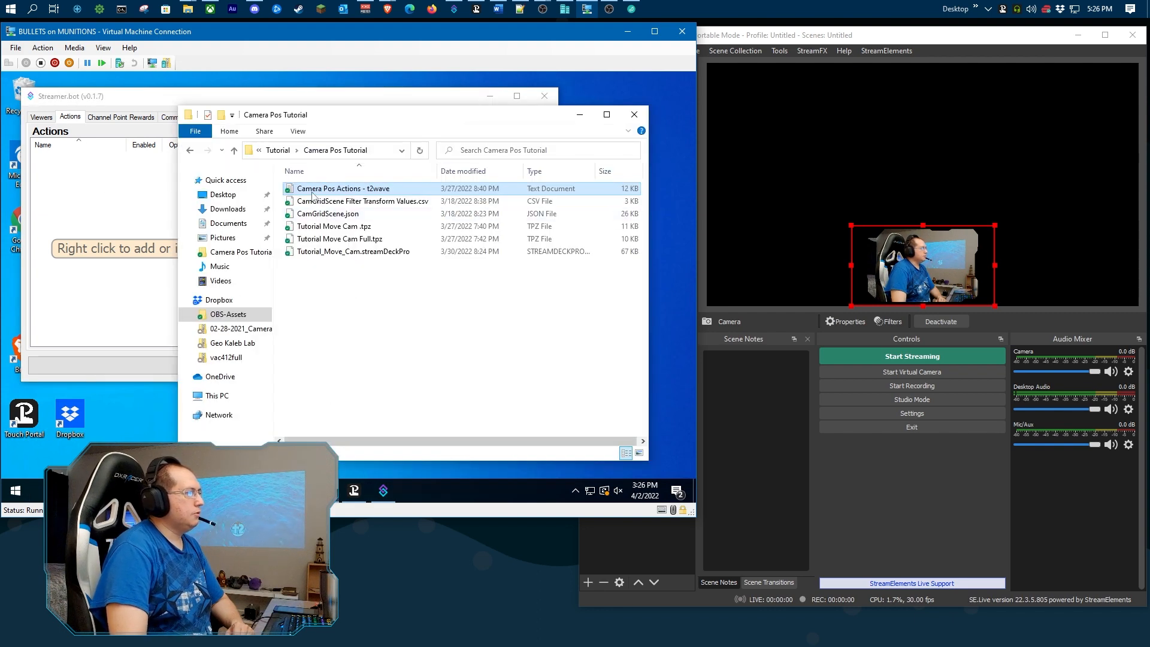
double_click(352, 189)
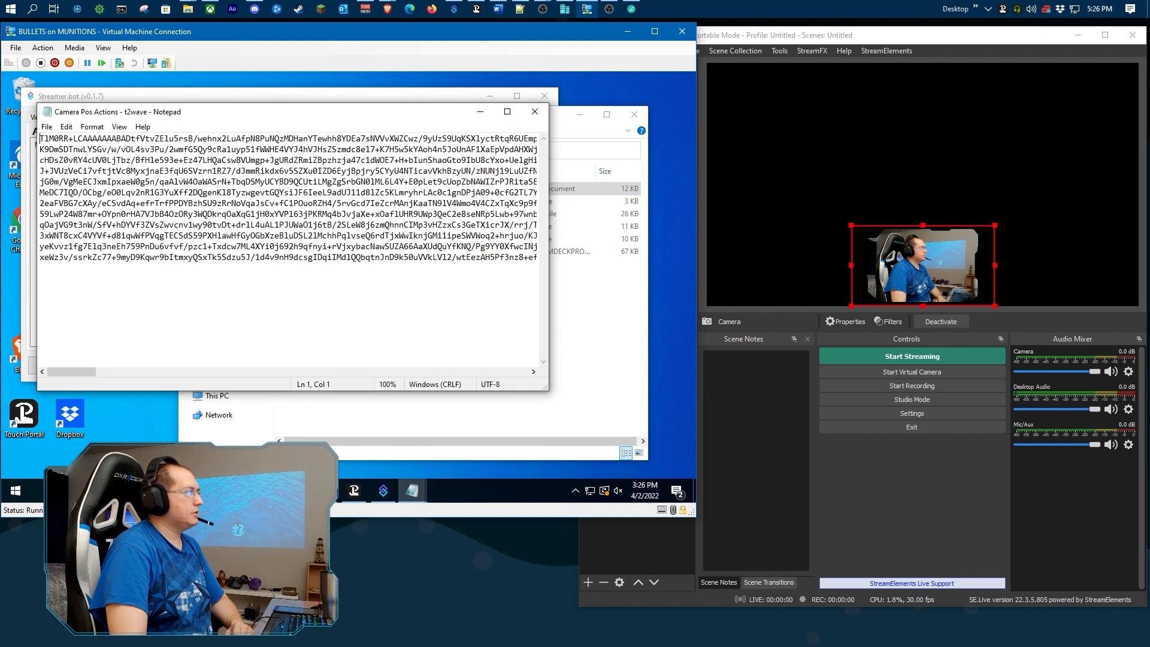
click(194, 170)
right_click(216, 175)
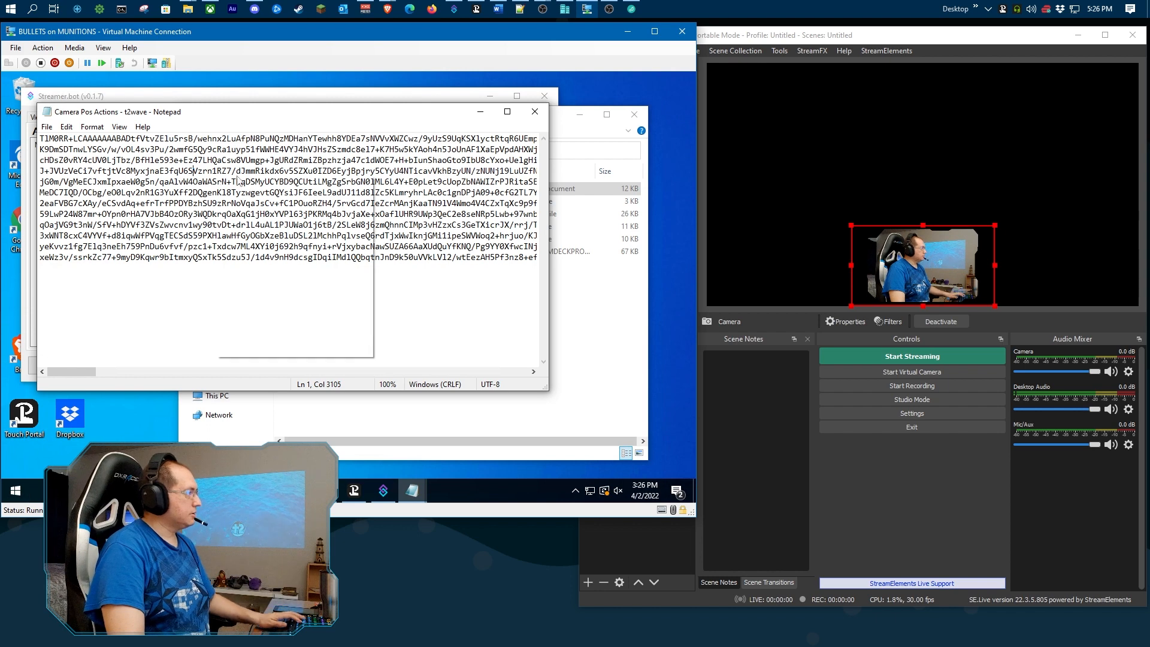
click(252, 256)
right_click(221, 187)
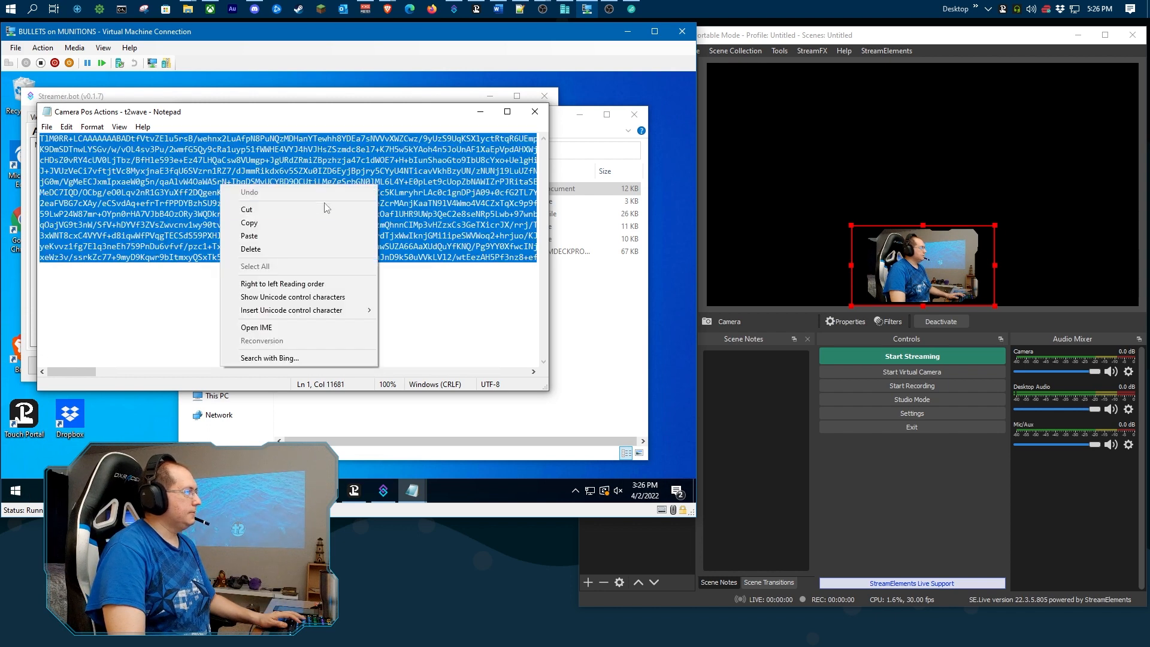
click(252, 222)
- Import all the camera actions into Streamer.bot using the copied text as the import string
click(181, 97)
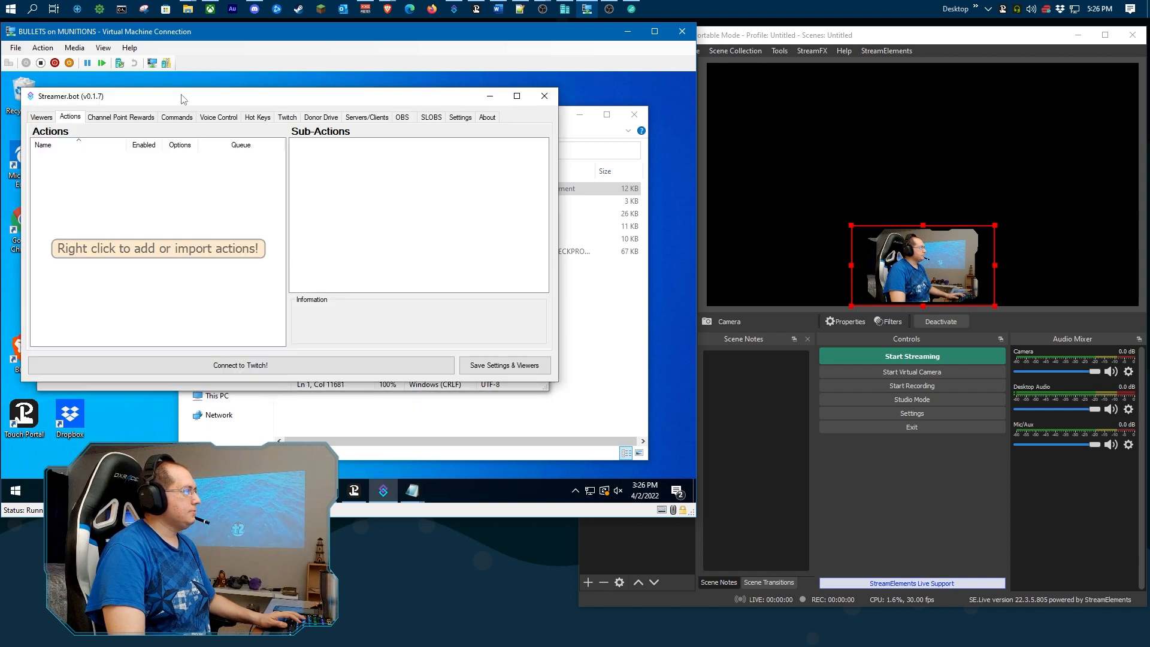
right_click(153, 194)
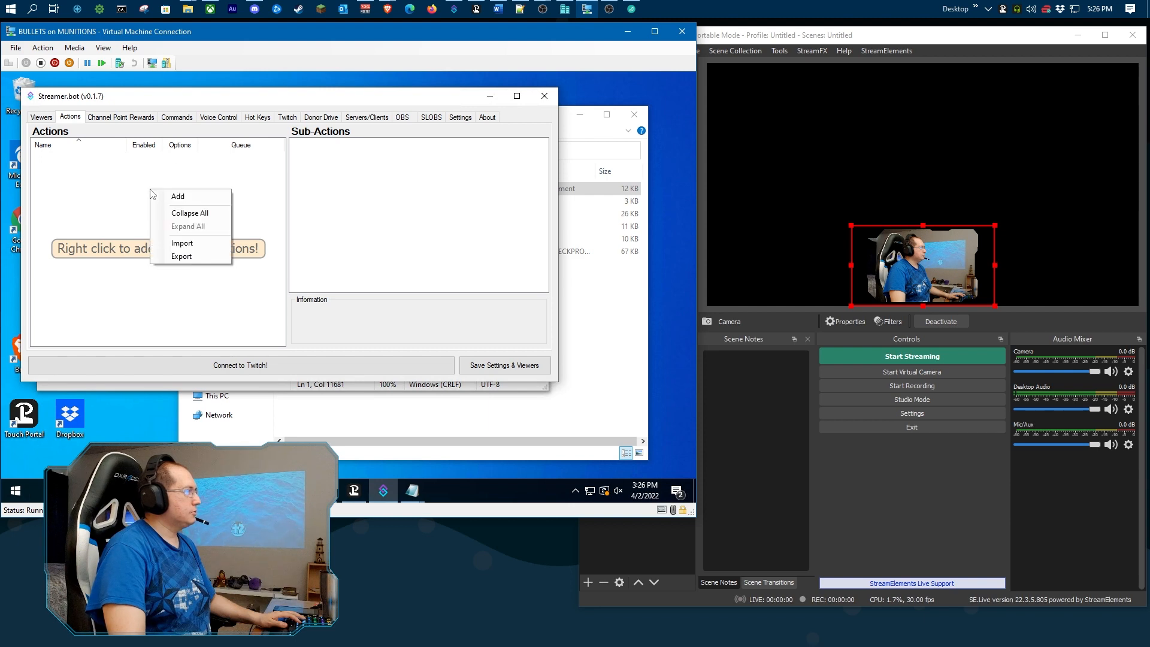
click(187, 248)
right_click(167, 148)
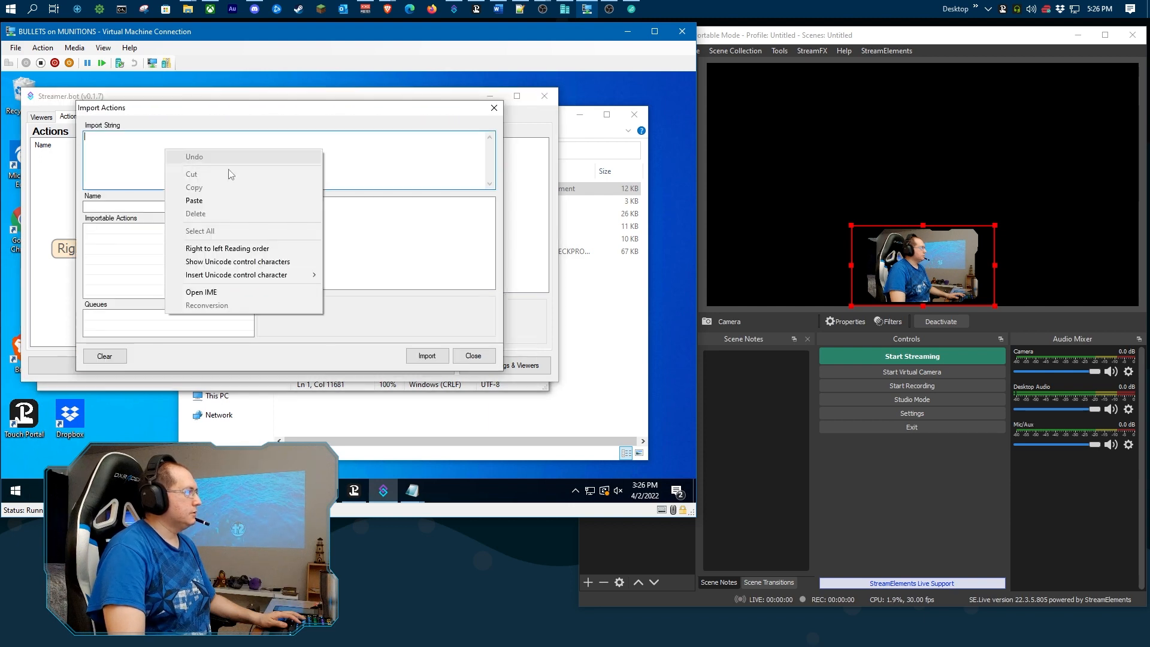
click(226, 199)
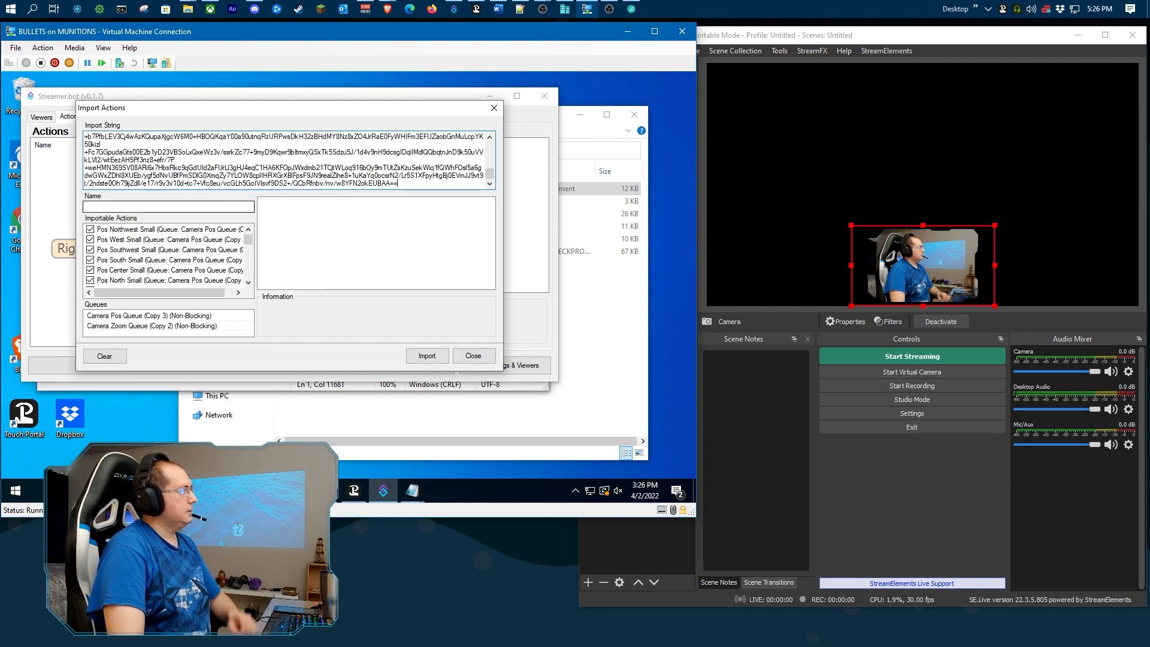
scroll(163, 244, down, 5)
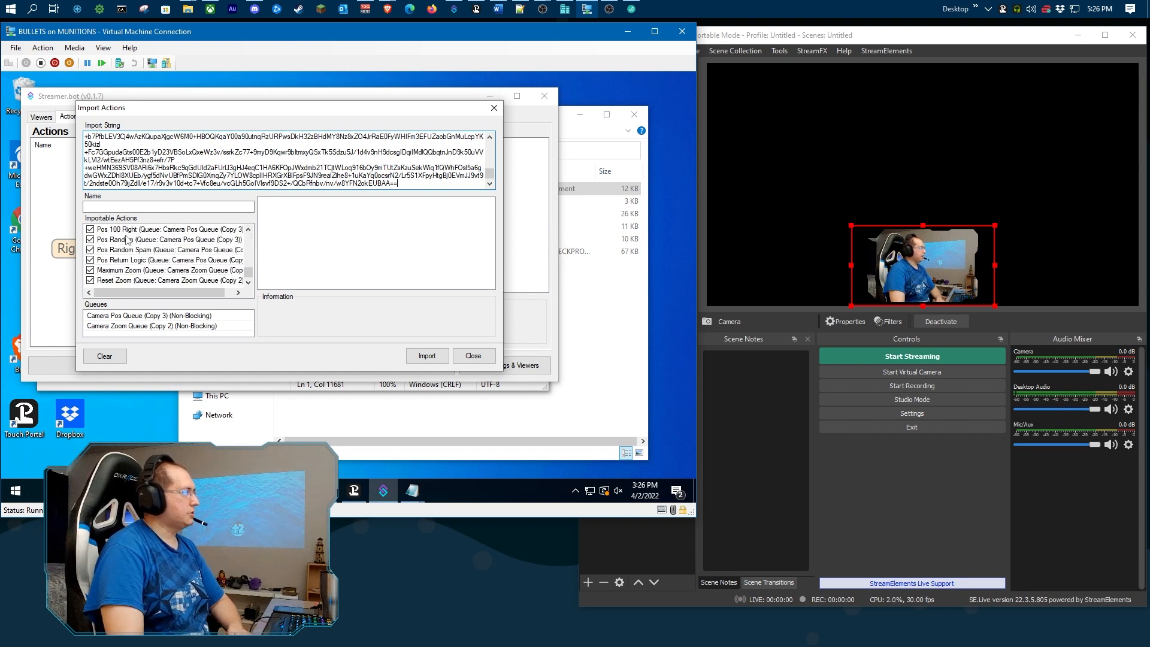
click(427, 356)
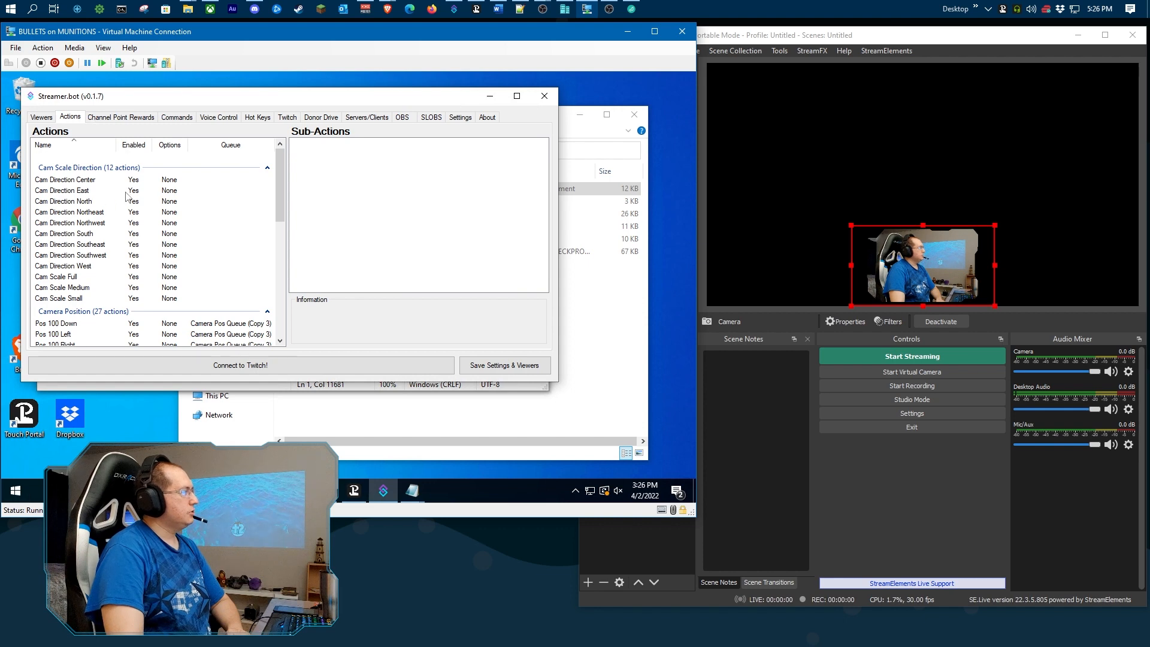
- Look through the imported camera actions and inspect the sub-actions of Pos Center Full
scroll(162, 224, down, 10)
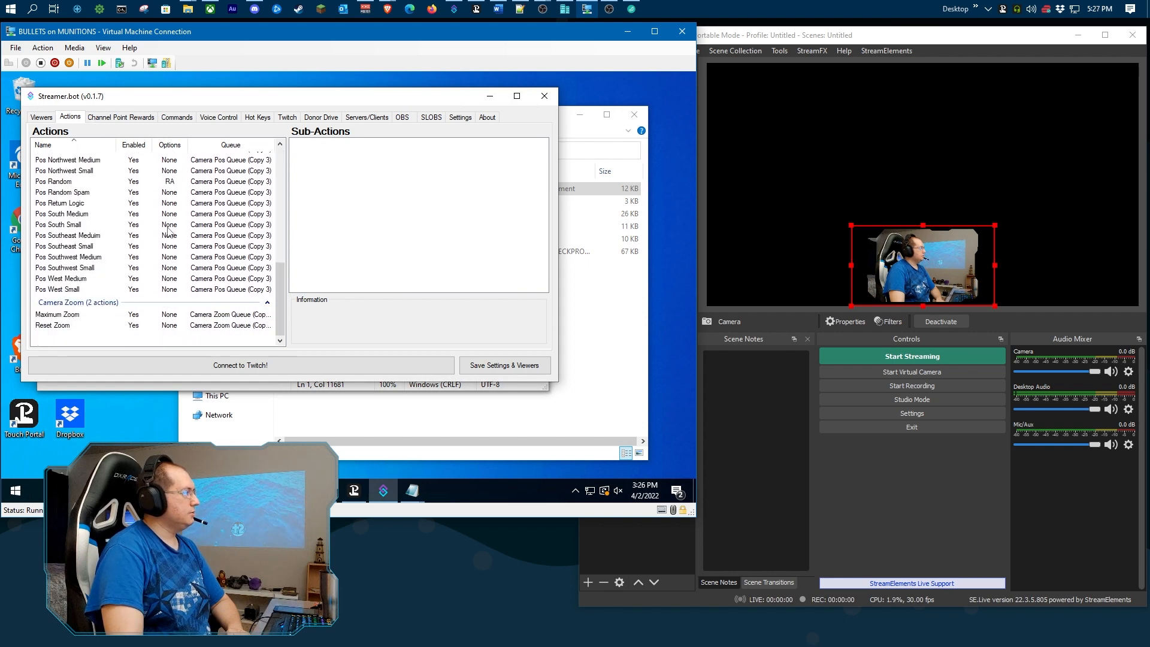
scroll(169, 231, up, 10)
scroll(168, 225, down, 5)
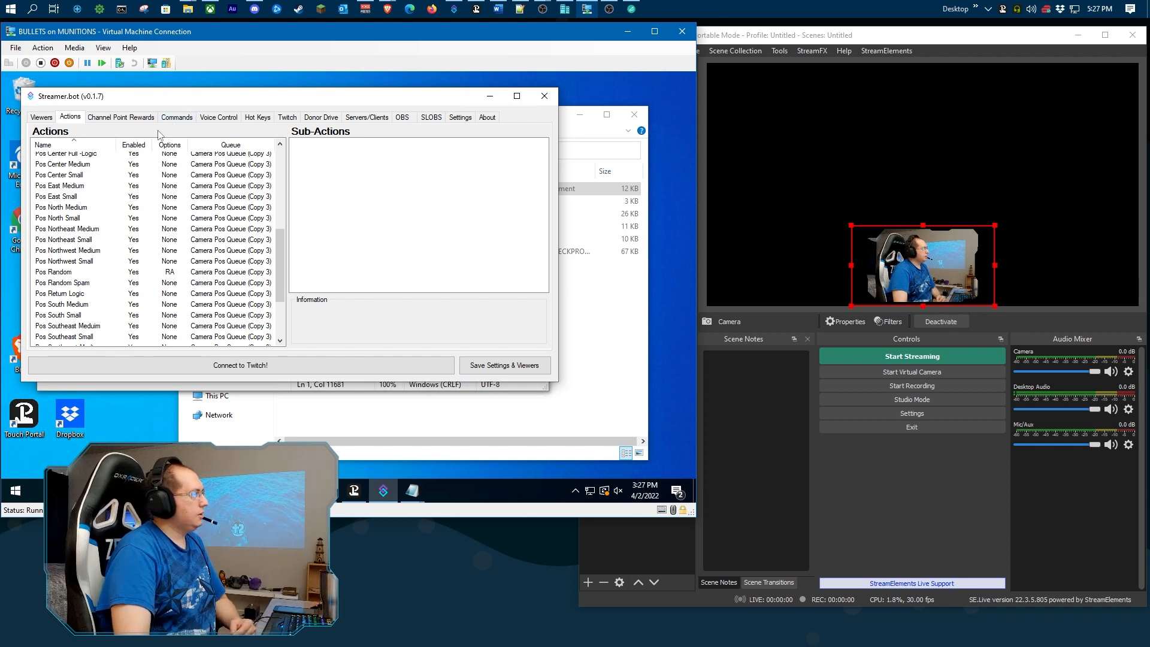
scroll(129, 207, up, 3)
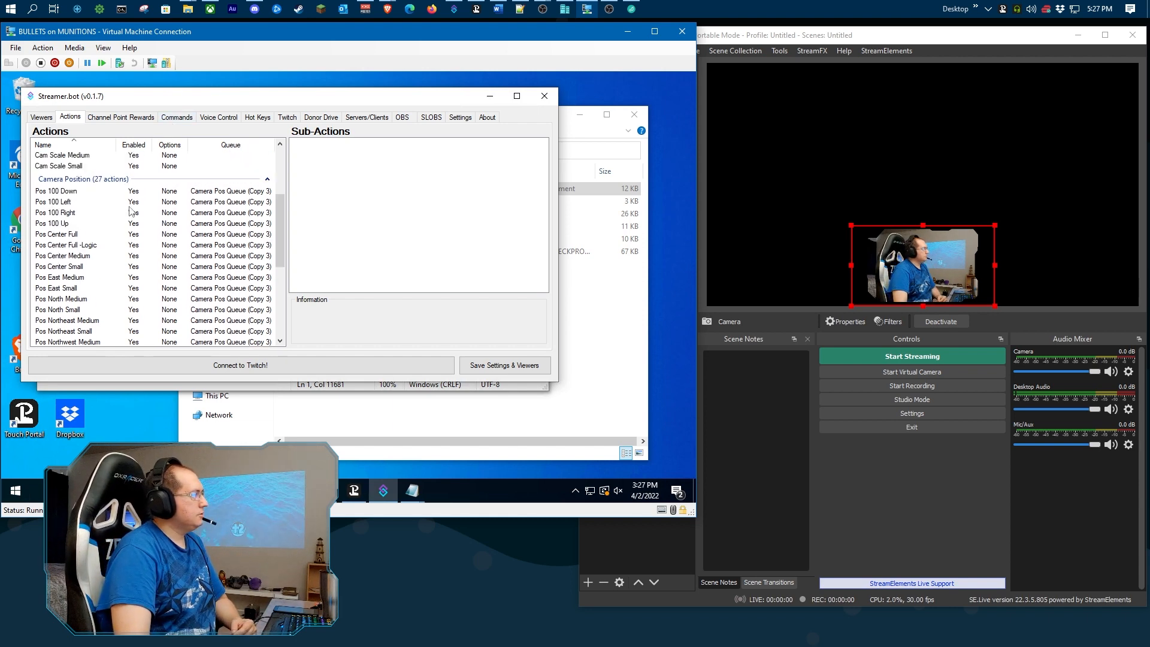
click(71, 235)
scroll(72, 238, down, 1)
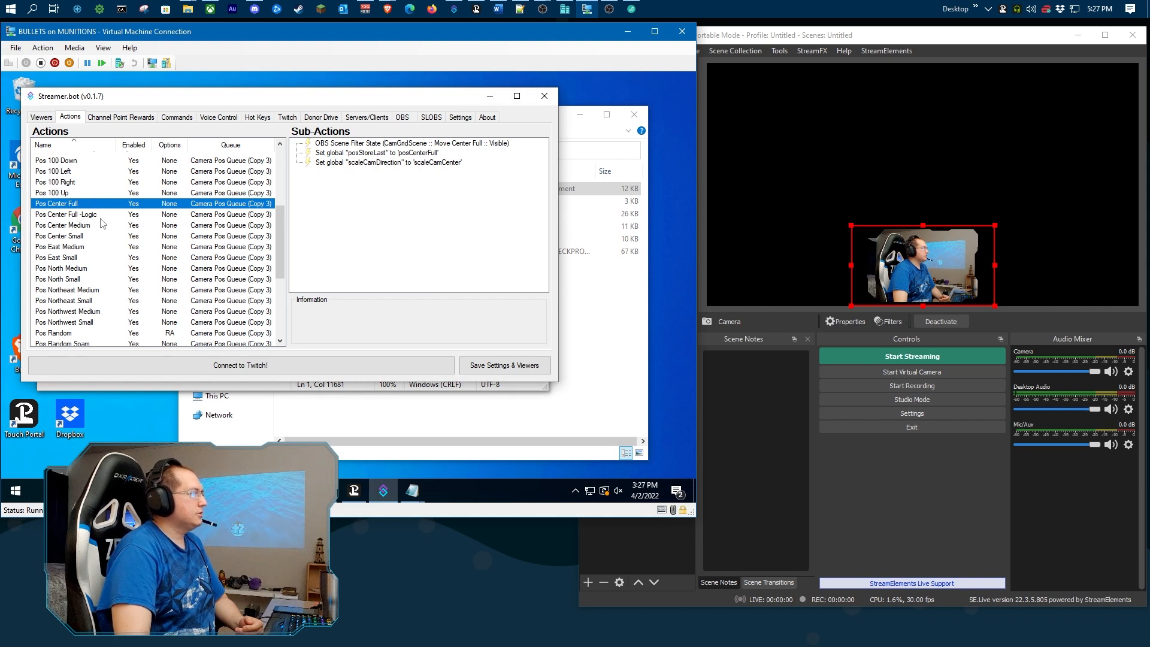
- Set up a Streamer.bot global hot key on key 0 without modifiers and choose Pos Southwest Small as its action
click(258, 117)
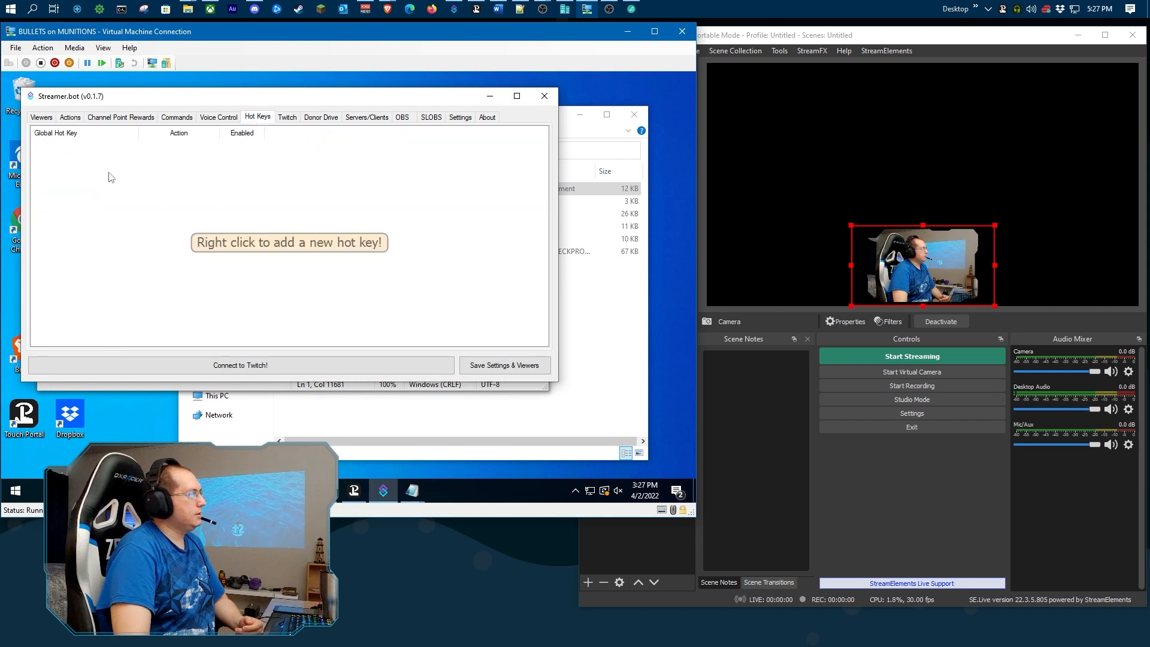
right_click(181, 207)
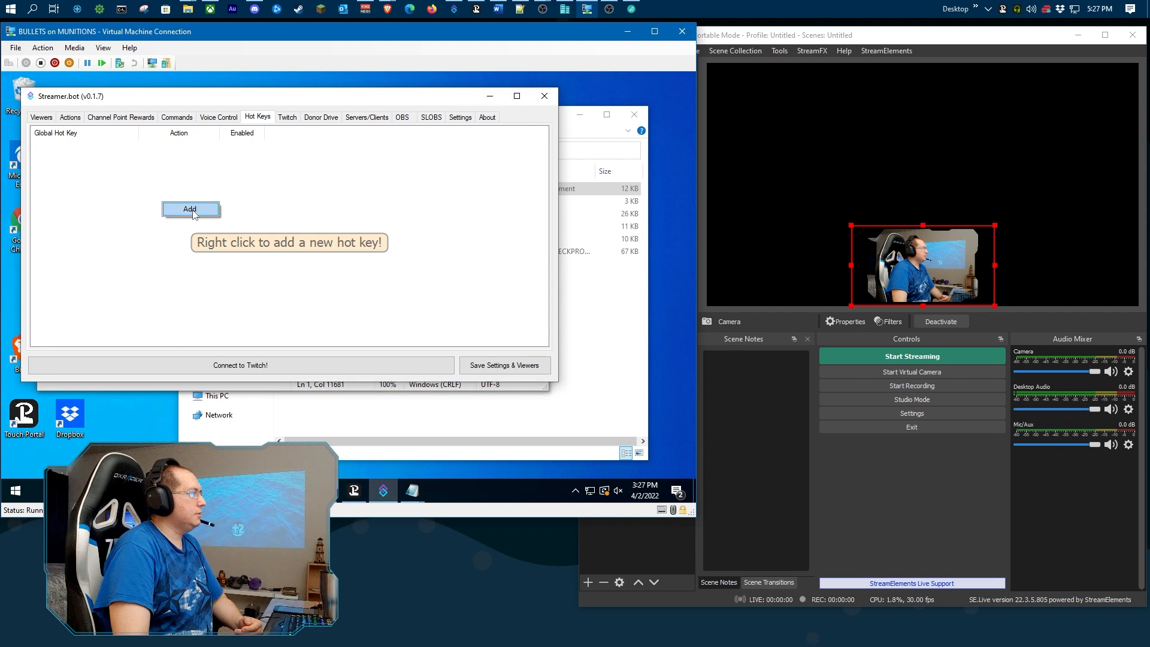
click(195, 212)
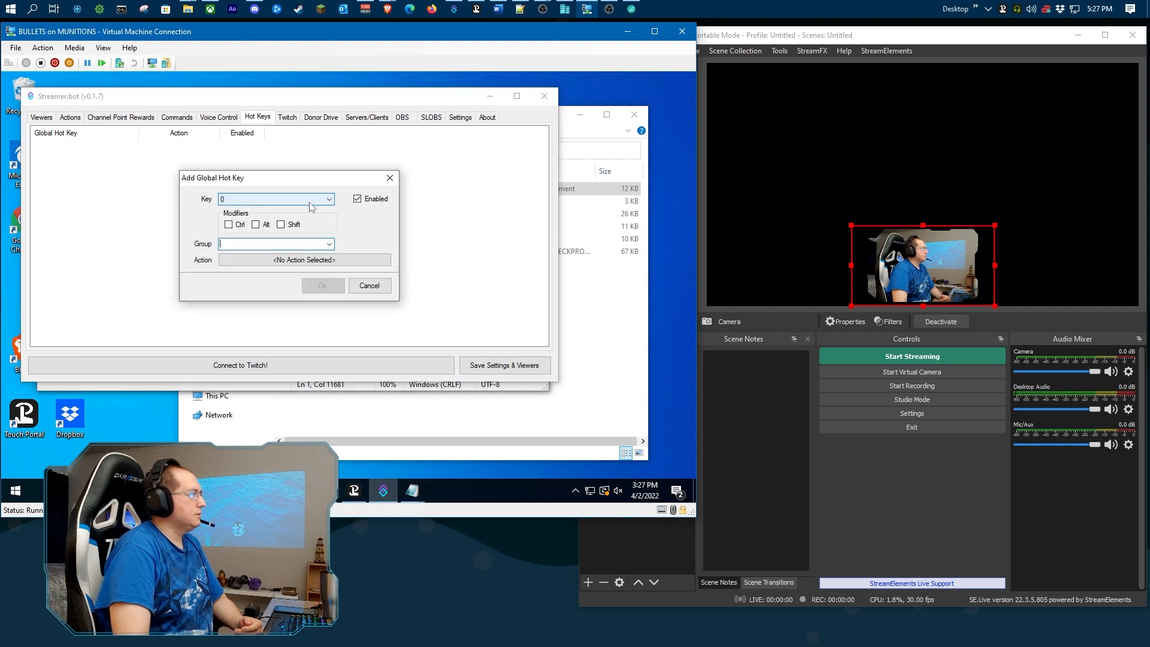
click(287, 200)
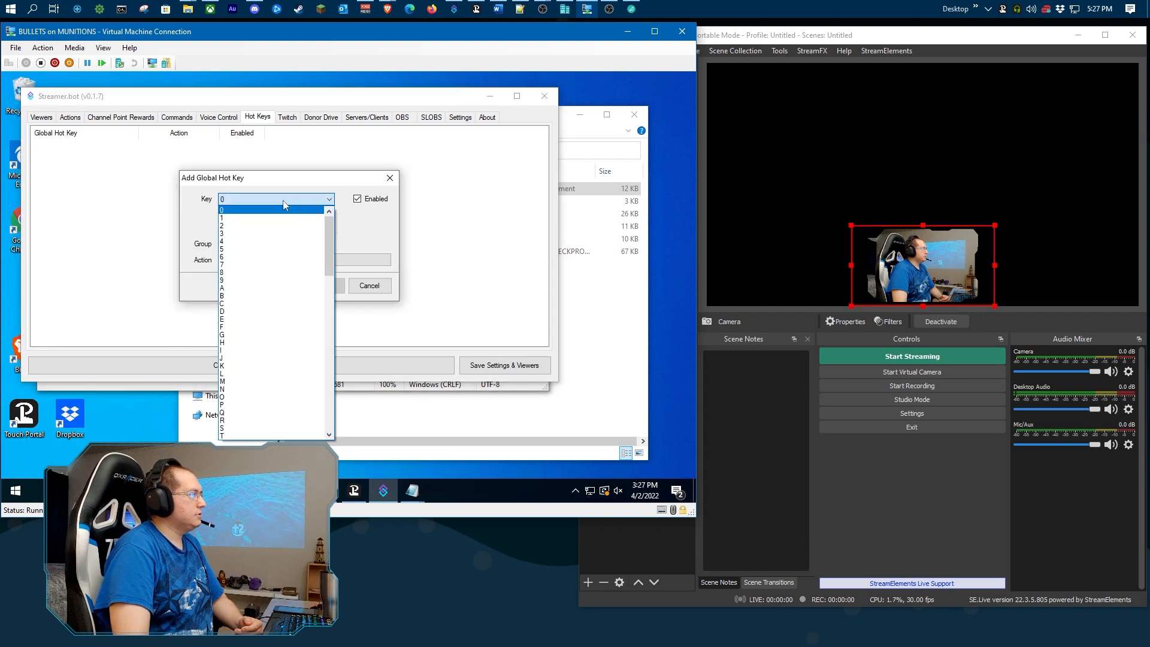
click(283, 200)
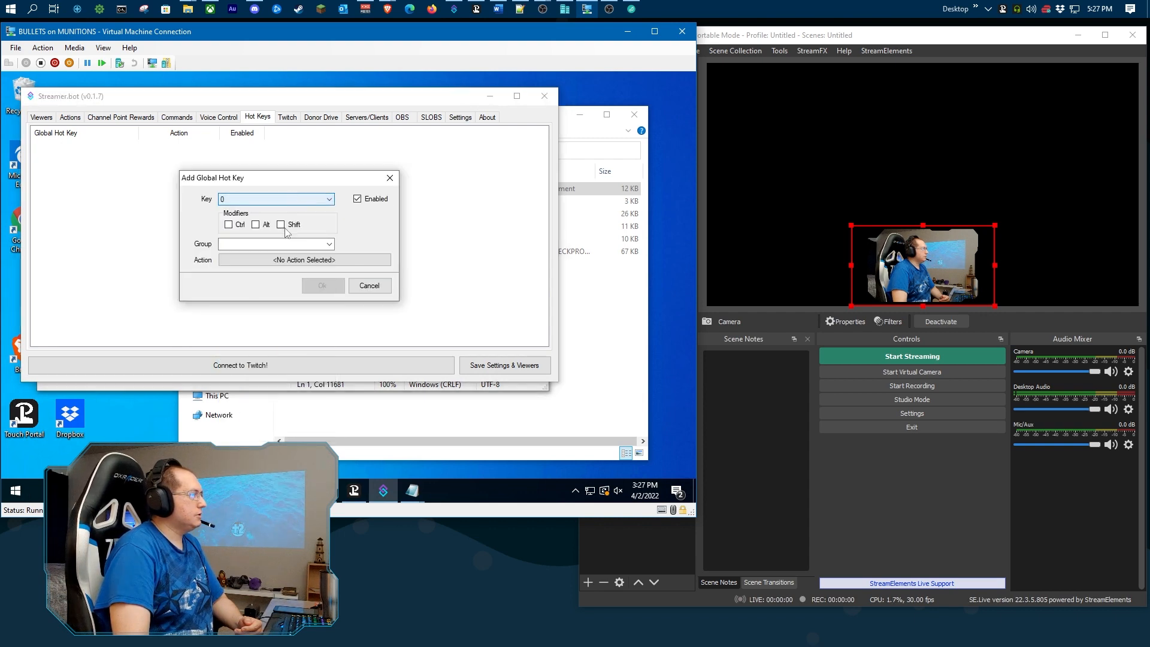
click(293, 260)
scroll(263, 231, down, 3)
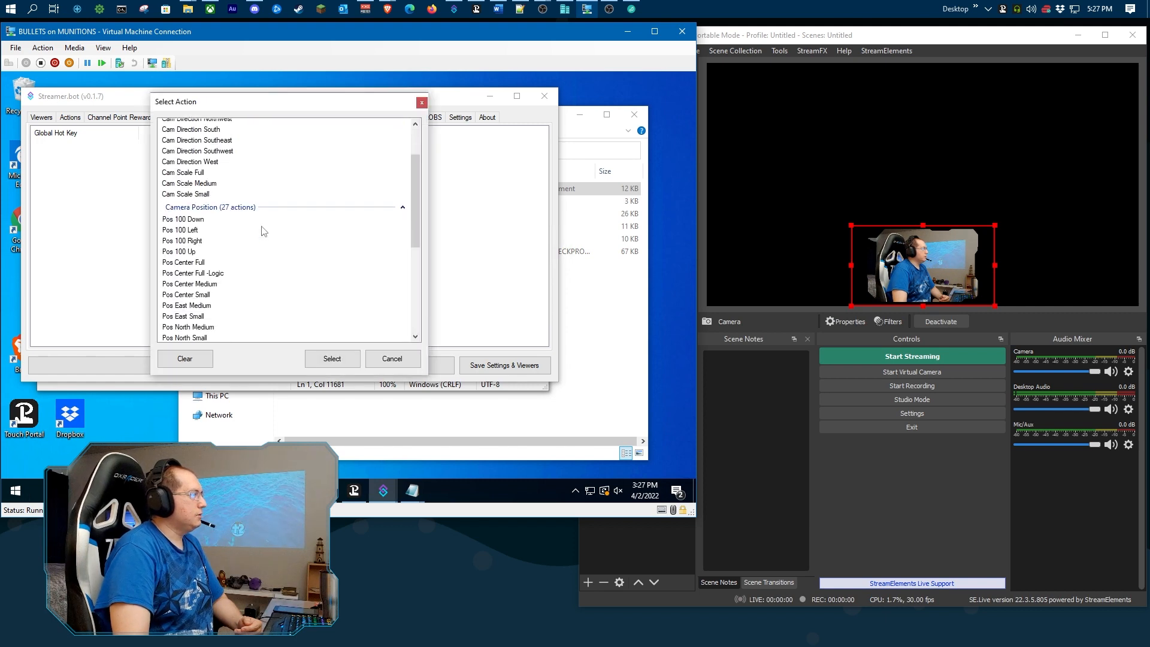
scroll(264, 233, down, 1)
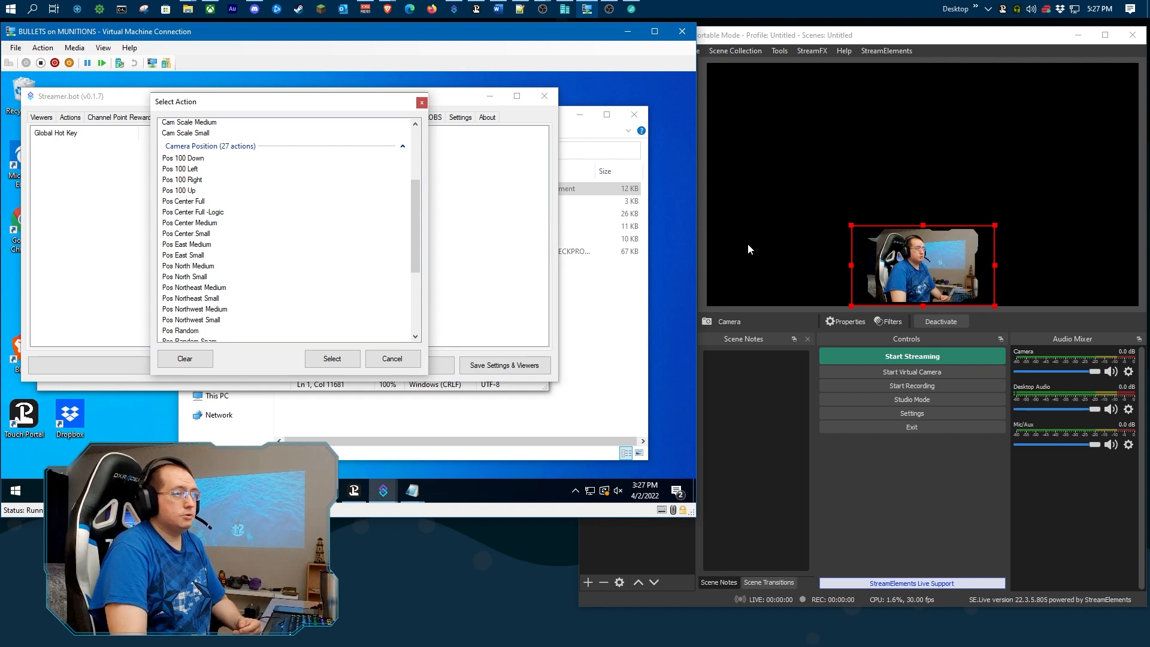
scroll(221, 259, down, 1)
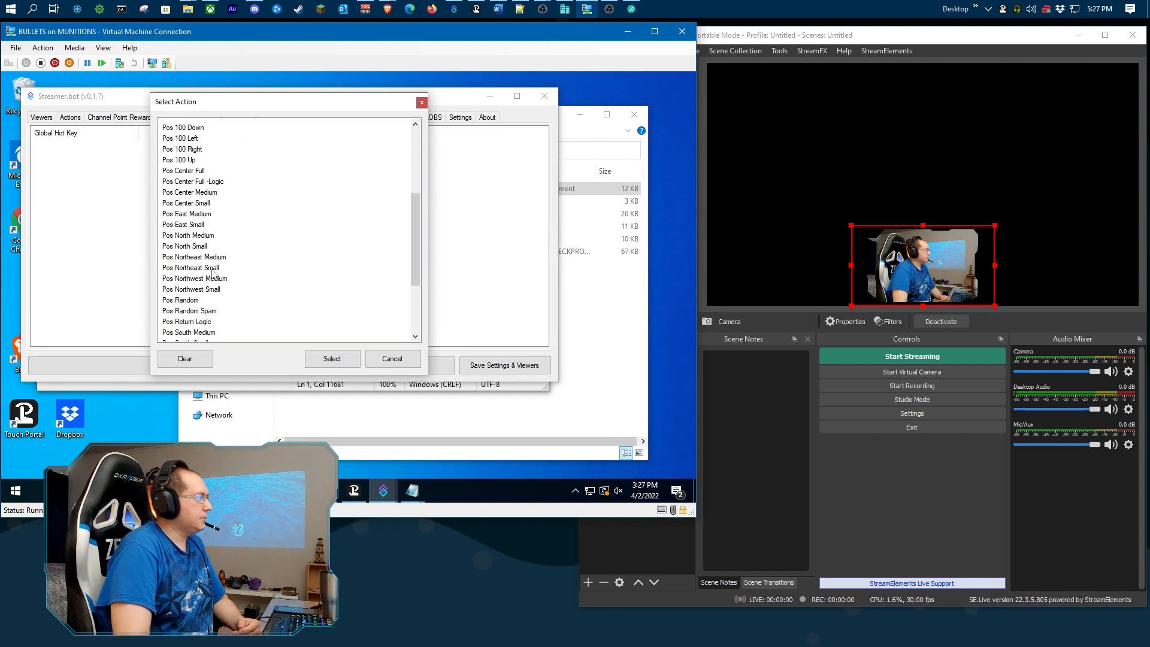
scroll(219, 243, down, 3)
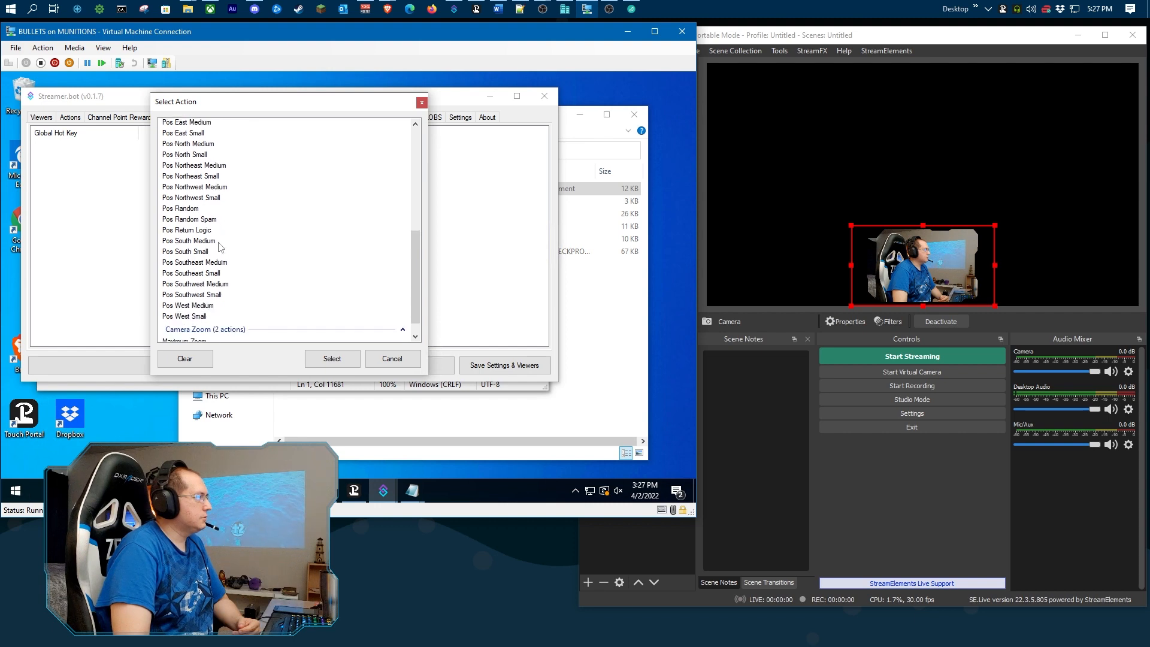
click(205, 296)
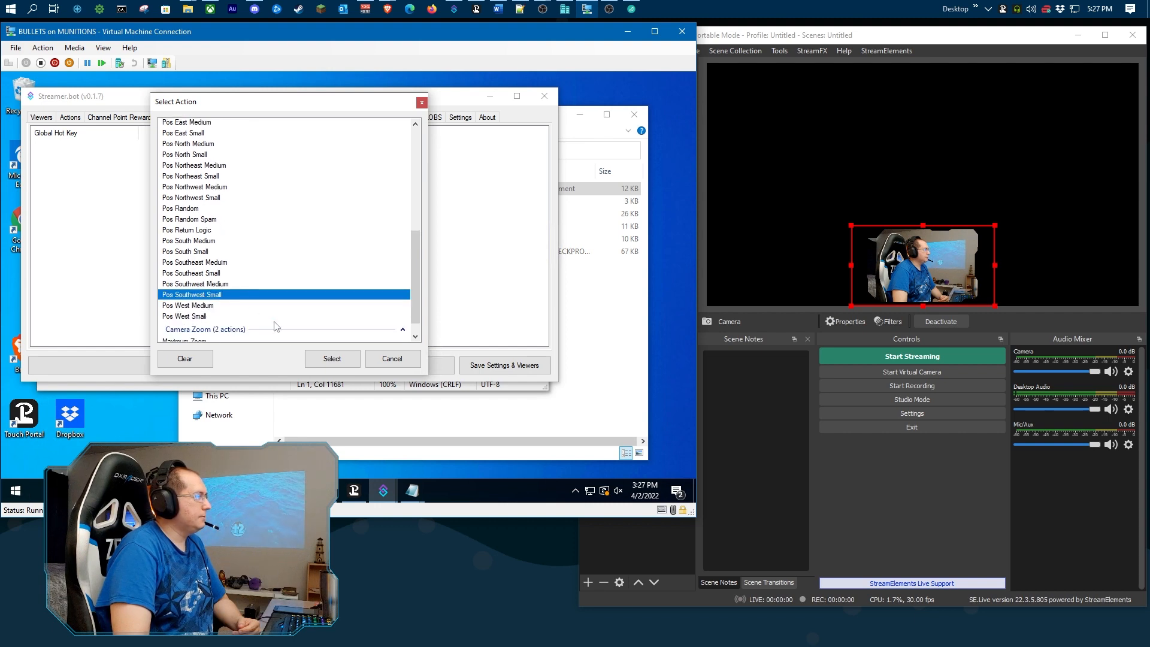
click(331, 359)
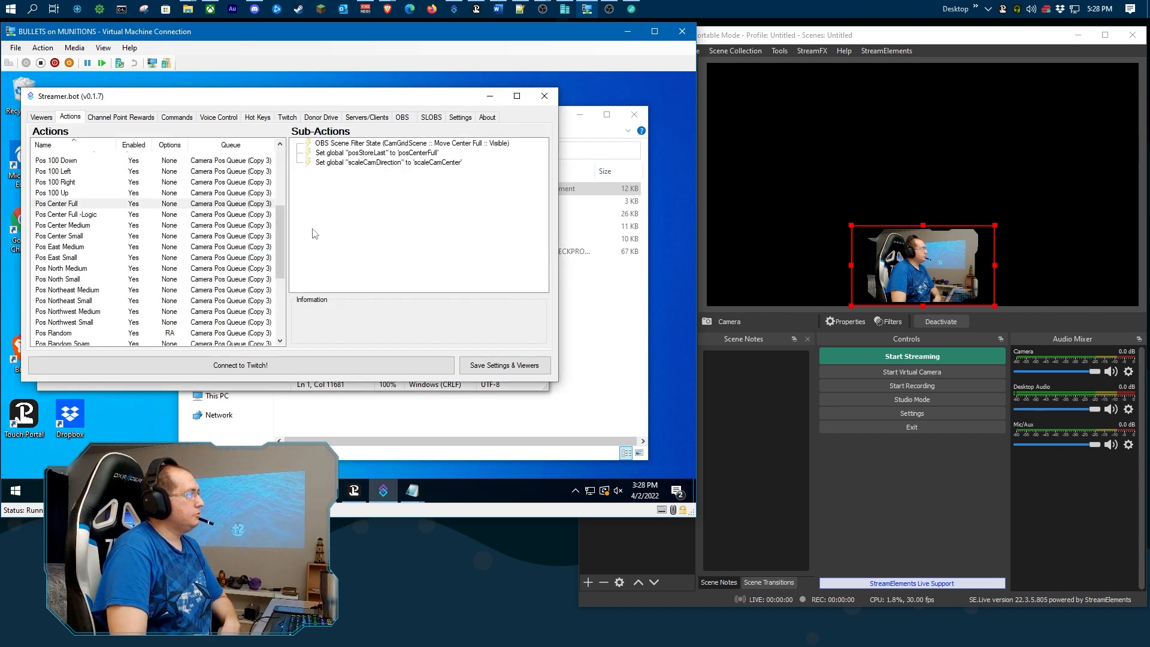
- Switch to Touch Portal and import the plug-in file Touch_Portal_Streamer_Bot_Plugin_bffdf50a23.tpp from Downloads
click(354, 490)
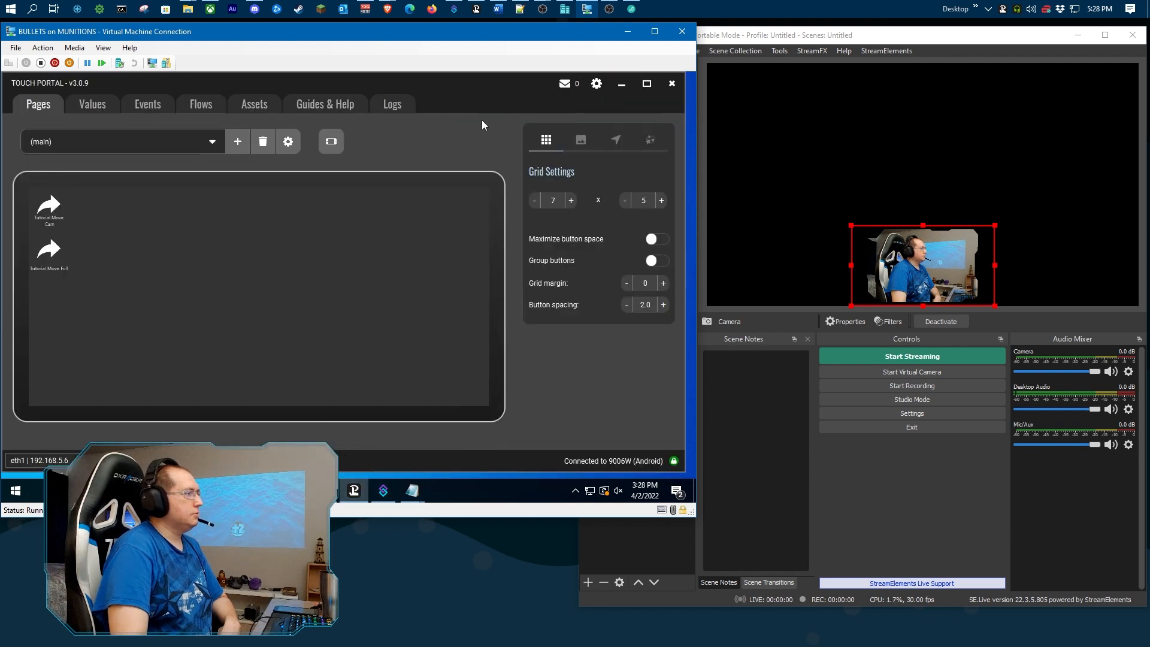
click(596, 84)
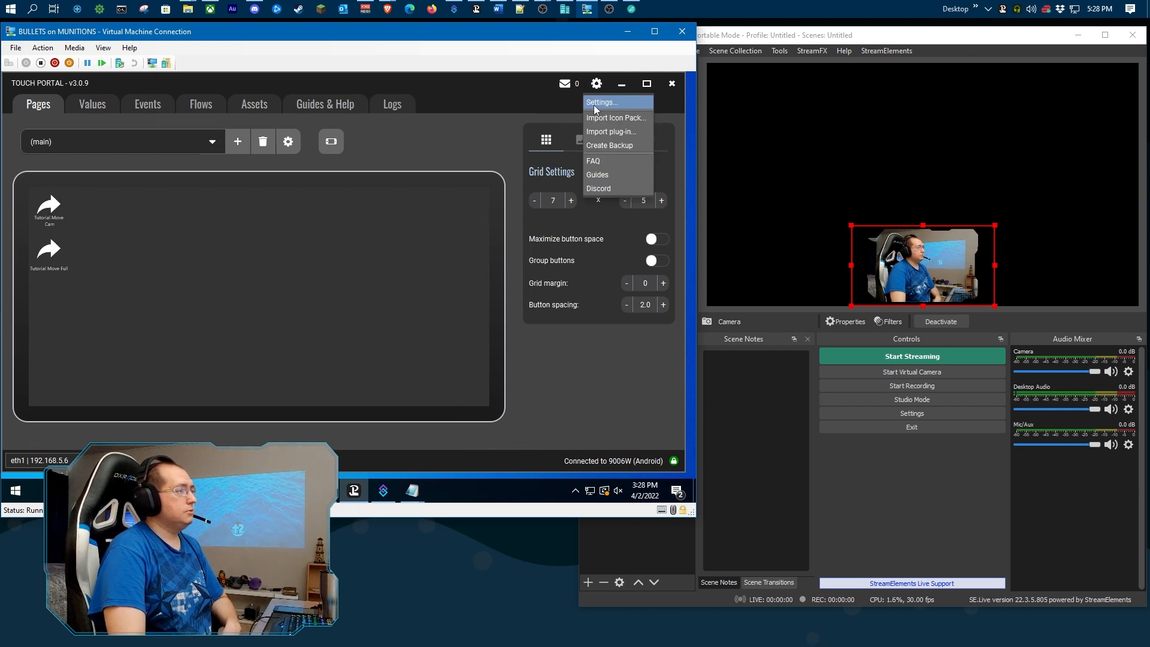
click(603, 131)
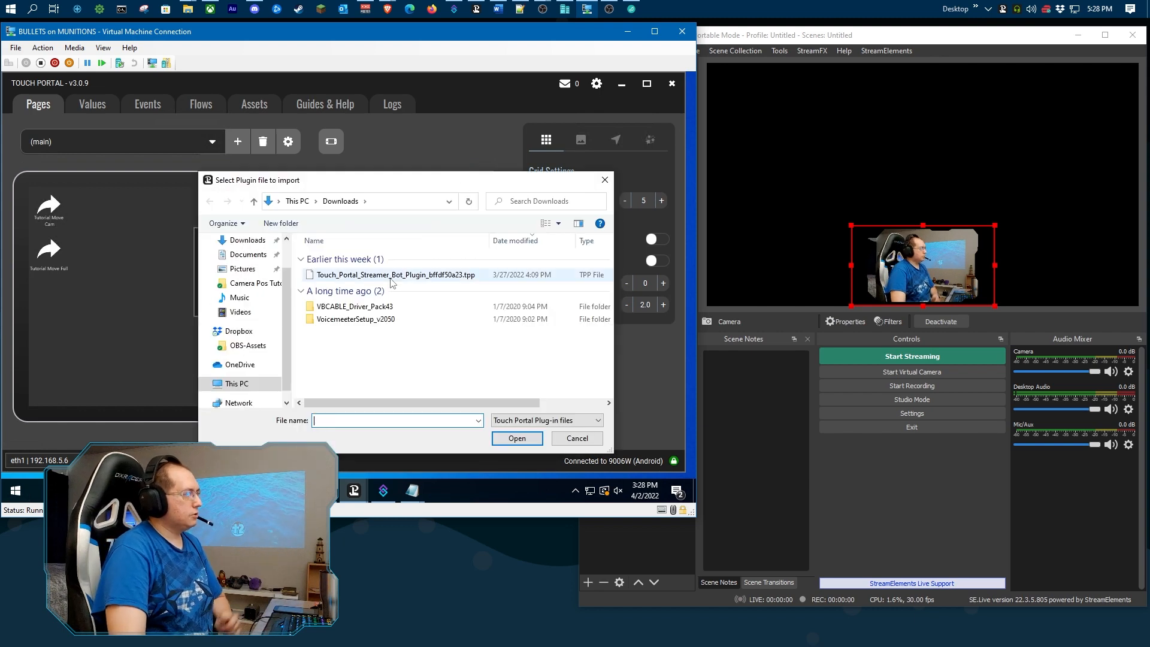
click(389, 276)
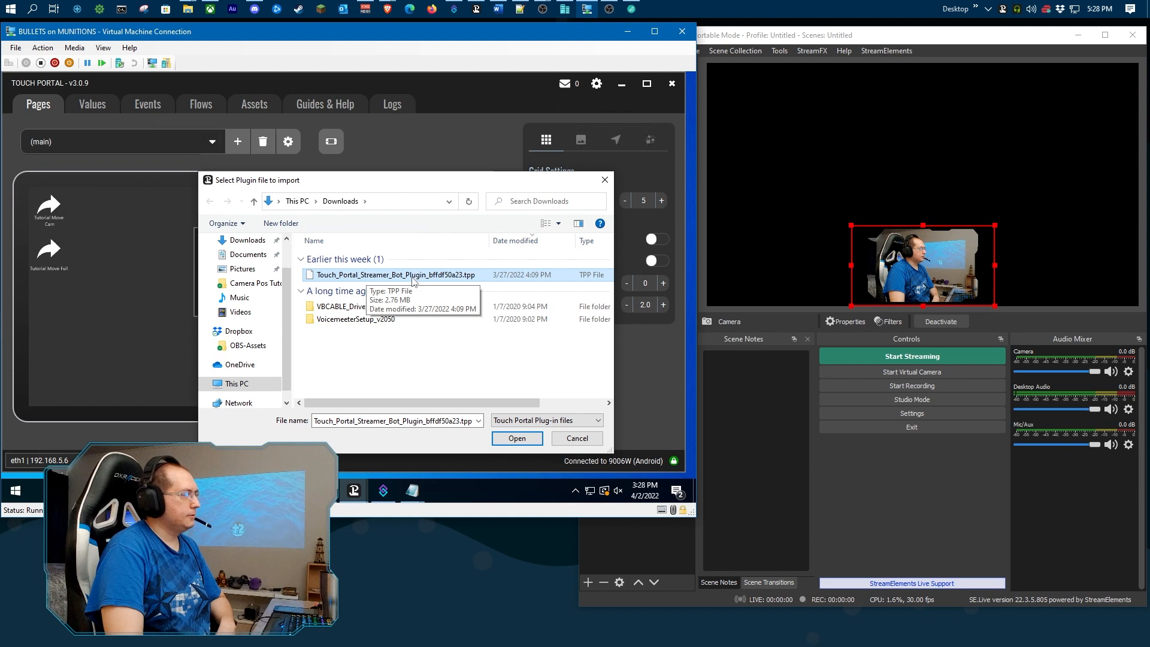
double_click(413, 276)
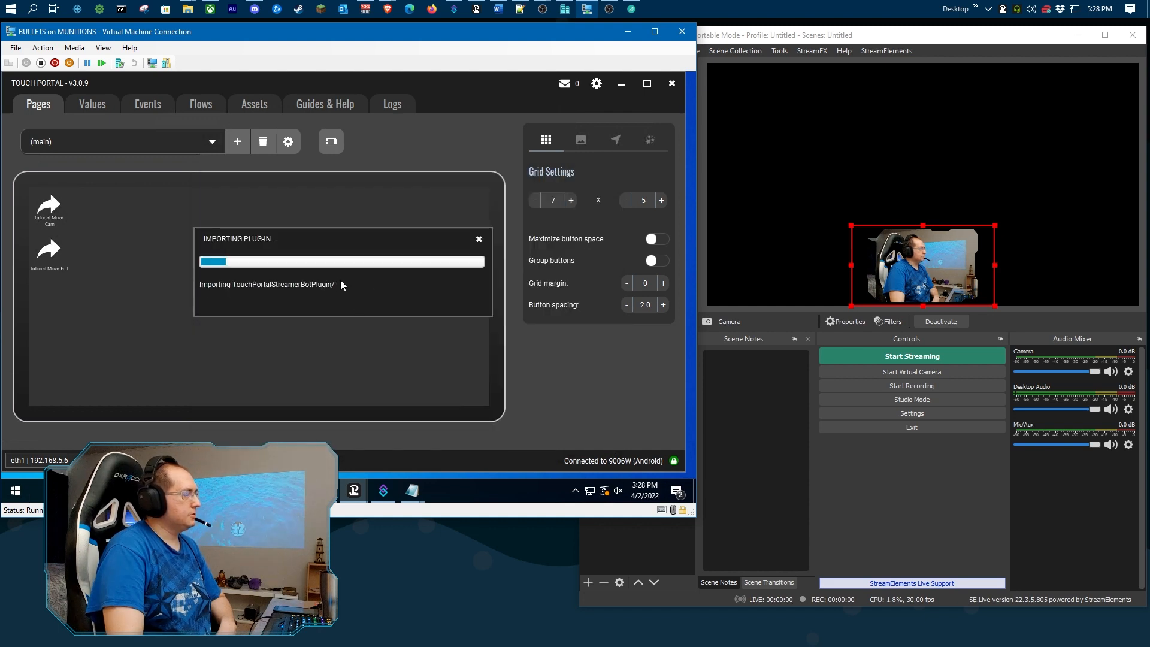
- Finish importing the plug-in and save the TouchPortalStreamerBotPlugin settings with address localhost, port 8080 and endpoint /
click(274, 314)
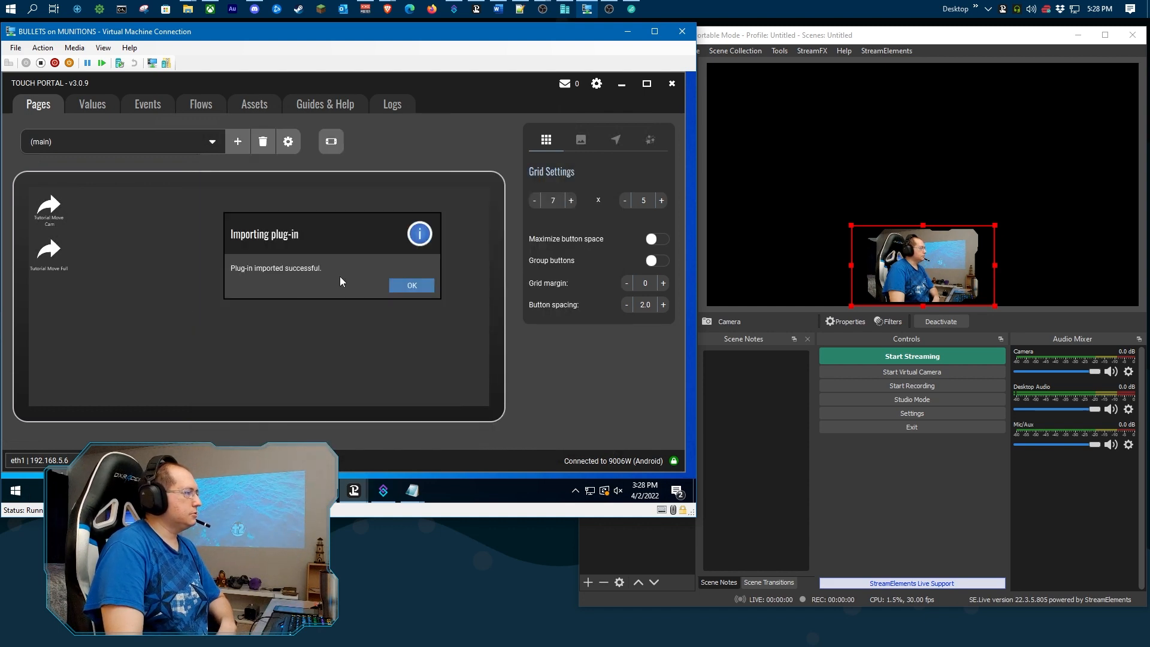
click(402, 285)
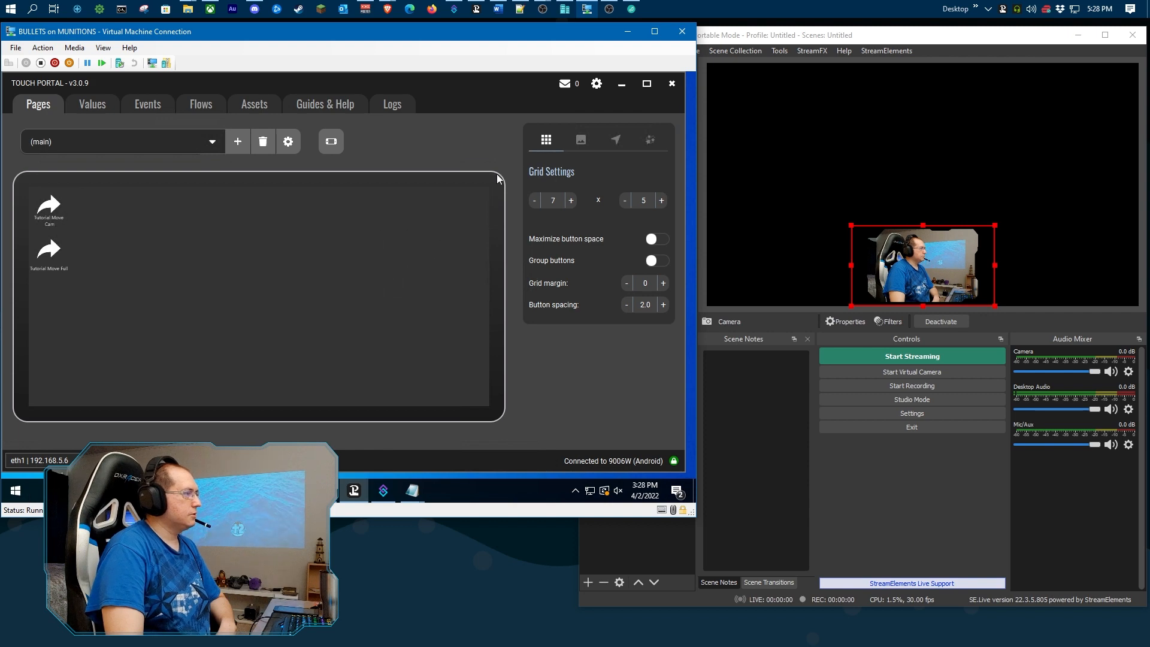
click(597, 85)
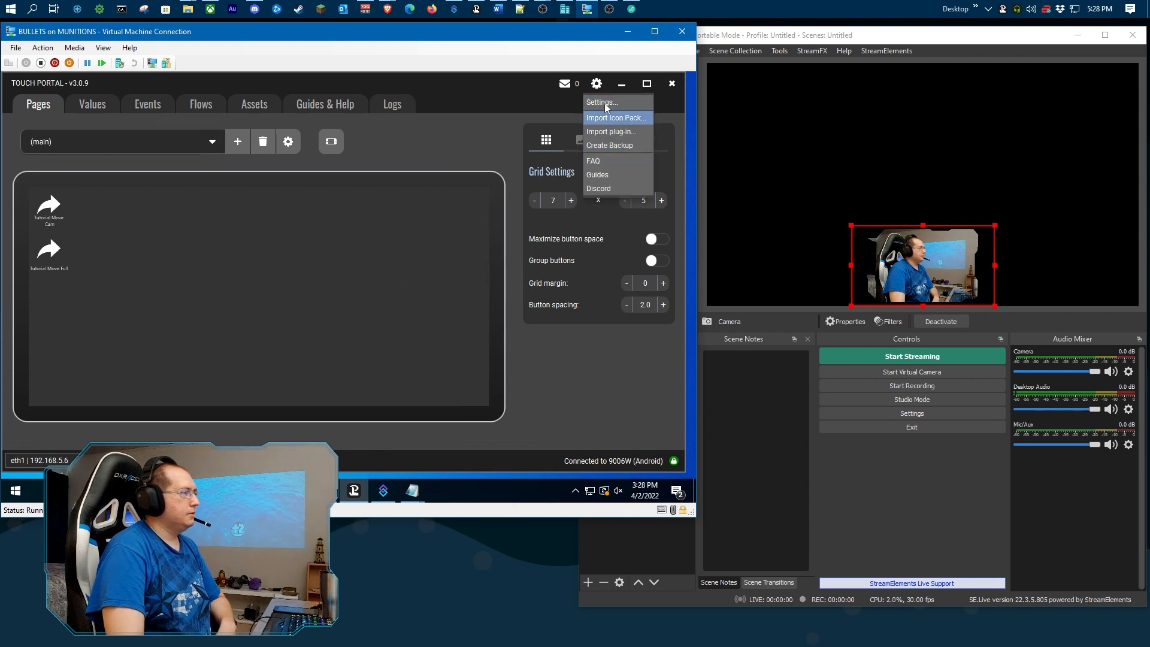
click(601, 102)
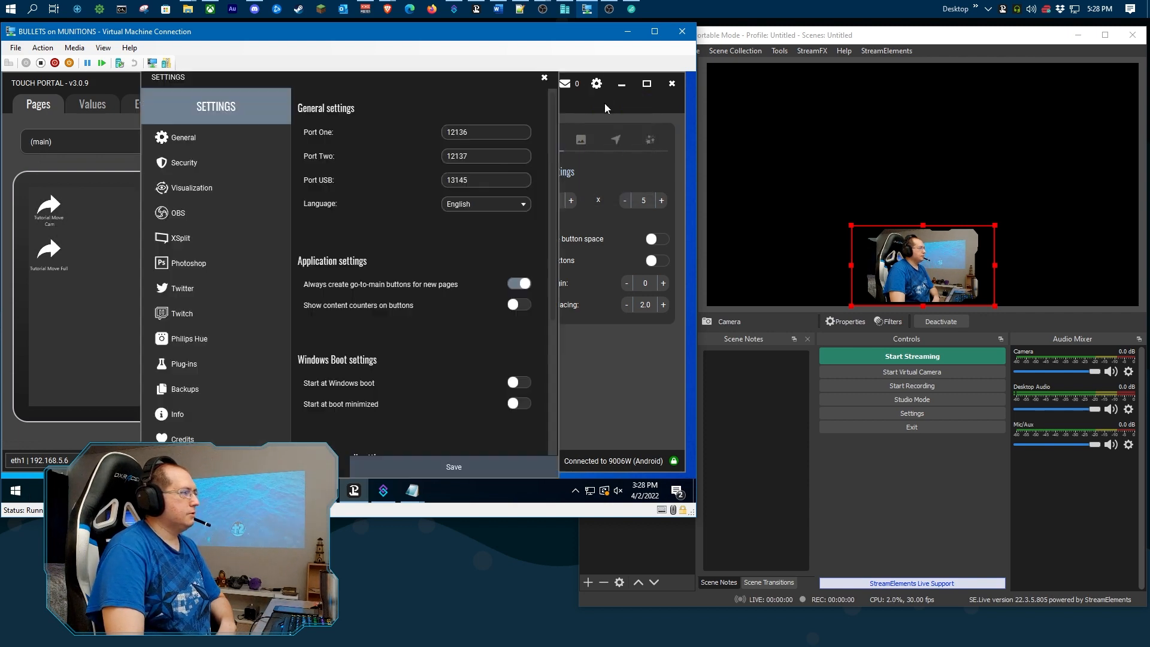
click(192, 370)
click(404, 178)
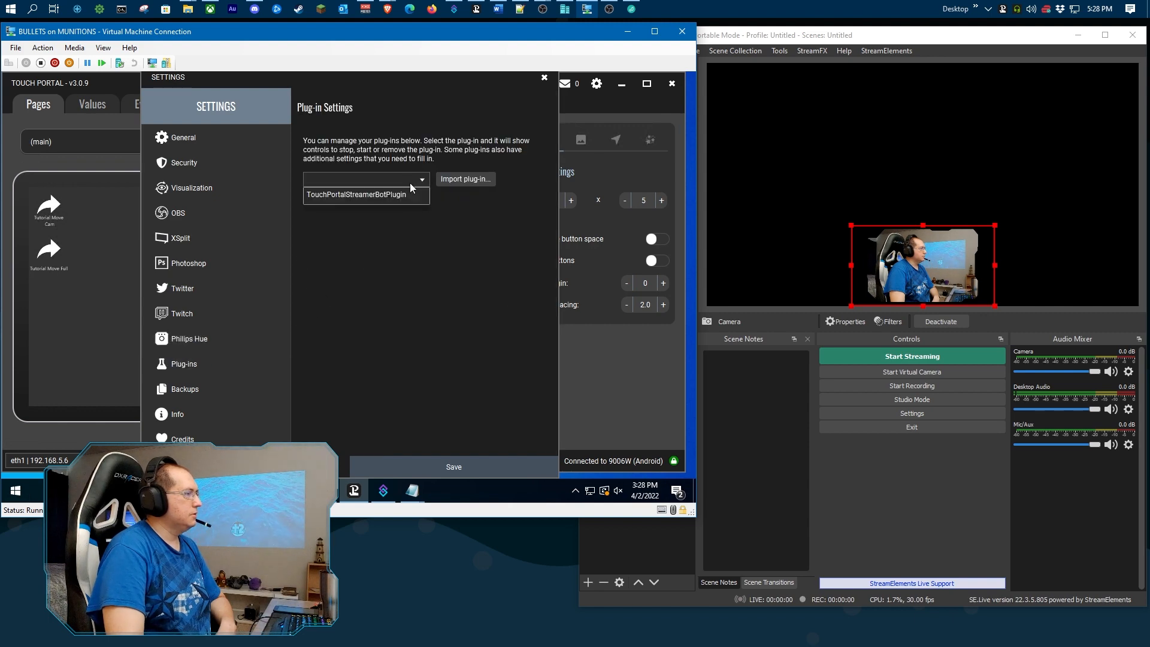
click(383, 196)
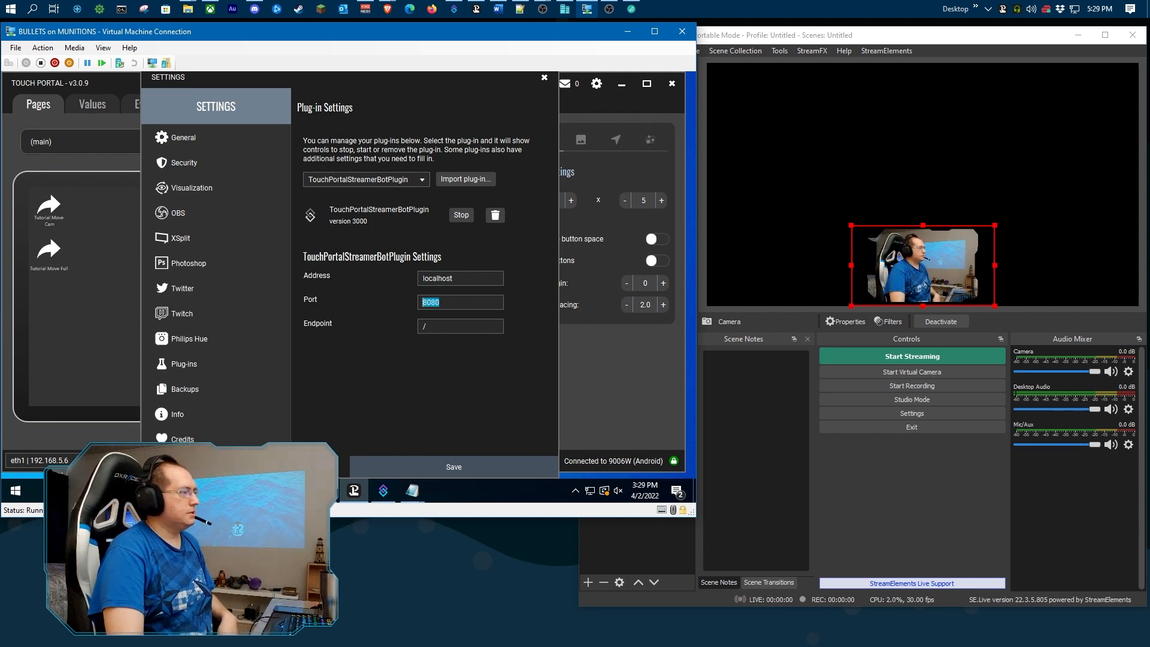
click(441, 302)
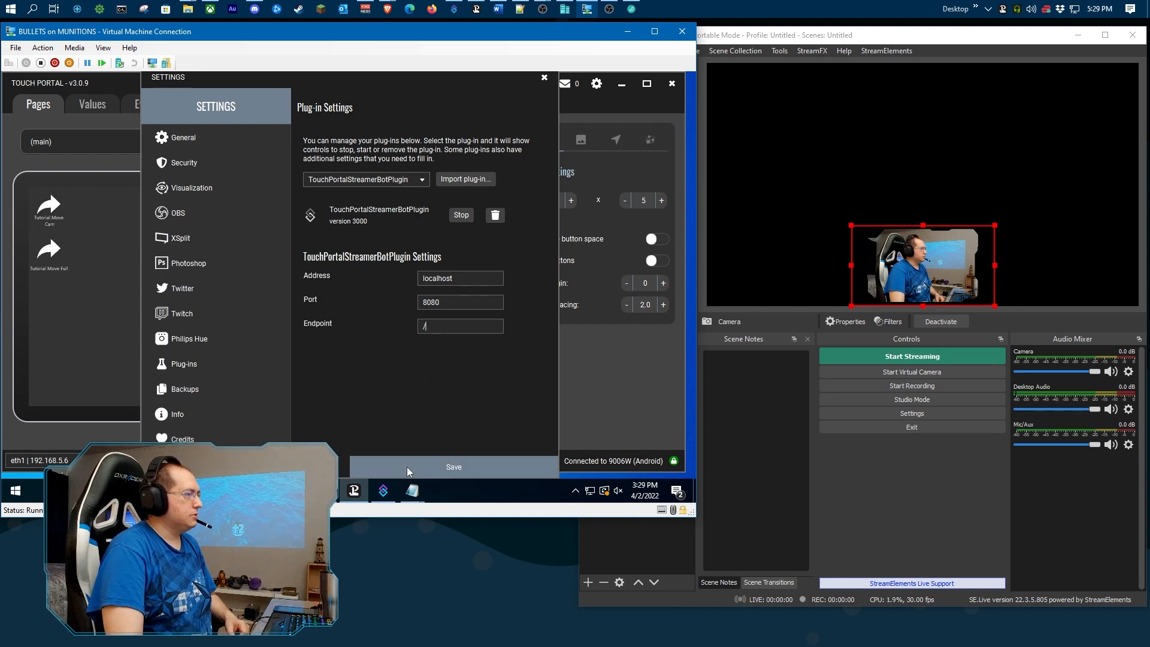
click(365, 460)
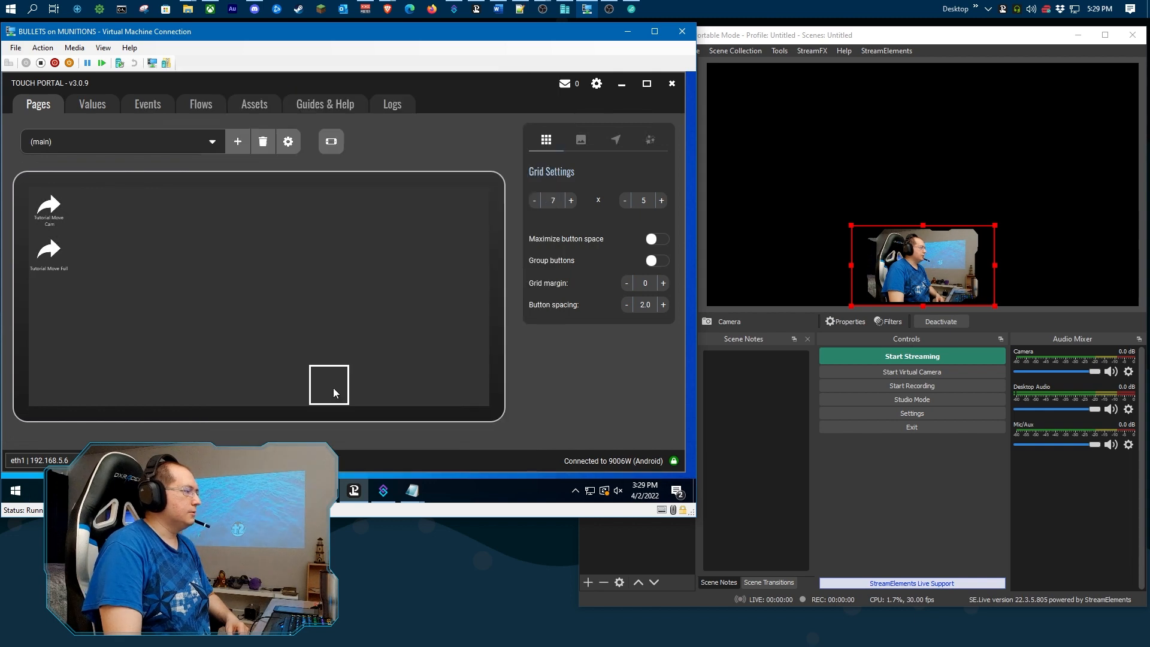
- Import the page file Tutorial Move Cam .tpz from the Camera Pos Tutorial folder into Touch Portal
click(288, 142)
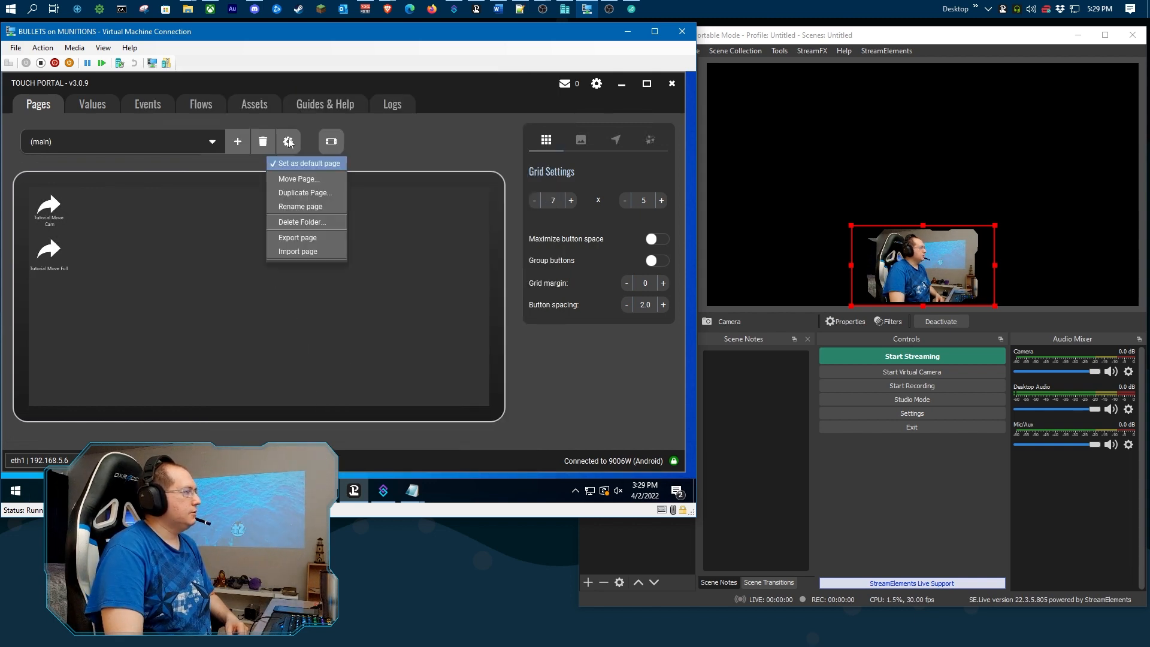
click(306, 254)
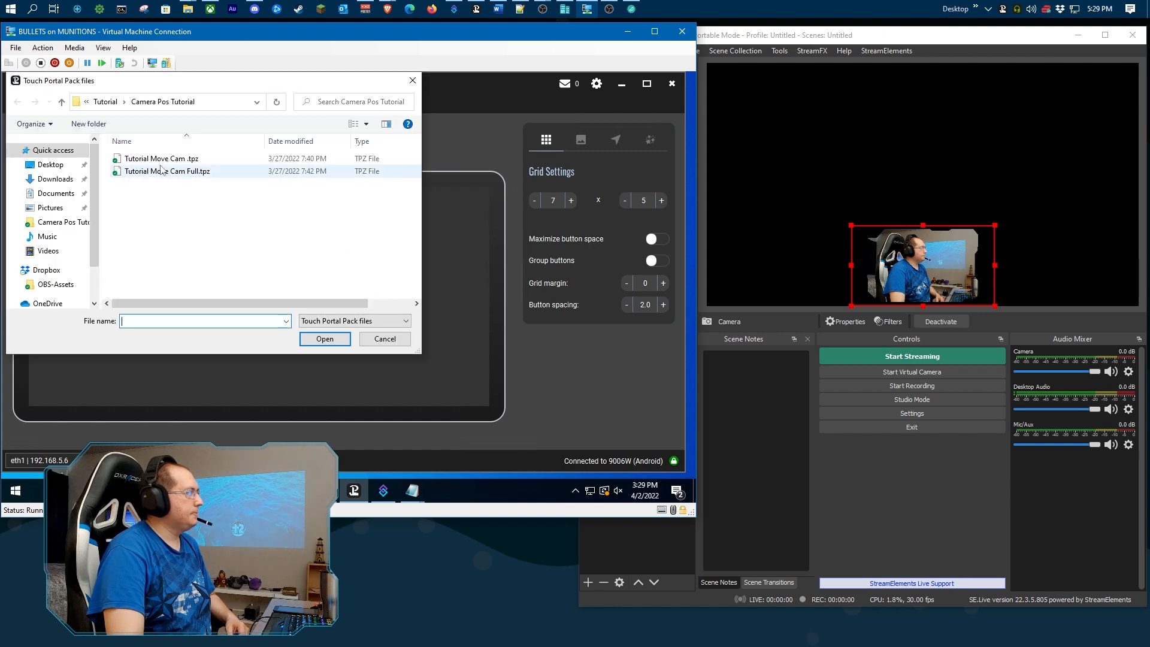
click(138, 161)
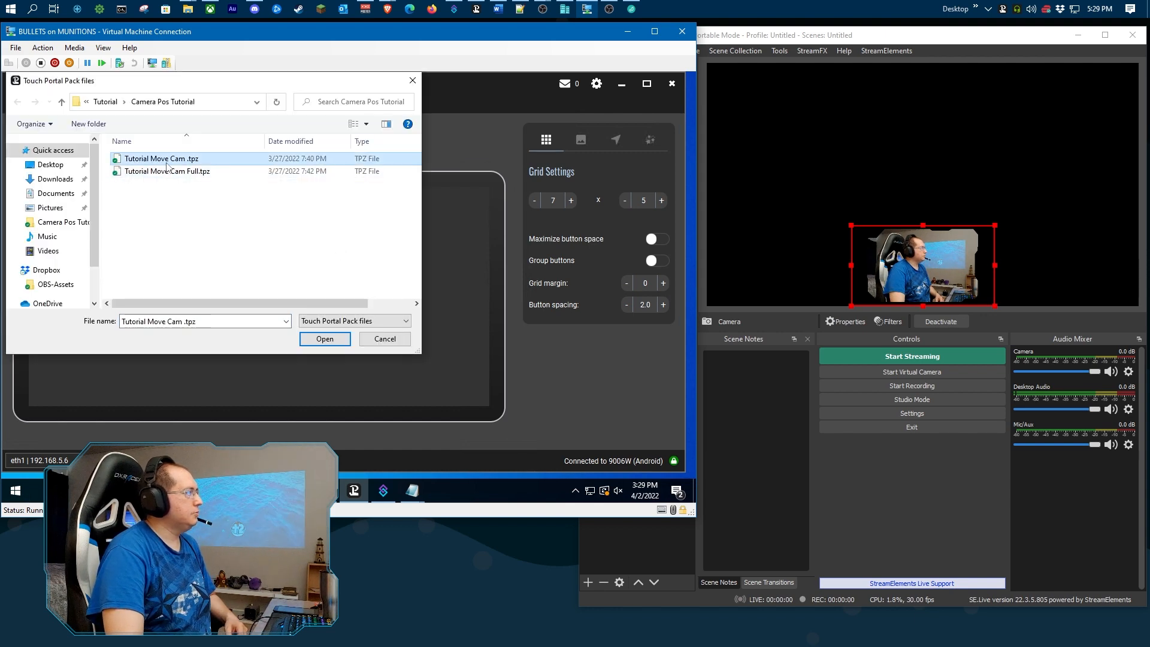
double_click(201, 164)
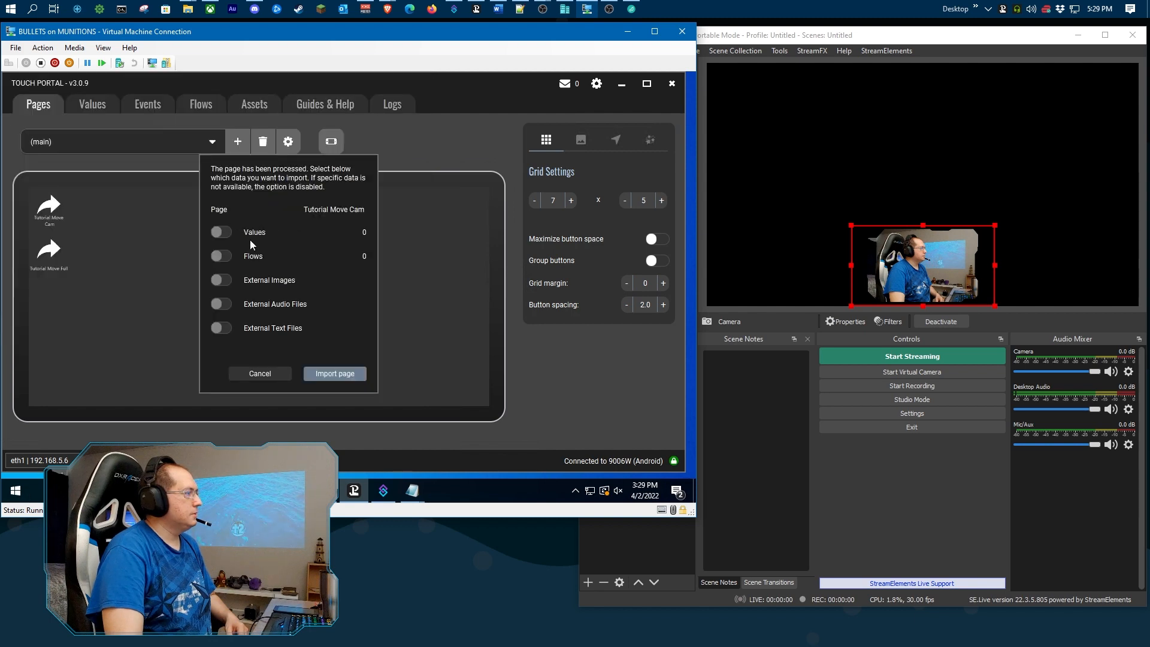
click(336, 370)
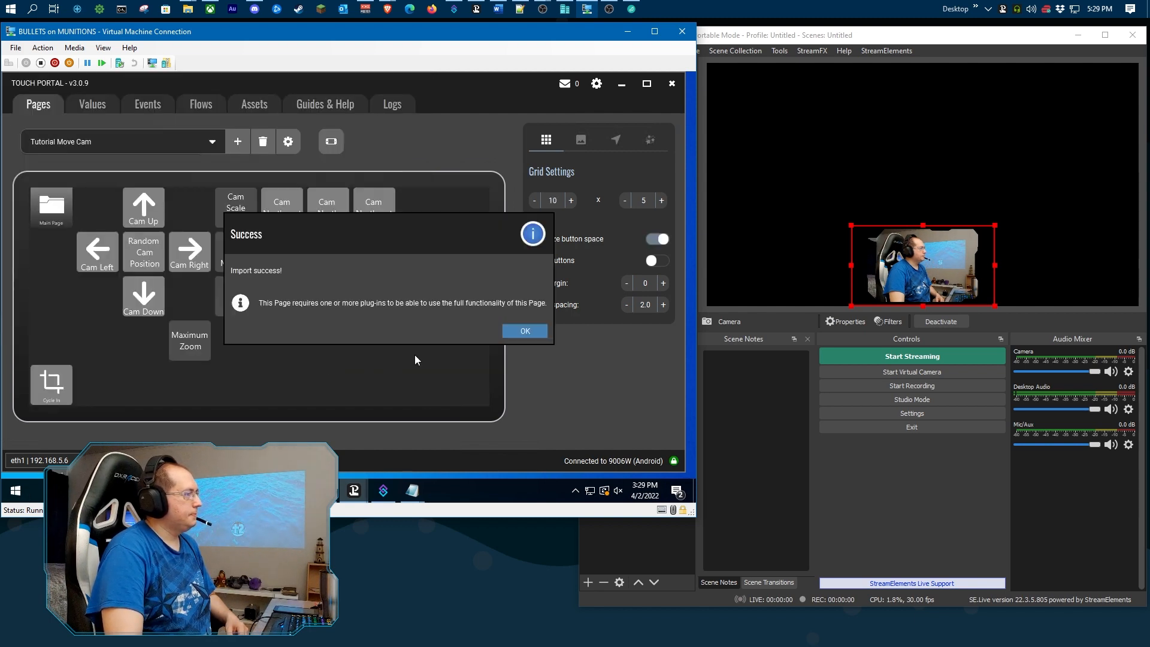
click(525, 330)
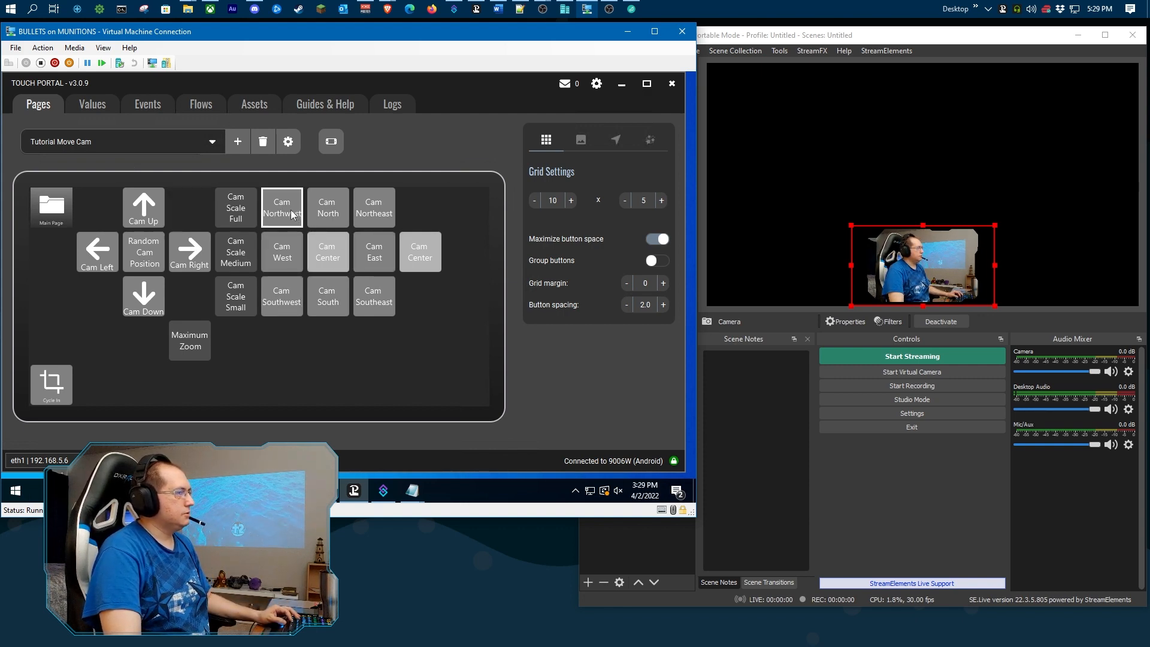
- Switch to Streamer.bot, check the Websocket Server's address, port and endpoint, and return to Touch Portal
click(383, 491)
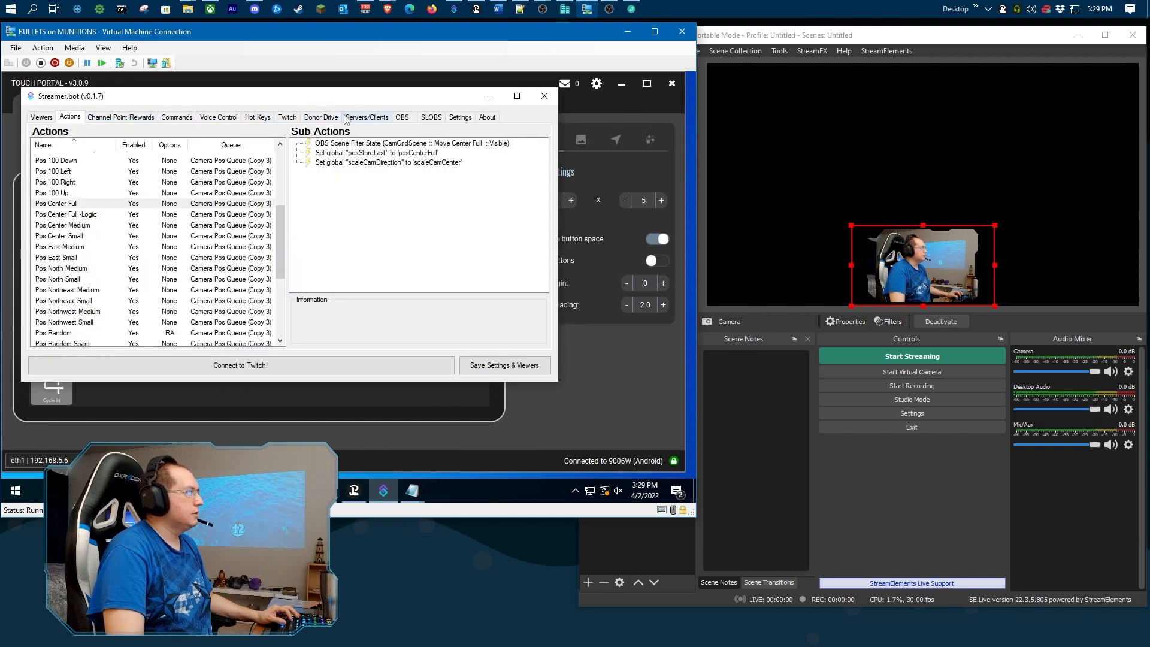
click(364, 119)
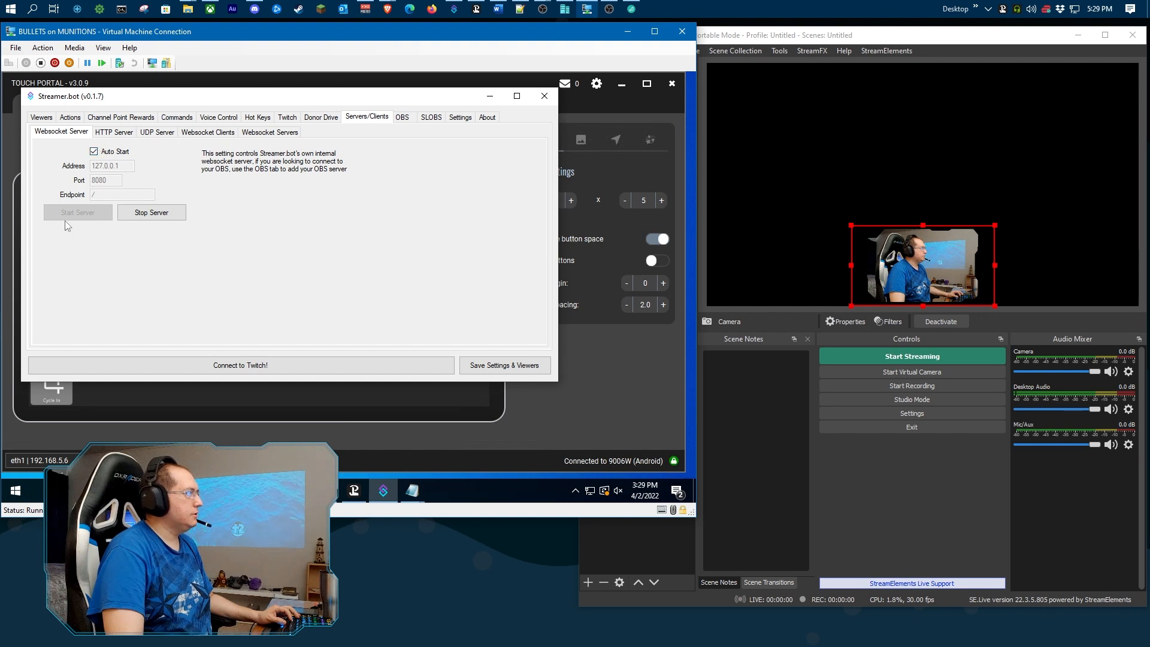
click(512, 393)
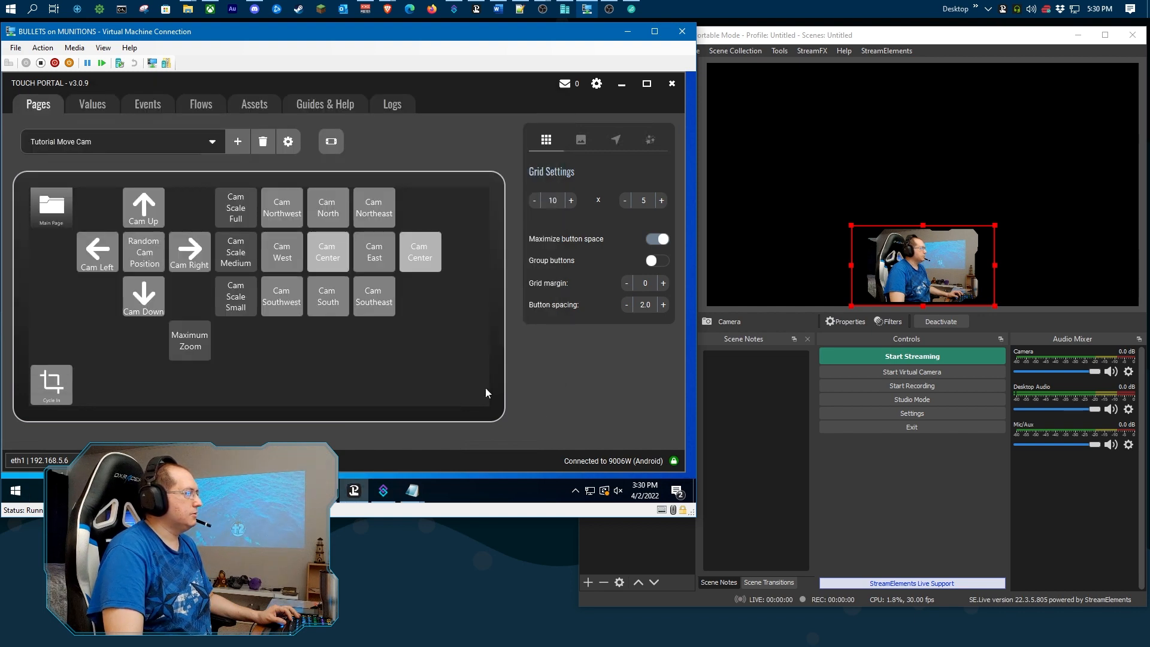
- Test the Northeast, Southeast and Southwest camera positions, followed by the Medium, Full and Small scales
click(379, 213)
click(376, 302)
click(297, 302)
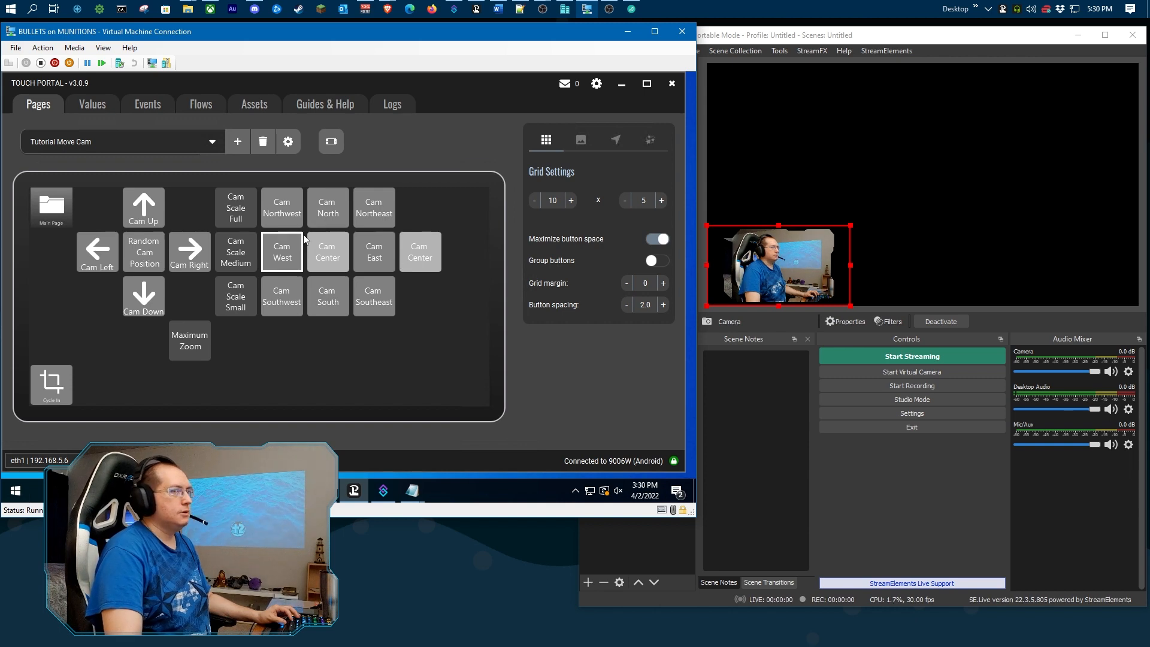
click(243, 255)
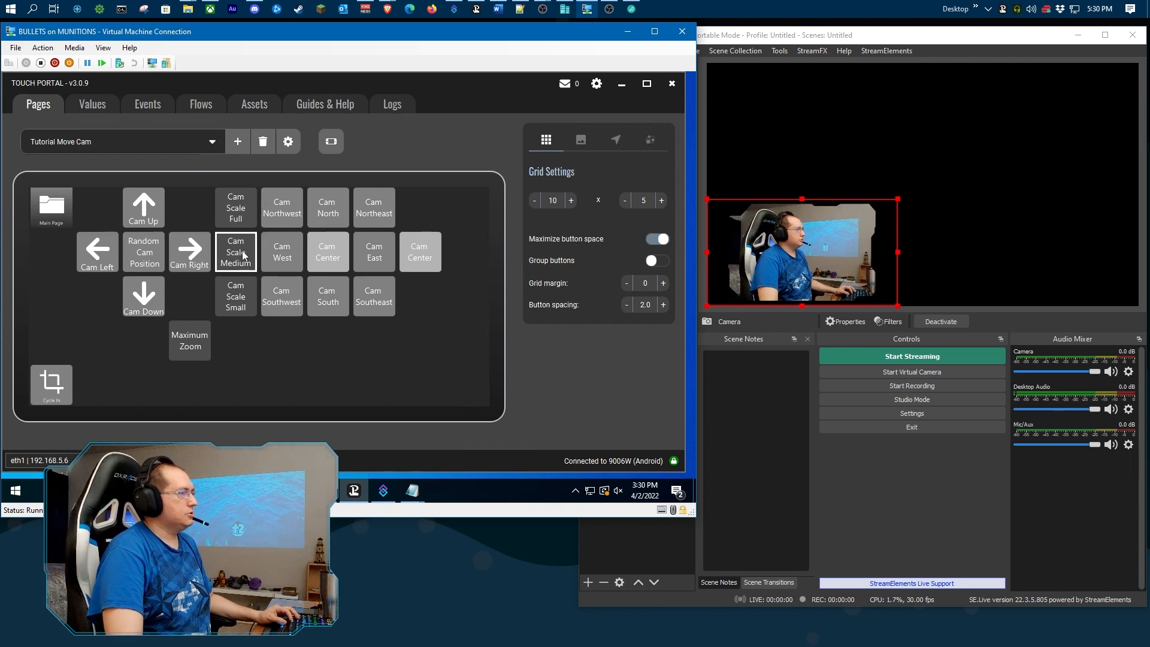
click(240, 218)
click(236, 296)
- Move the camera to the North position and cycle it through the Medium, Full, Medium and Small scales
click(327, 207)
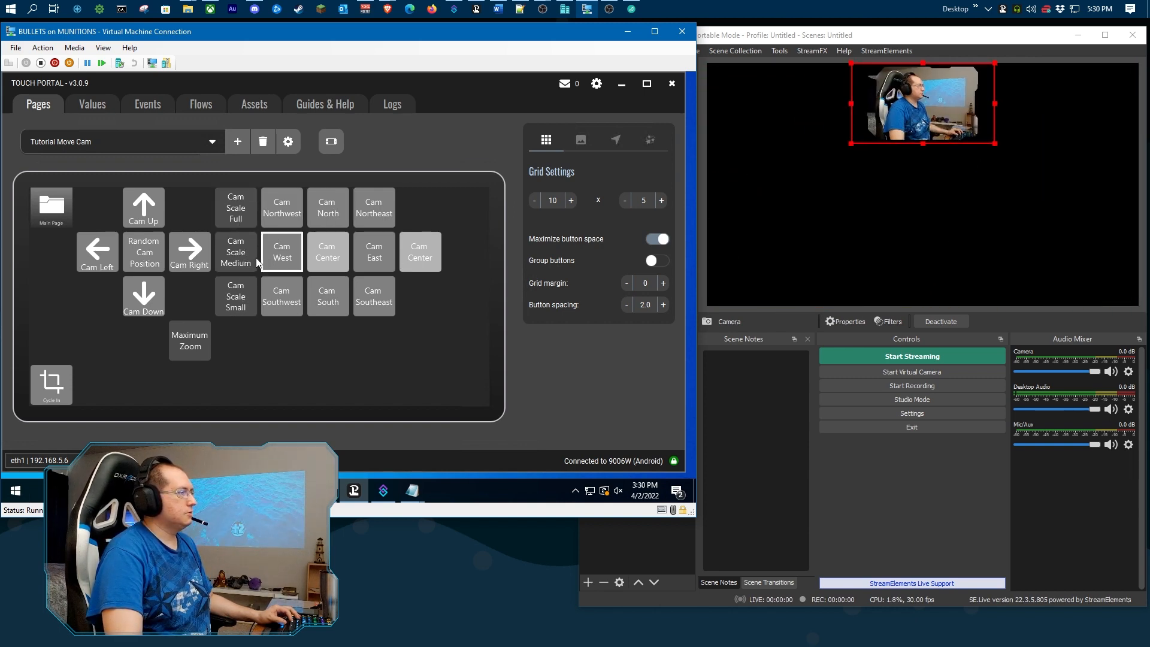
click(248, 261)
click(236, 206)
click(236, 254)
click(233, 296)
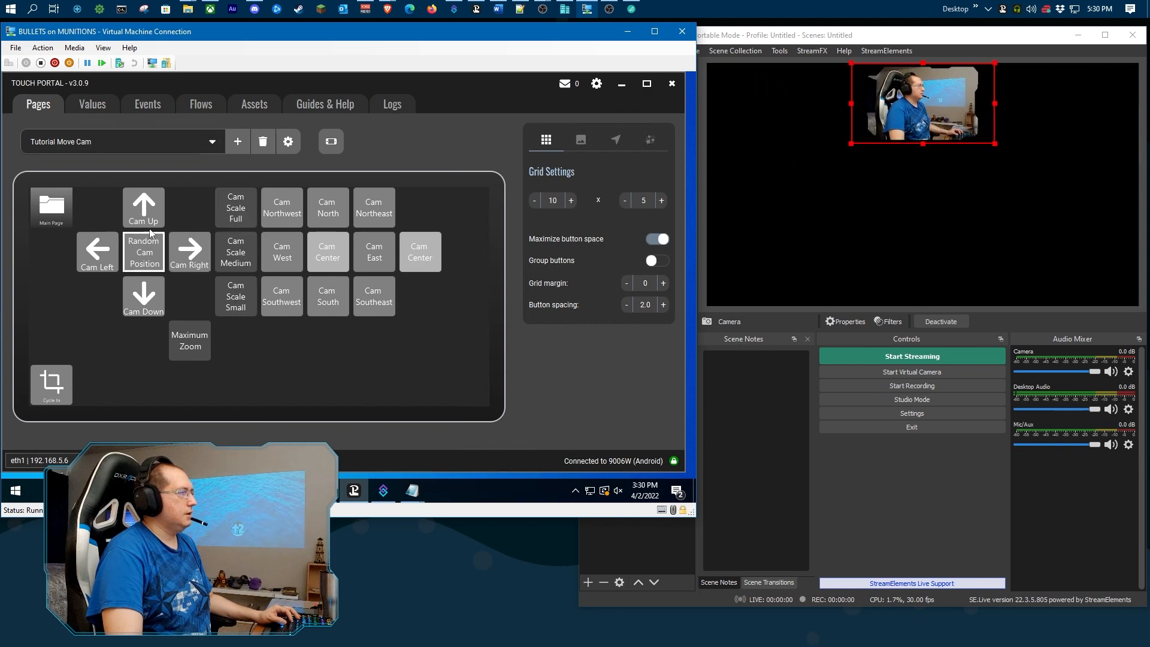
- Test nudging the camera down, left, right and up with the directional actions
click(145, 293)
click(103, 264)
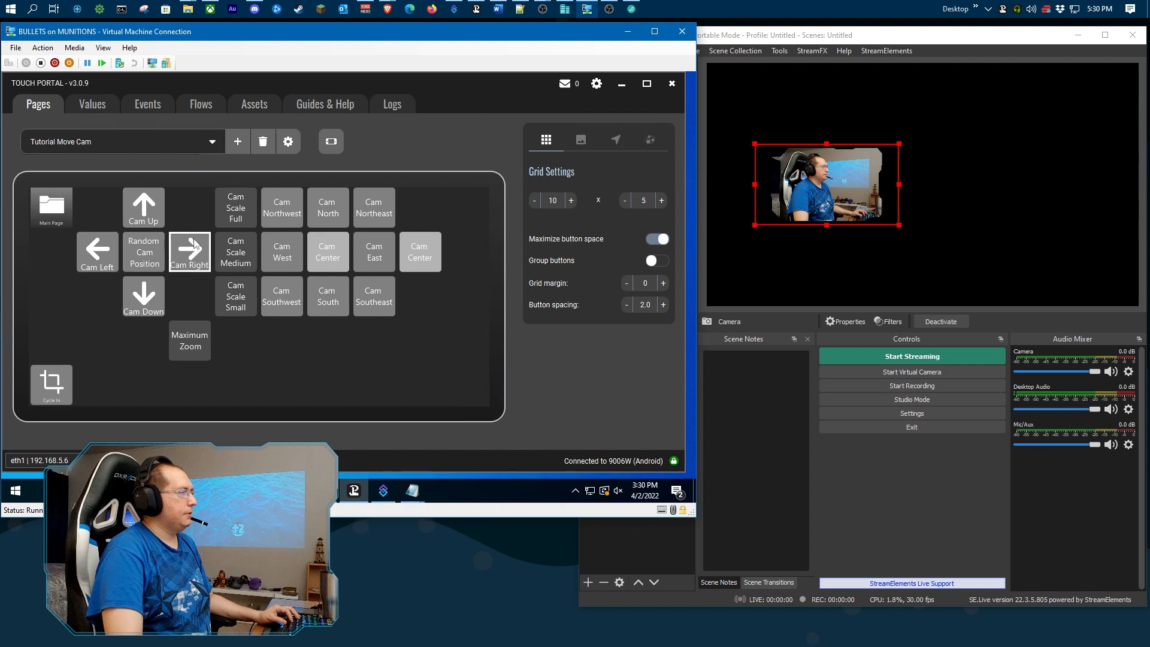
click(195, 243)
click(149, 211)
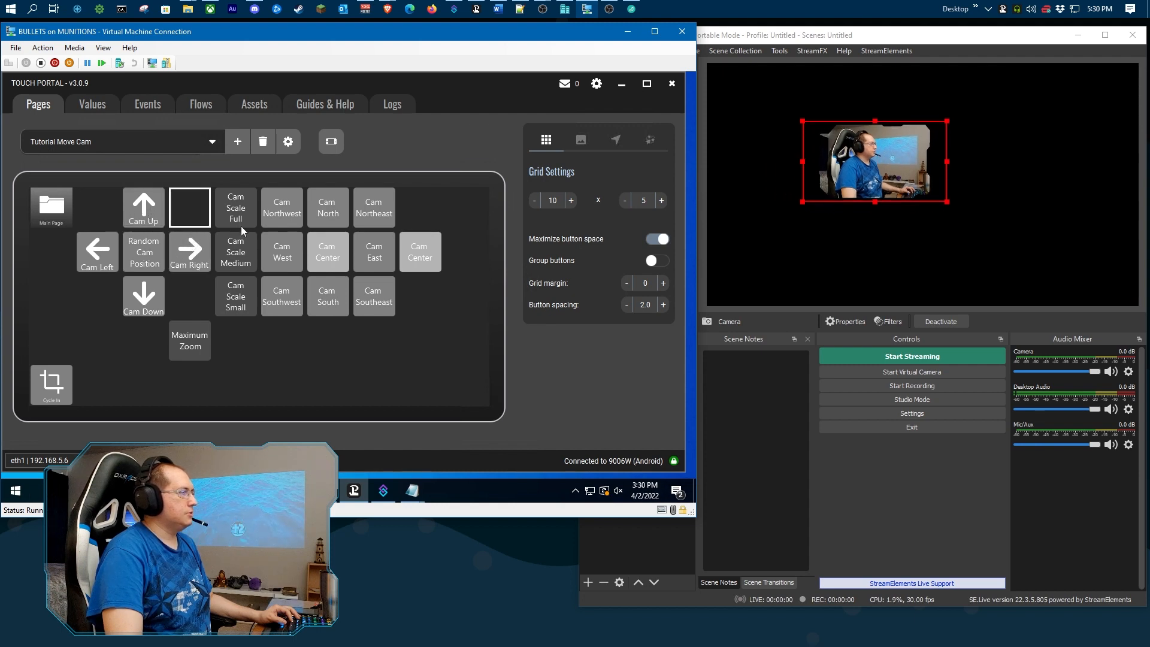
- Test toggling Maximum Zoom on and off with the camera at the Northwest and South positions
click(283, 215)
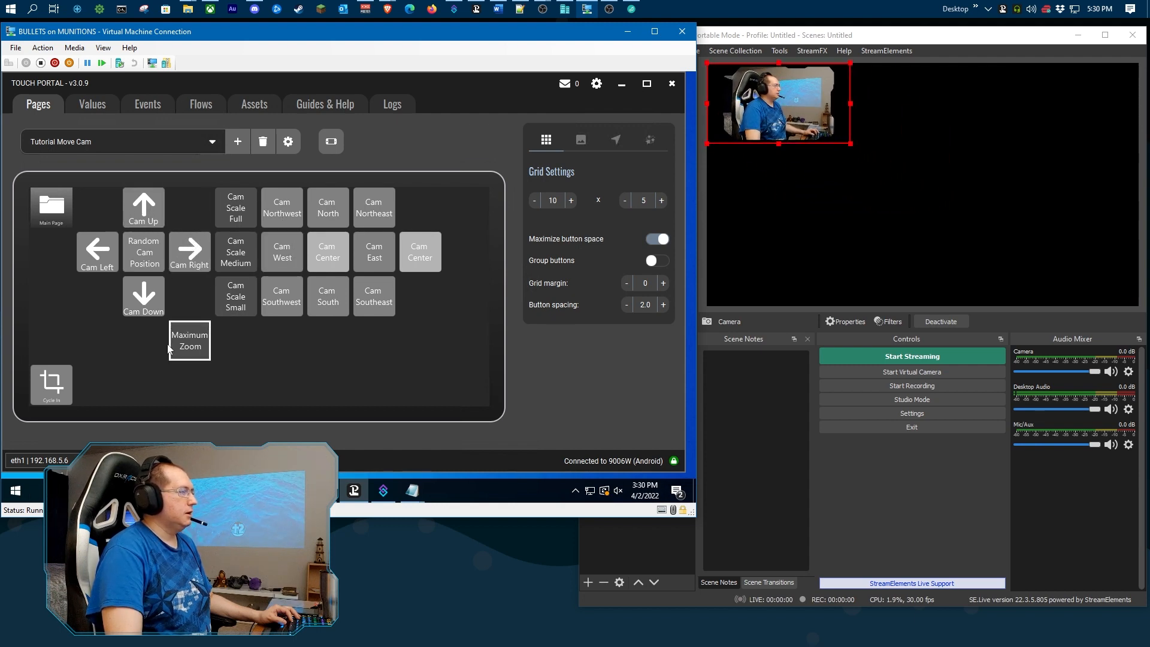
click(200, 351)
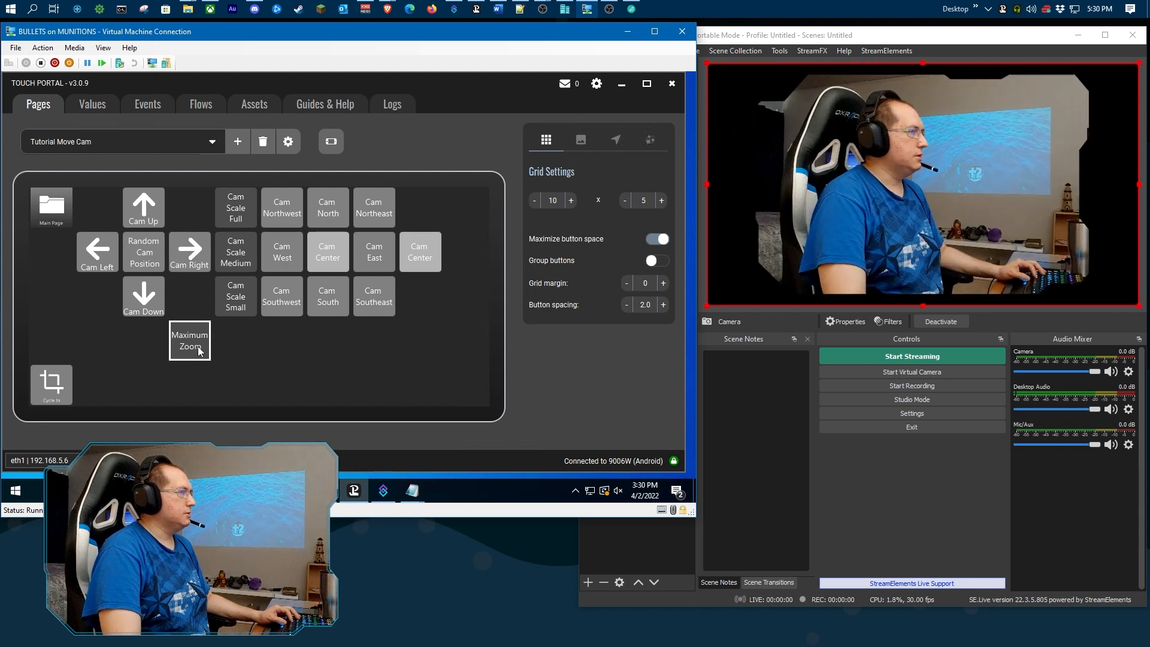
click(198, 350)
click(196, 347)
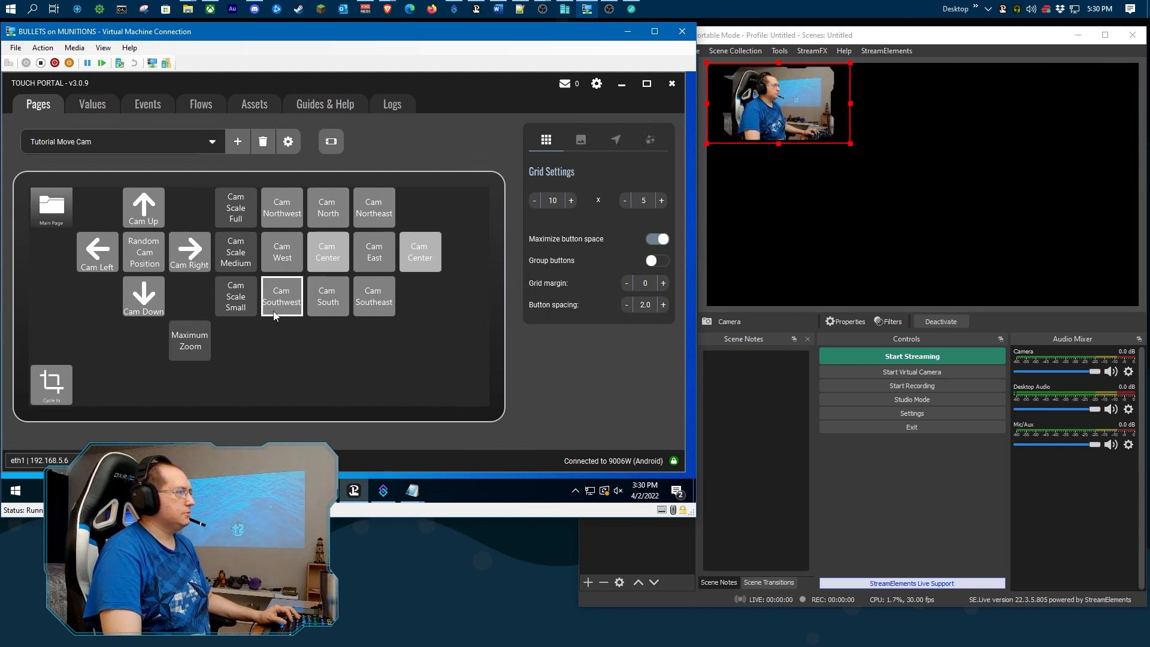
click(317, 302)
click(199, 346)
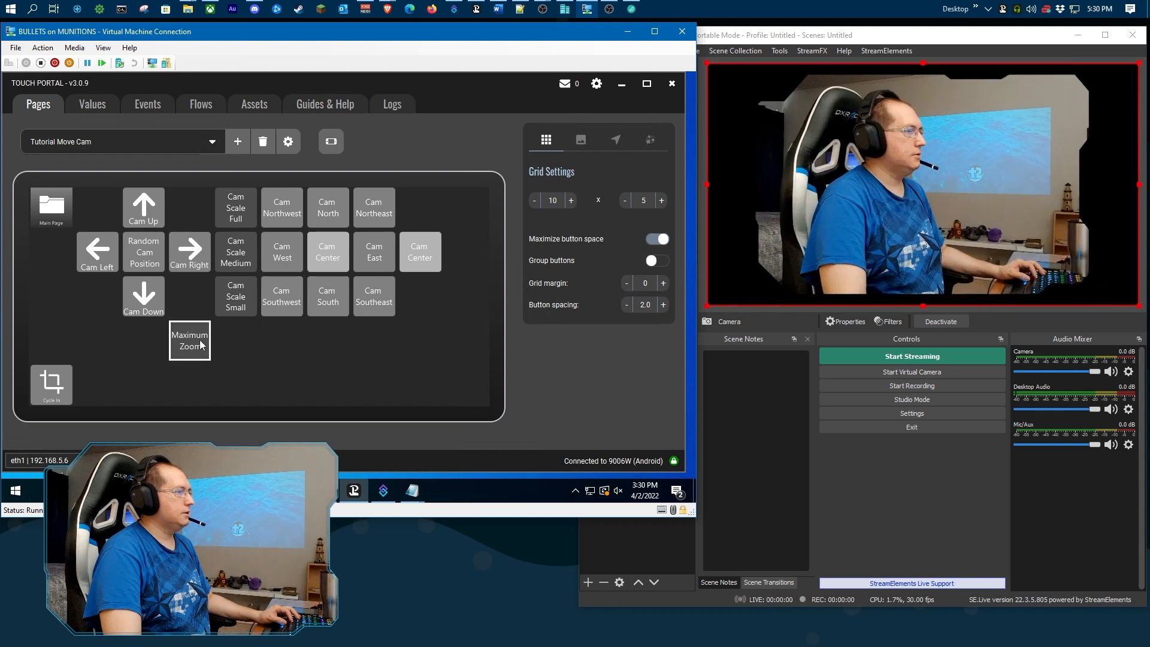
click(200, 346)
click(200, 344)
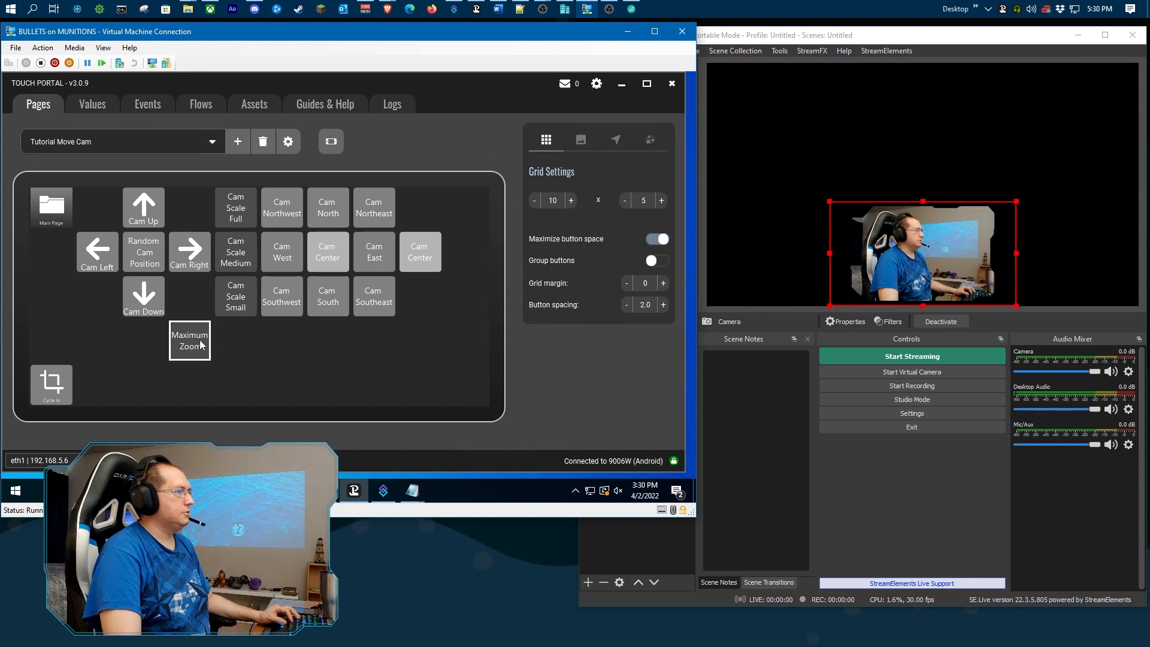
- Test Cam Center beside Cam East, and trigger Random Cam Position several times
click(422, 256)
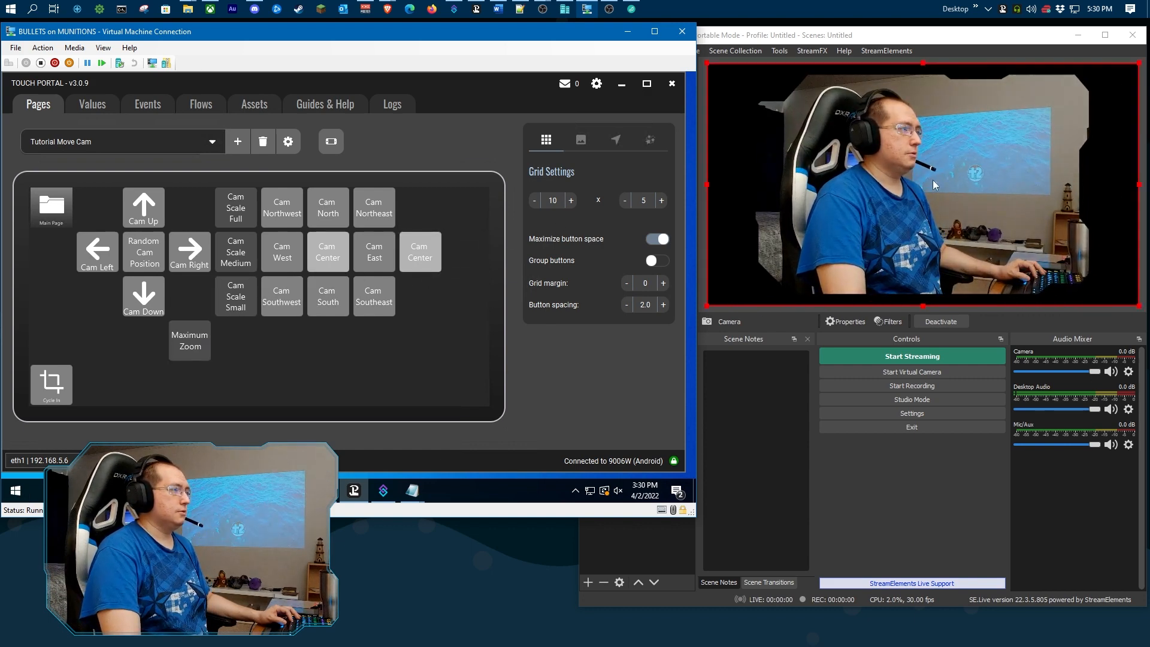
click(149, 257)
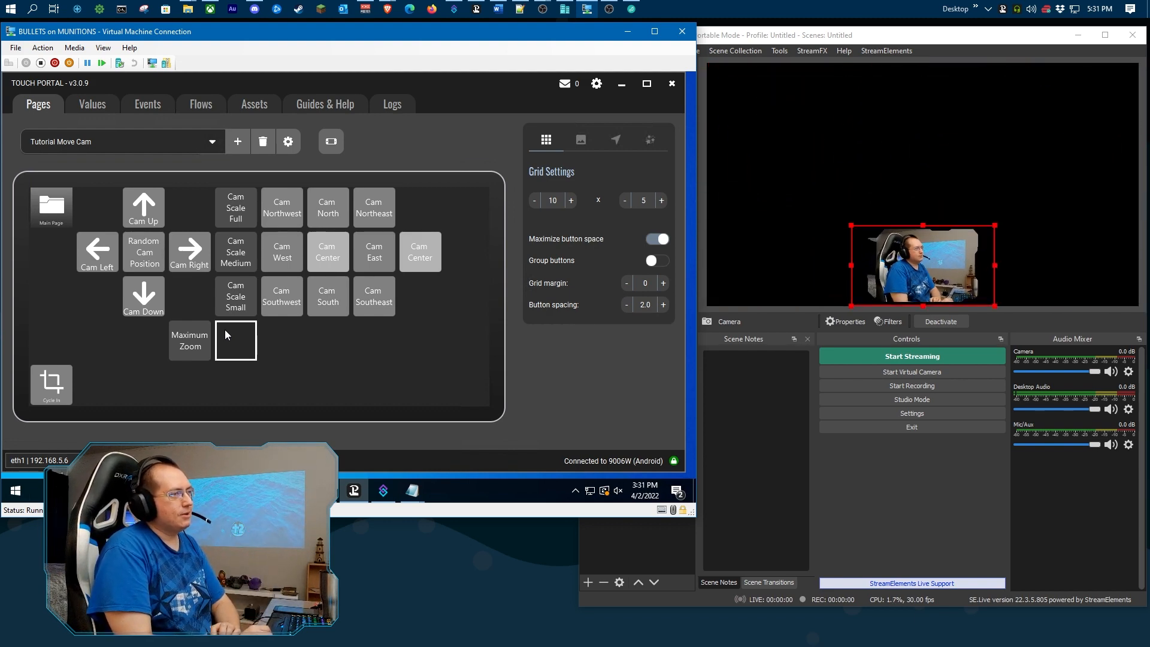
click(146, 255)
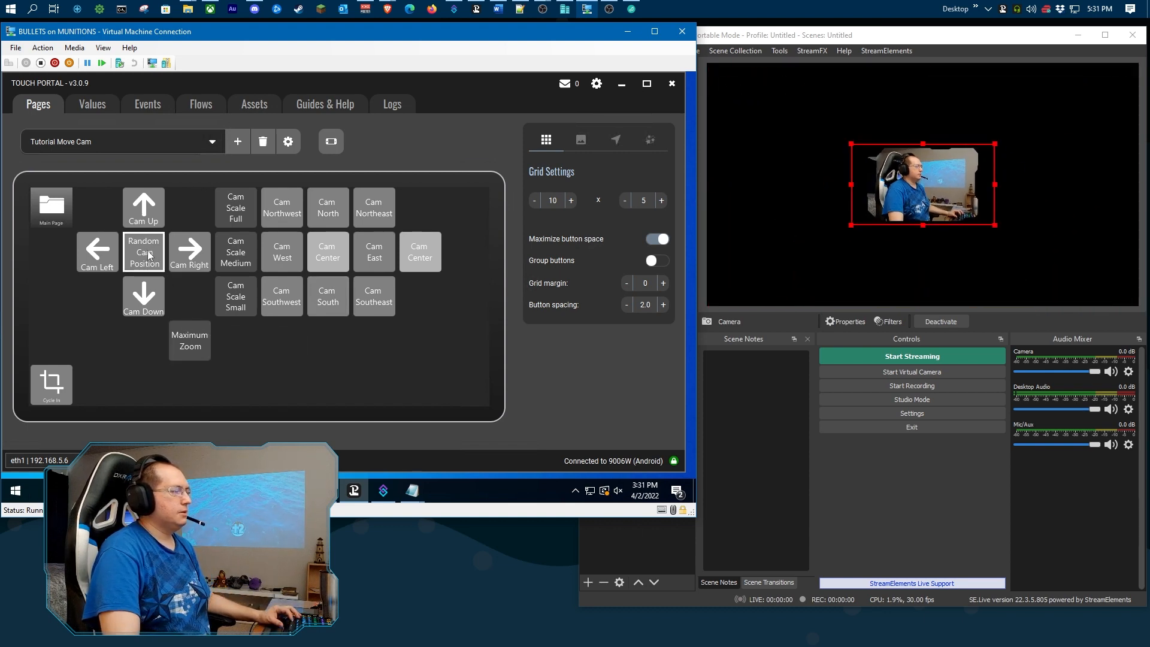
click(182, 261)
click(282, 340)
click(317, 346)
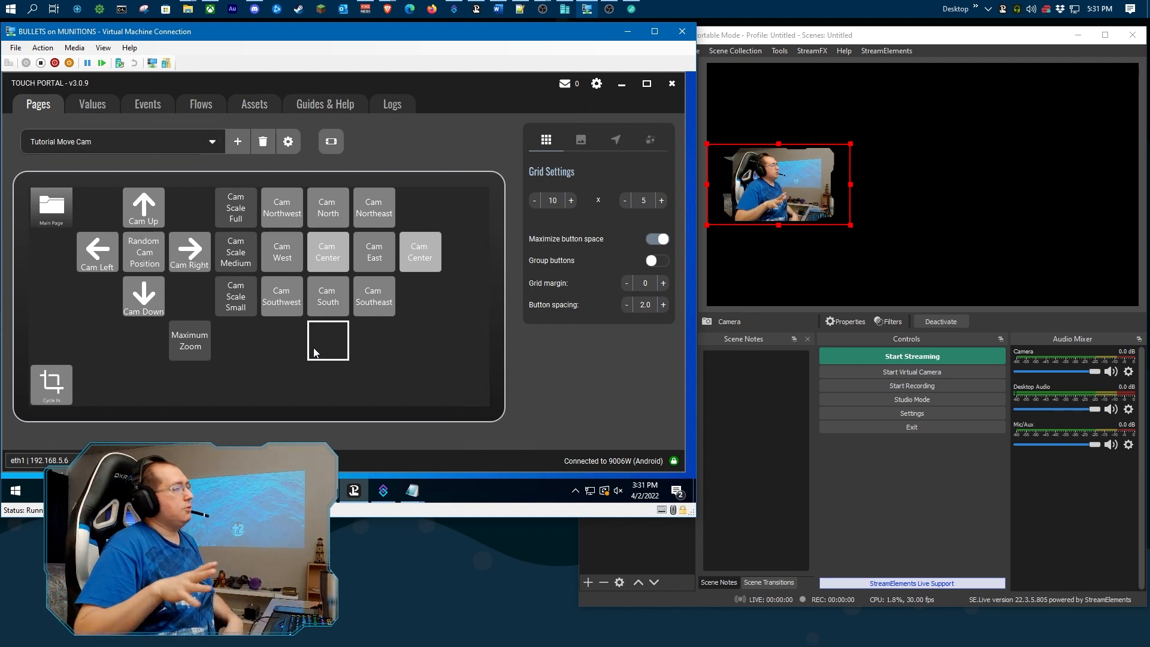
- Switch to OBS and create a new scene named Cam Scene
click(736, 464)
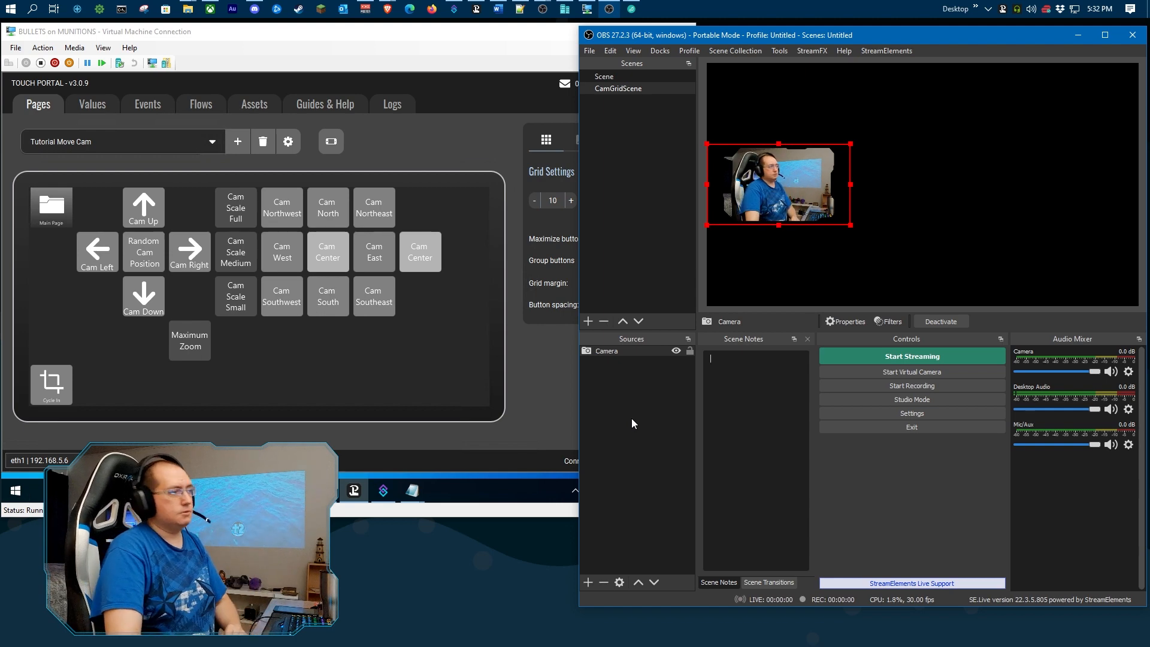
right_click(656, 403)
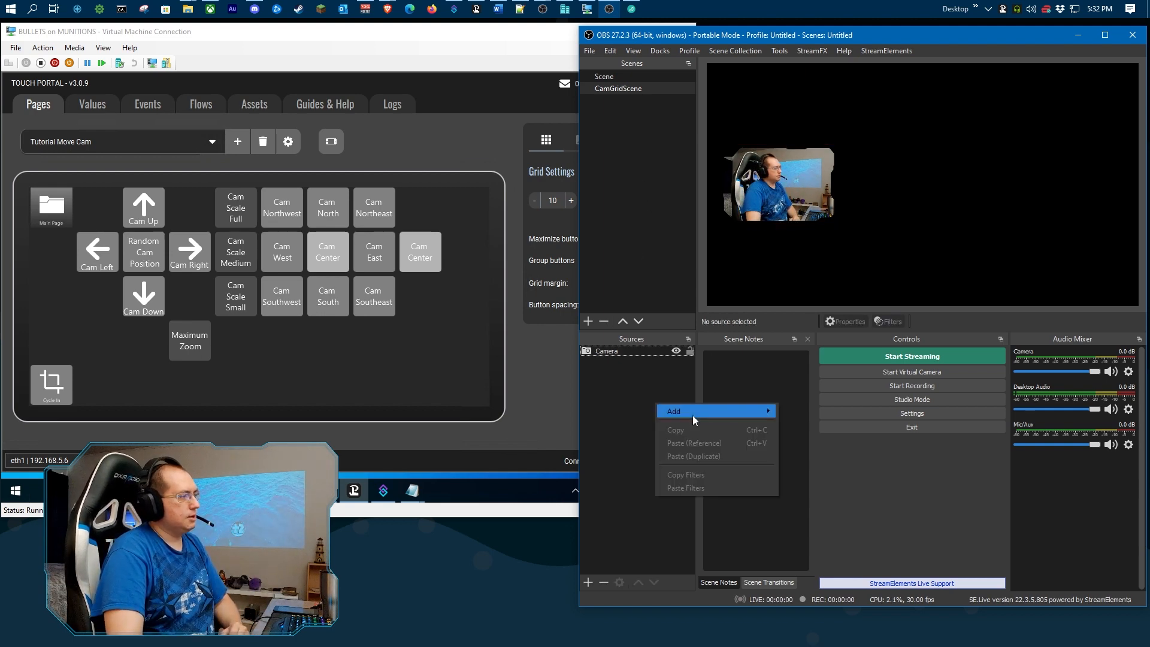
right_click(619, 230)
click(645, 233)
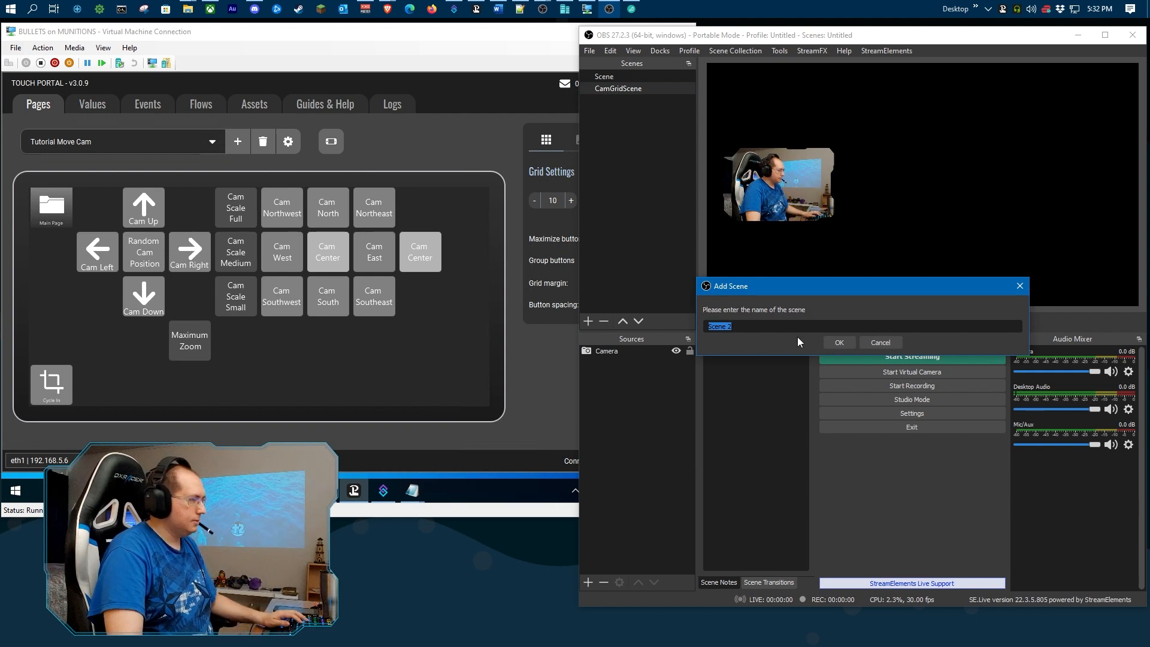
text(Cam Scene)
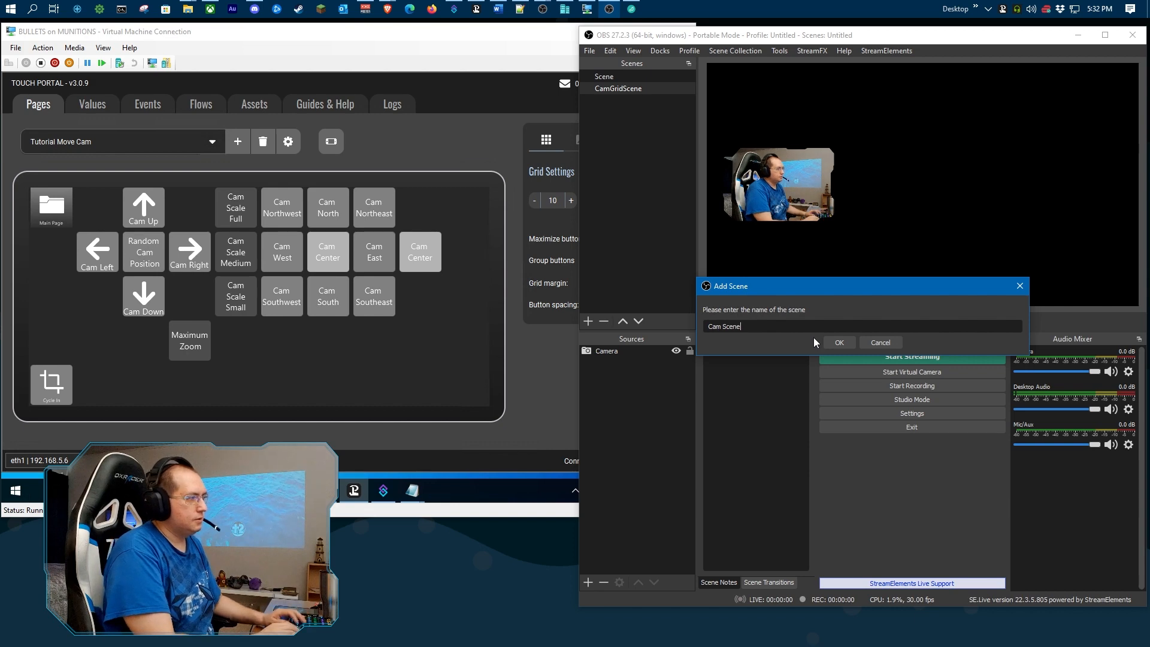
key(Return)
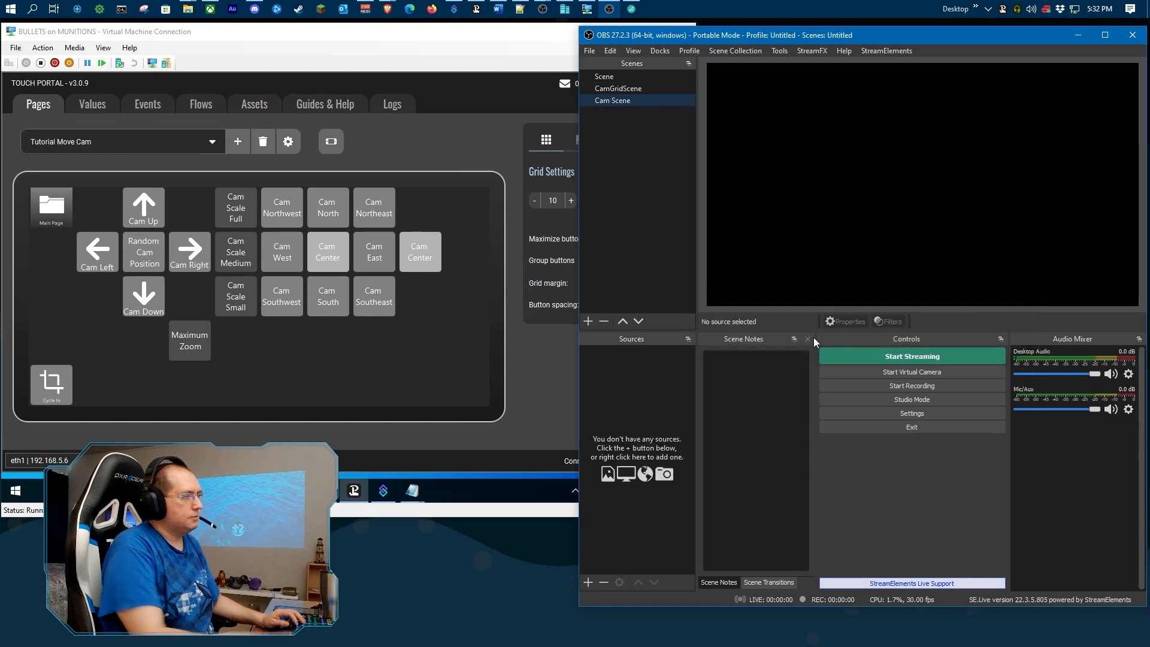
- Add the existing Cam Scene as a scene source in CamGridScene and hide the Camera source there
click(617, 88)
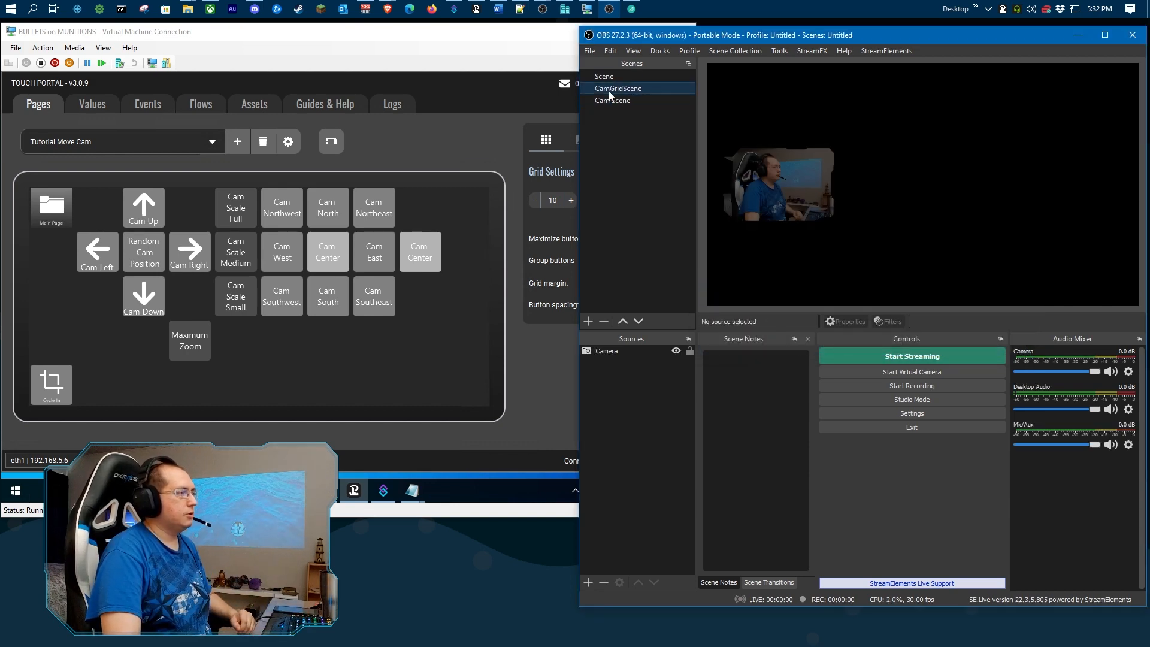
right_click(639, 412)
mouse_move(676, 421)
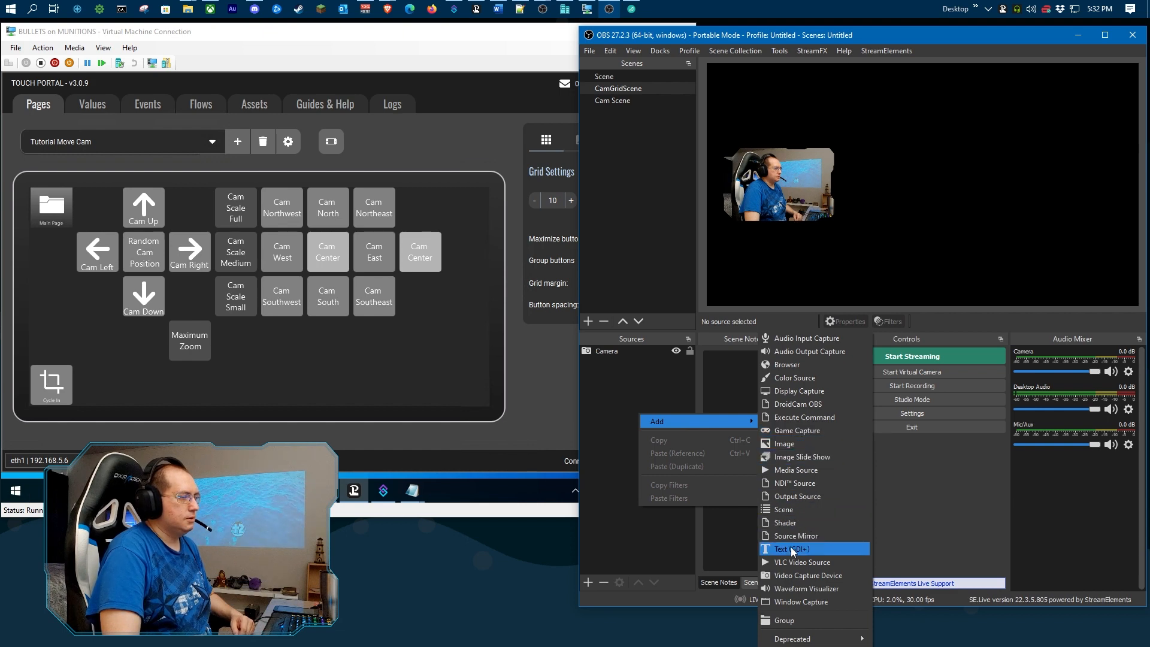
click(788, 511)
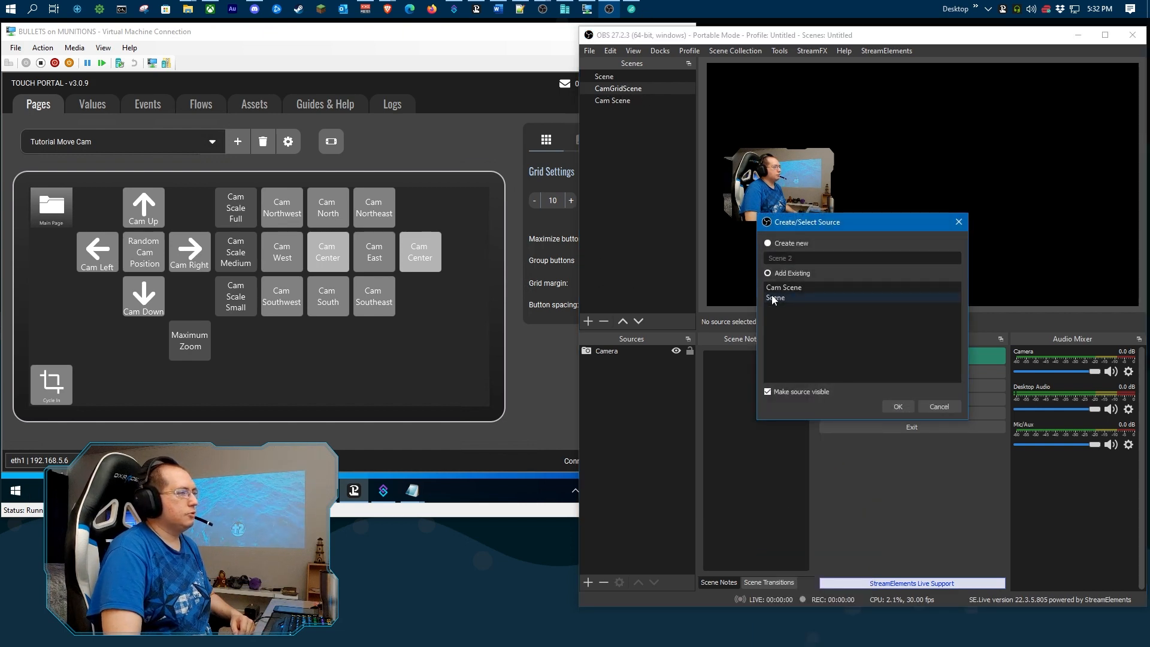
click(787, 290)
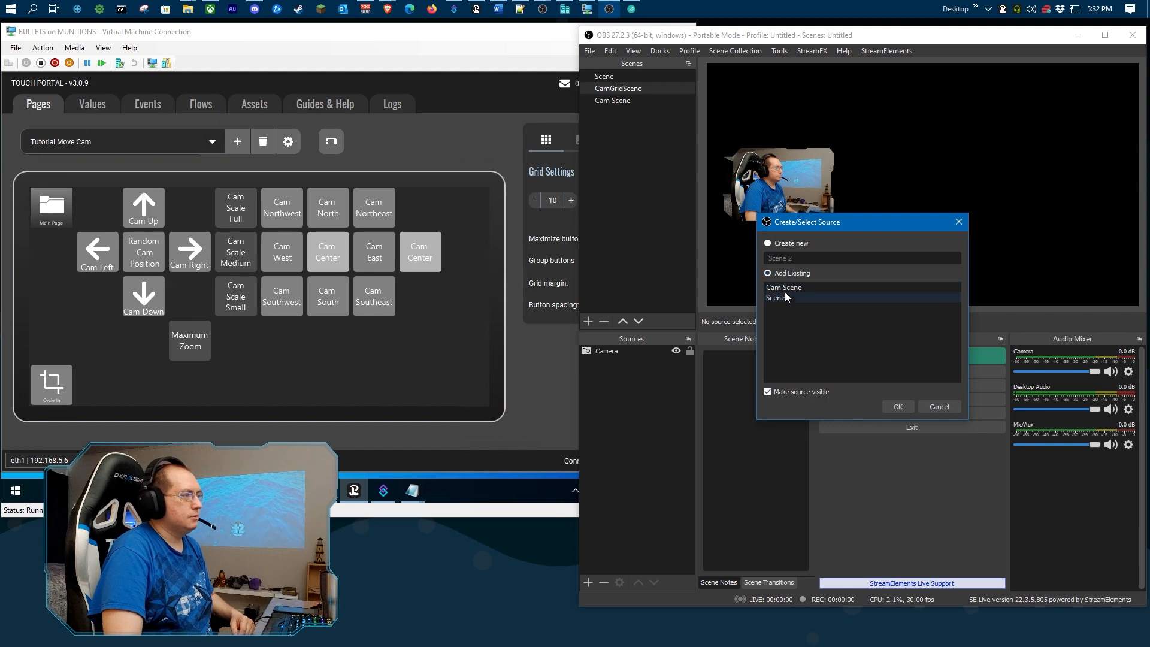
click(899, 408)
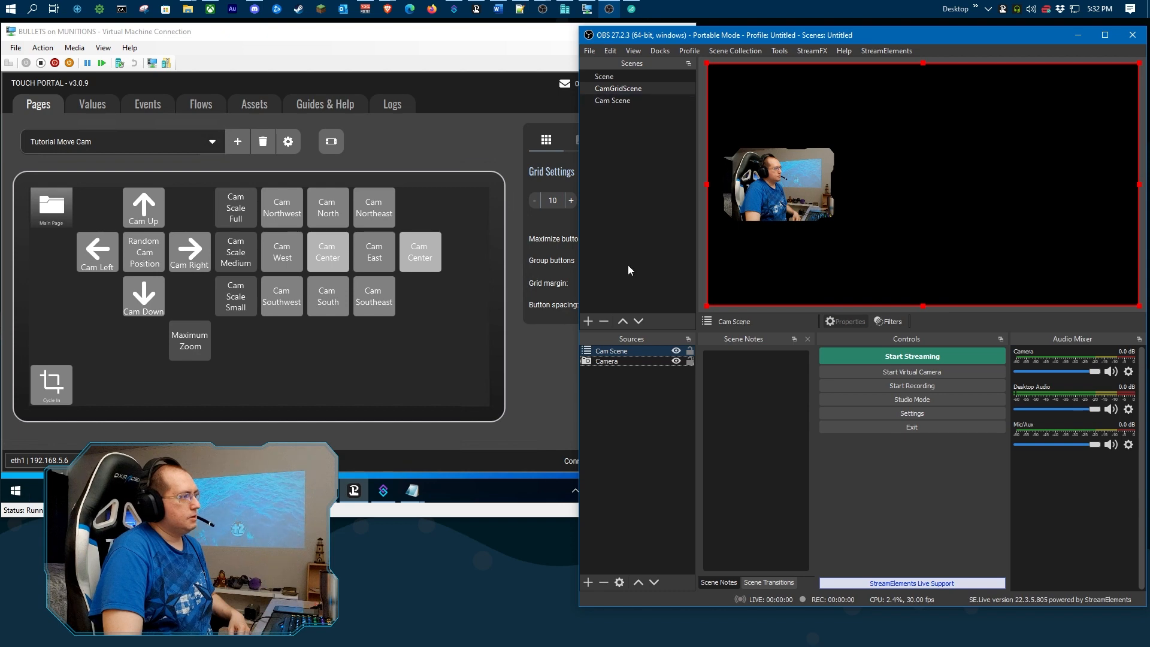
click(677, 361)
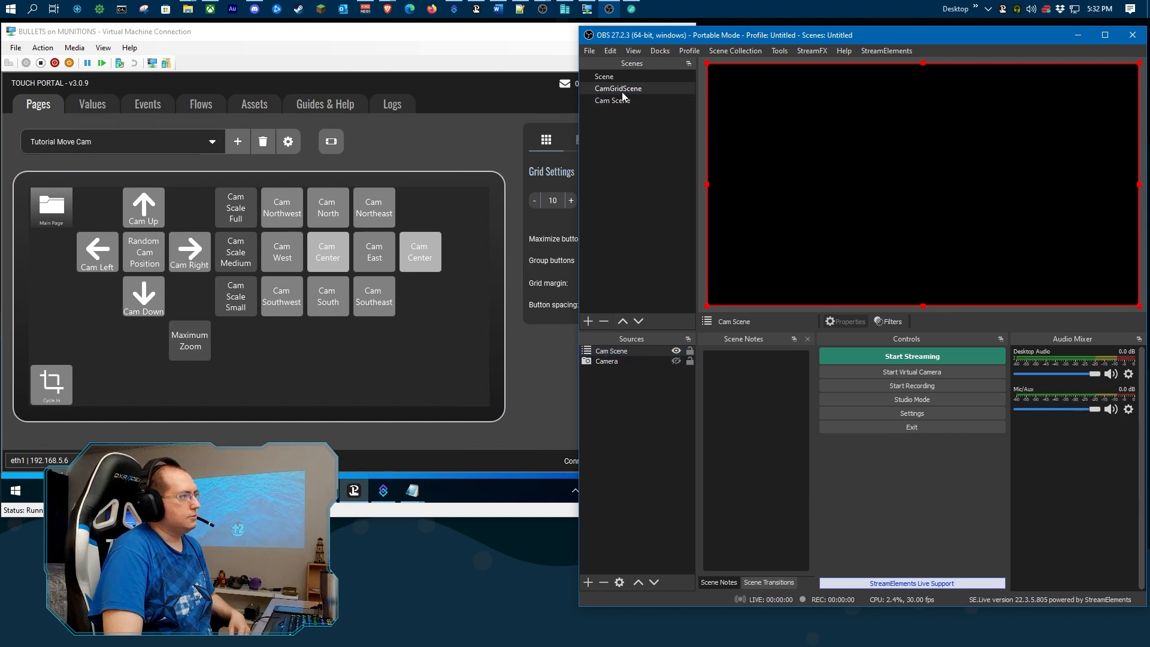
- Add the existing Camera video capture device as a source in Cam Scene
click(614, 102)
right_click(634, 384)
mouse_move(670, 391)
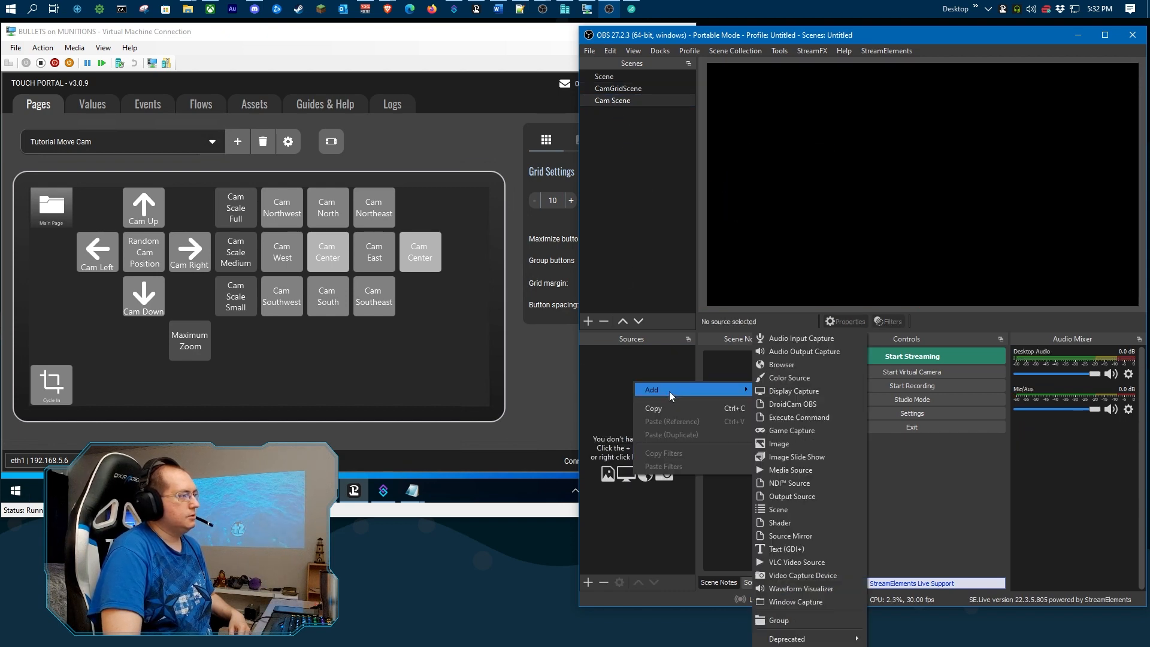
click(796, 576)
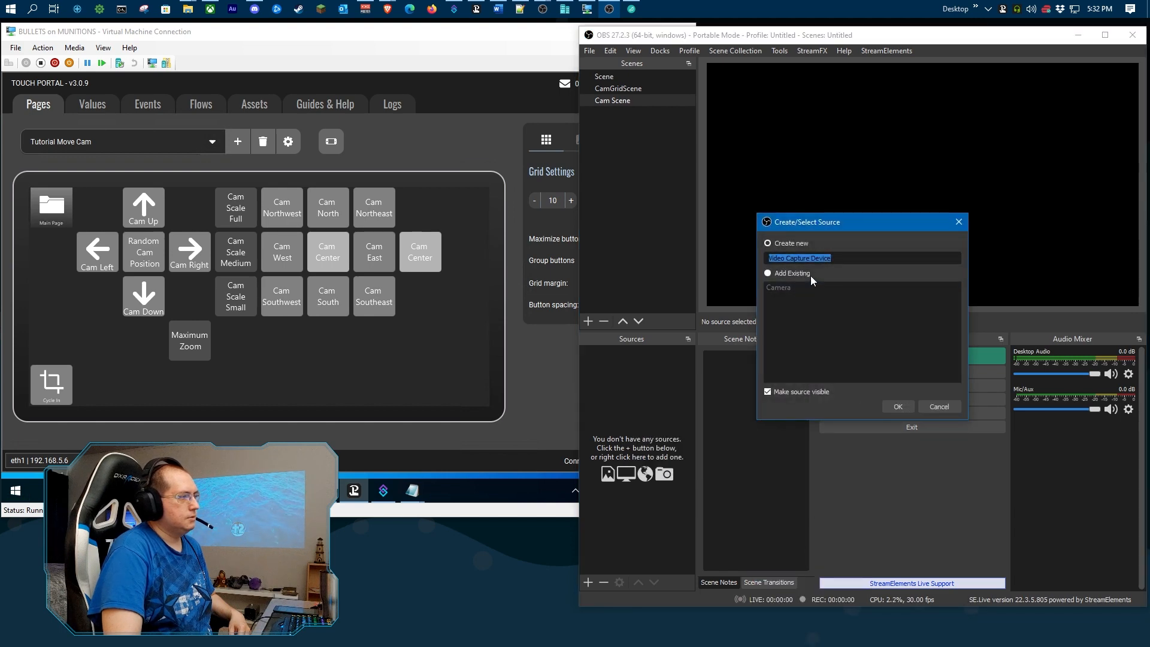
click(893, 407)
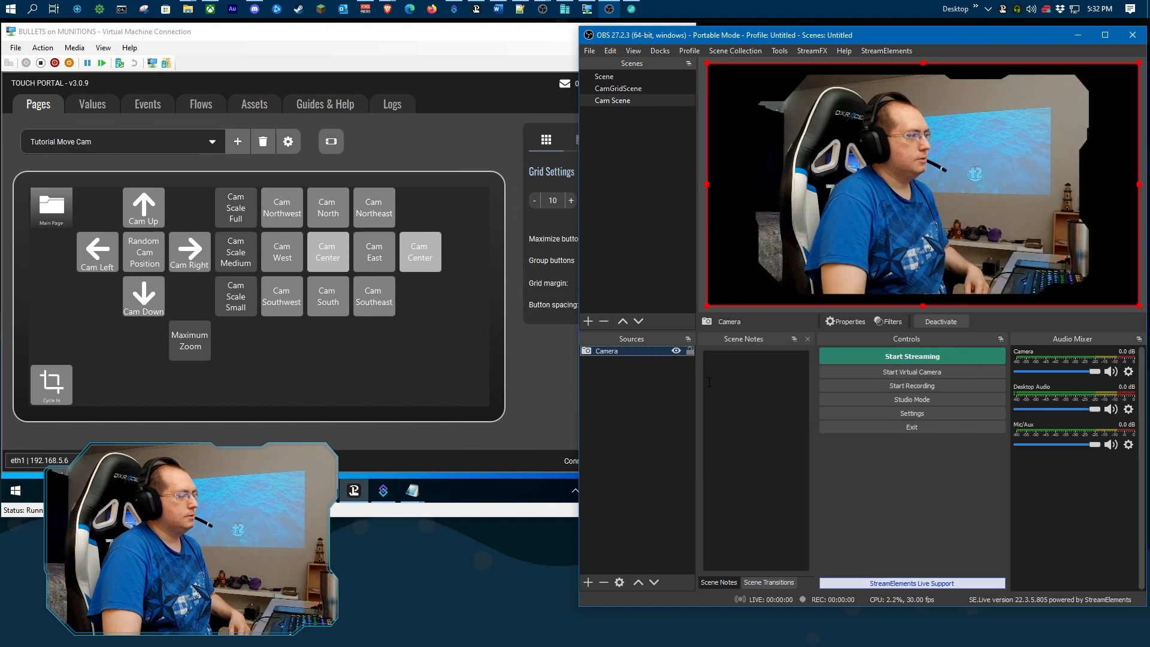
- Open the CamGridScene filters and set the source of the Move Center Full filter to Cam Scene
right_click(621, 88)
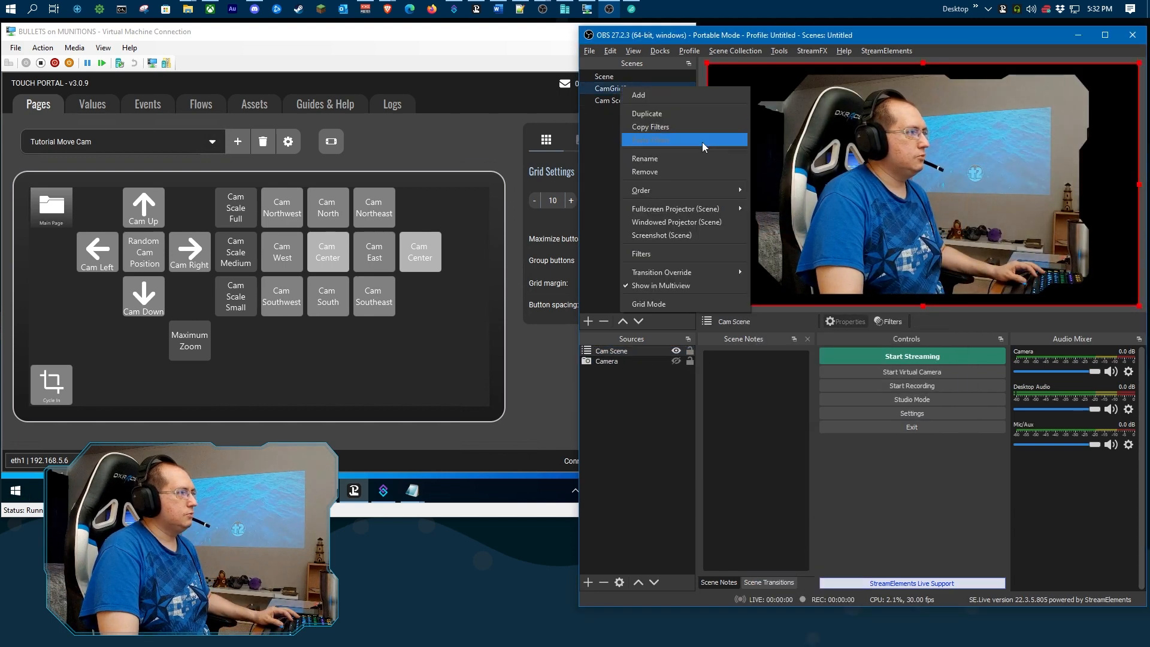
click(663, 253)
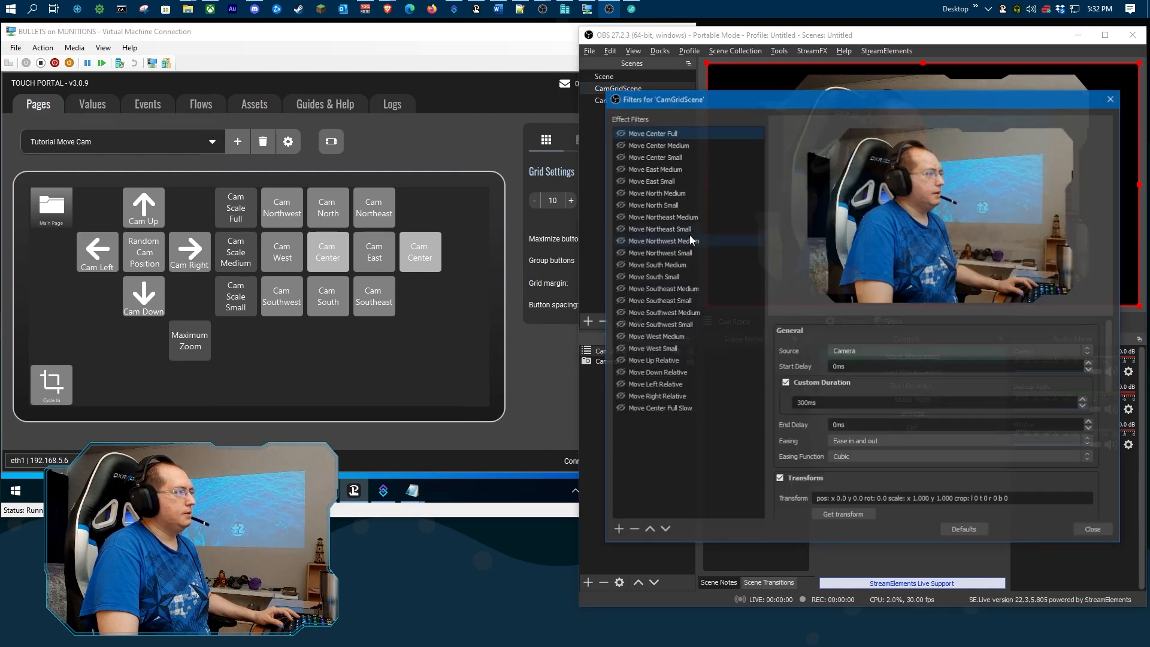
drag(782, 96, 243, 69)
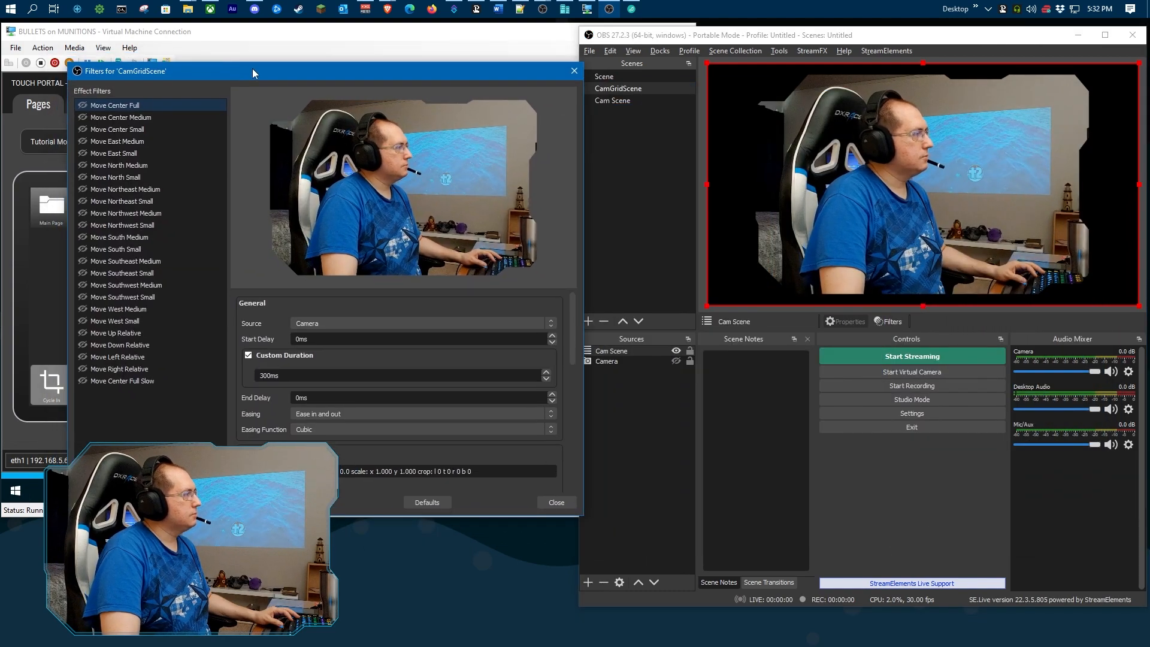
click(347, 322)
click(307, 340)
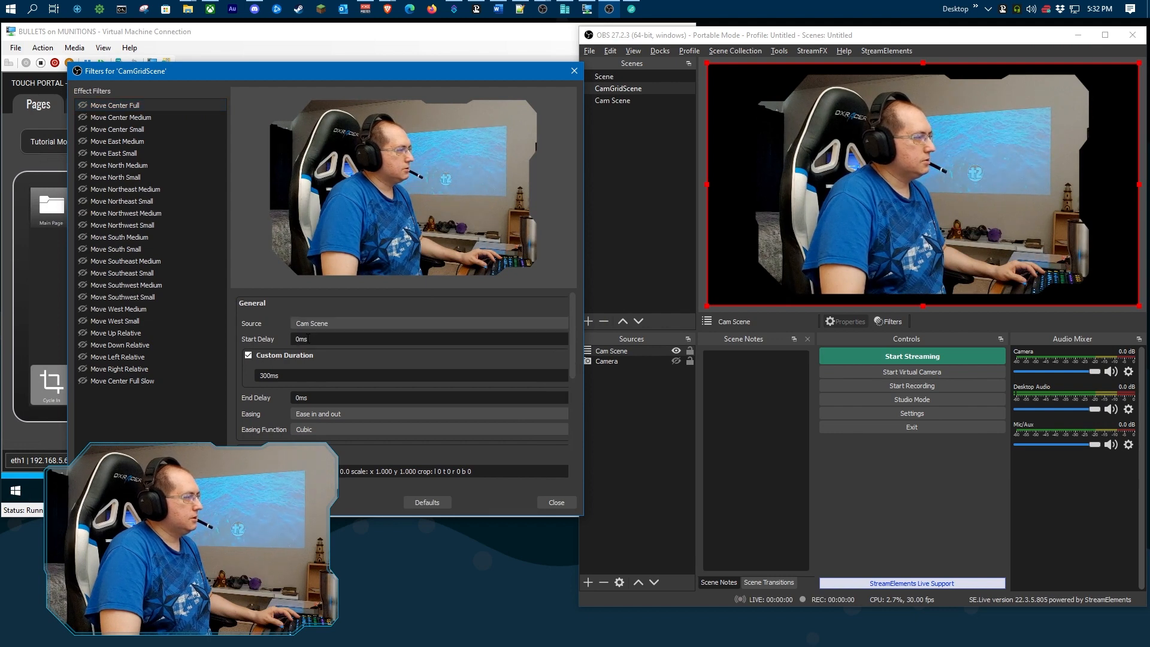
- Set the source of the Move Center Medium filter to Cam Scene and check its transform string
click(125, 118)
click(343, 321)
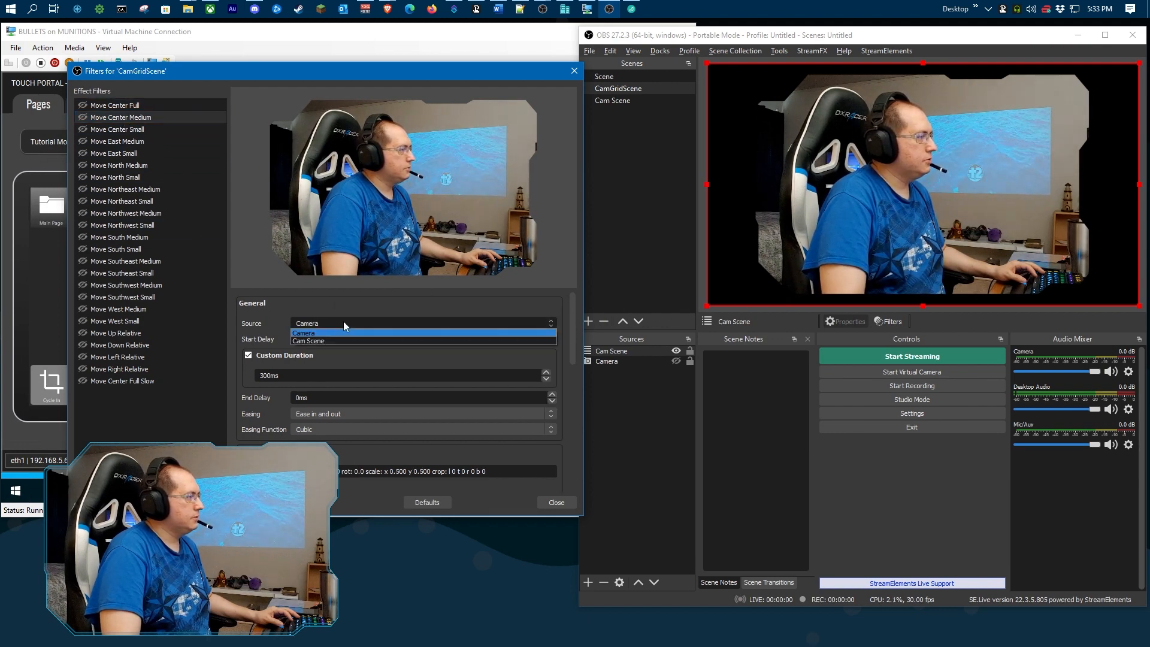
click(313, 340)
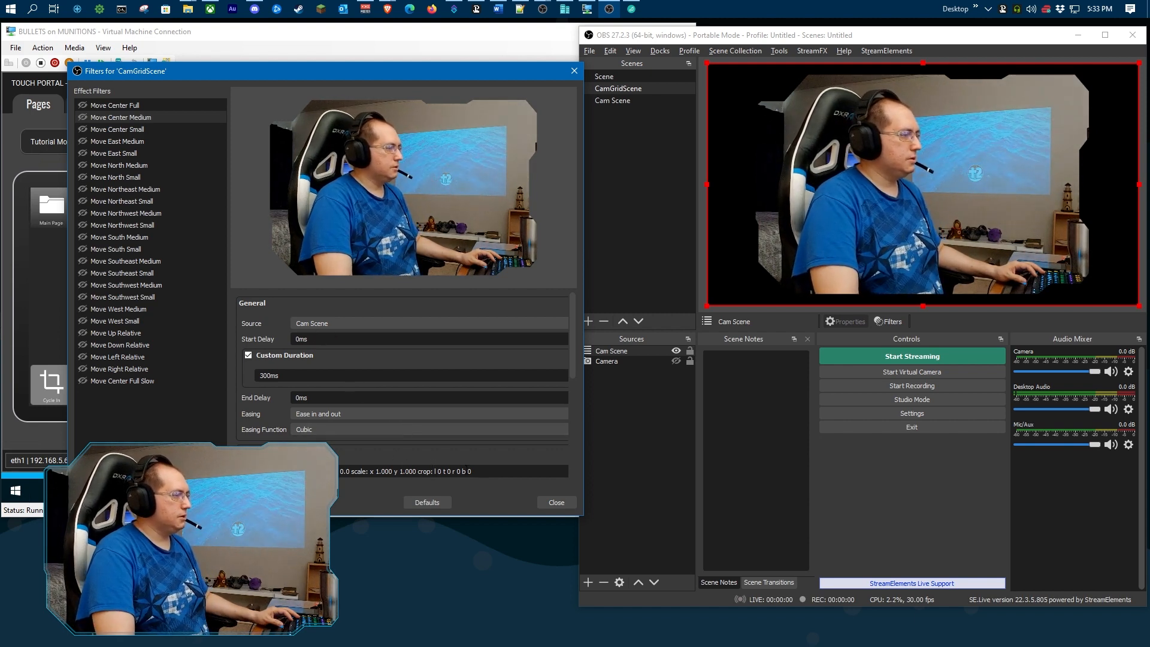
drag(473, 472, 356, 471)
click(450, 472)
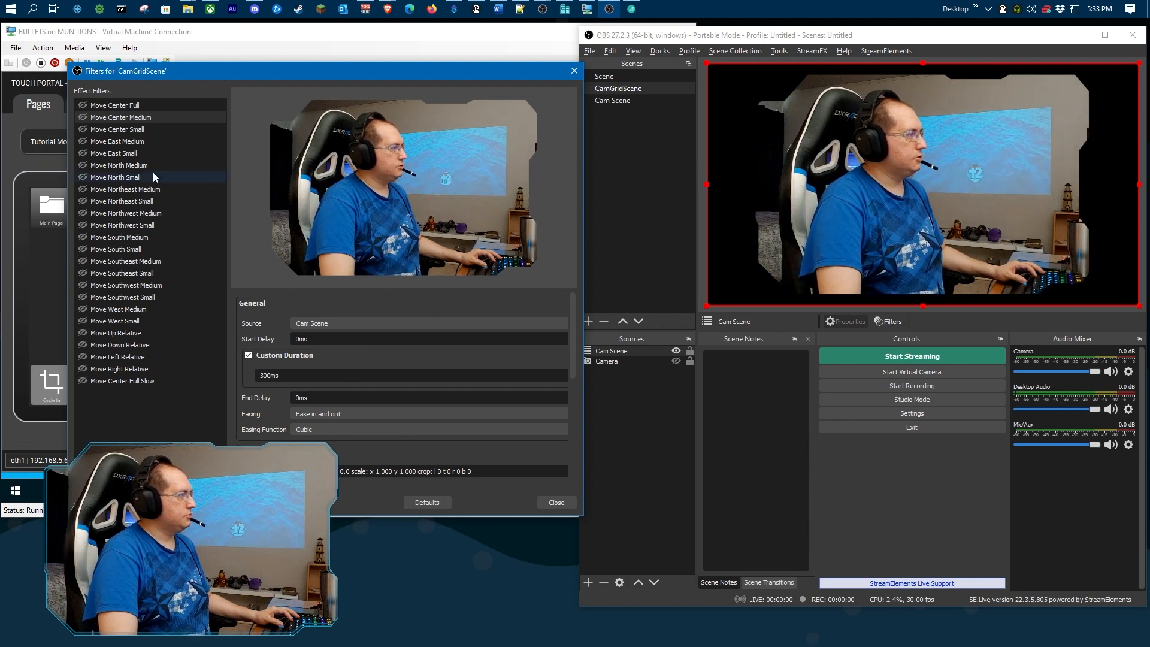
- Set the source of the Move Center Small filter to Cam Scene and close the filters
click(117, 130)
click(318, 327)
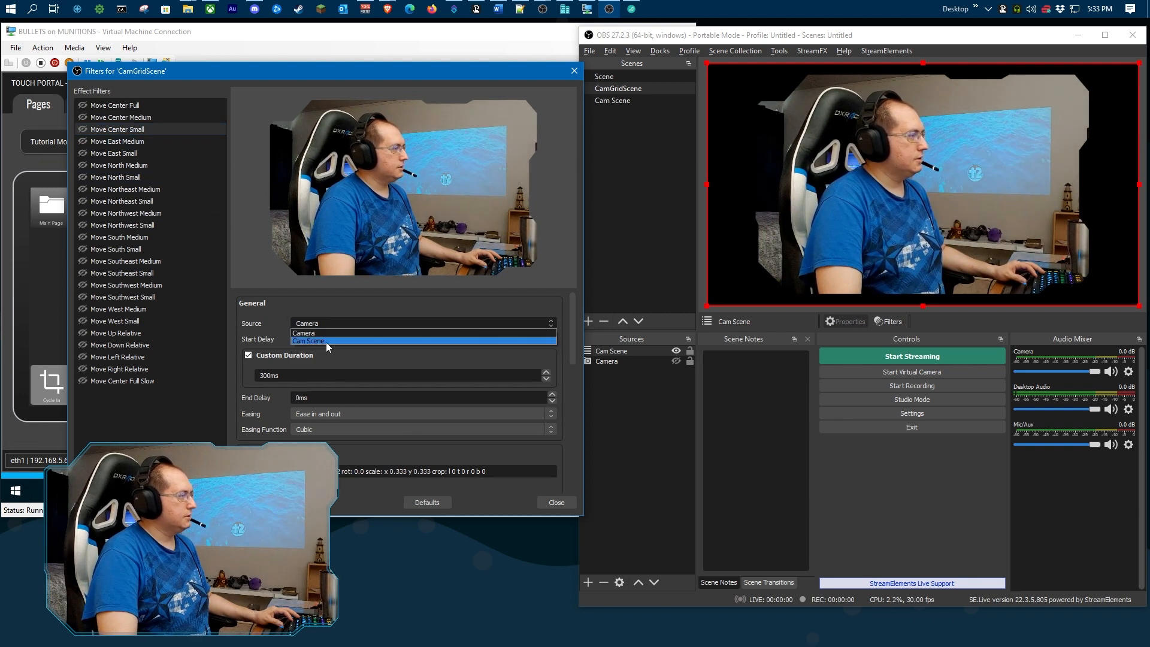
click(305, 341)
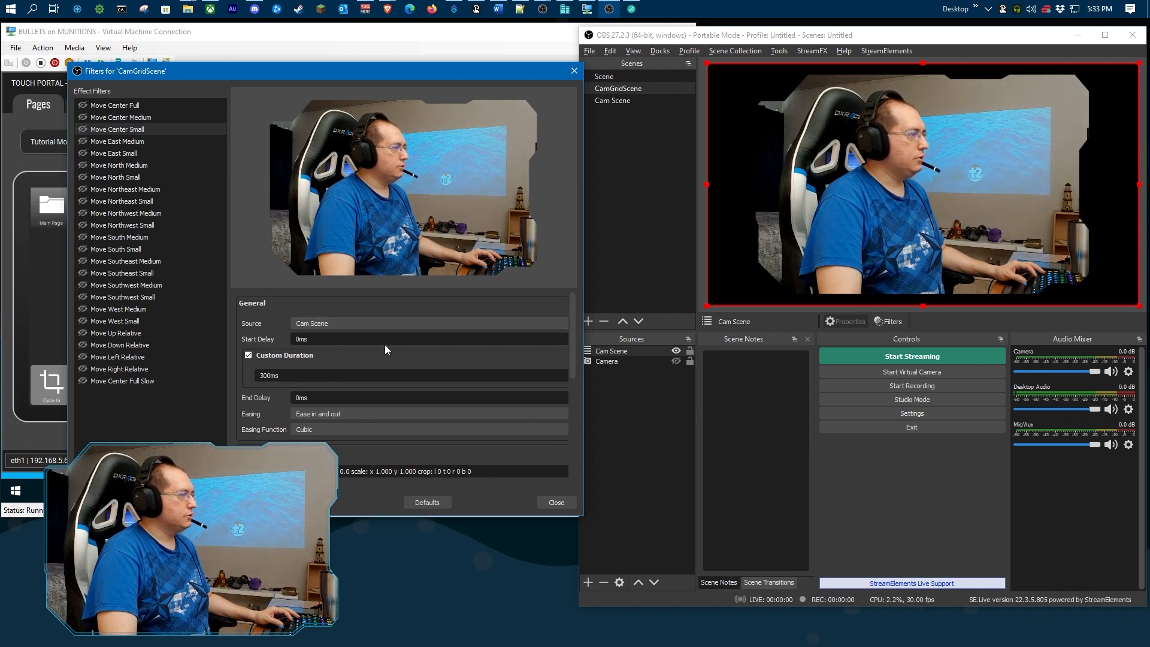
click(328, 318)
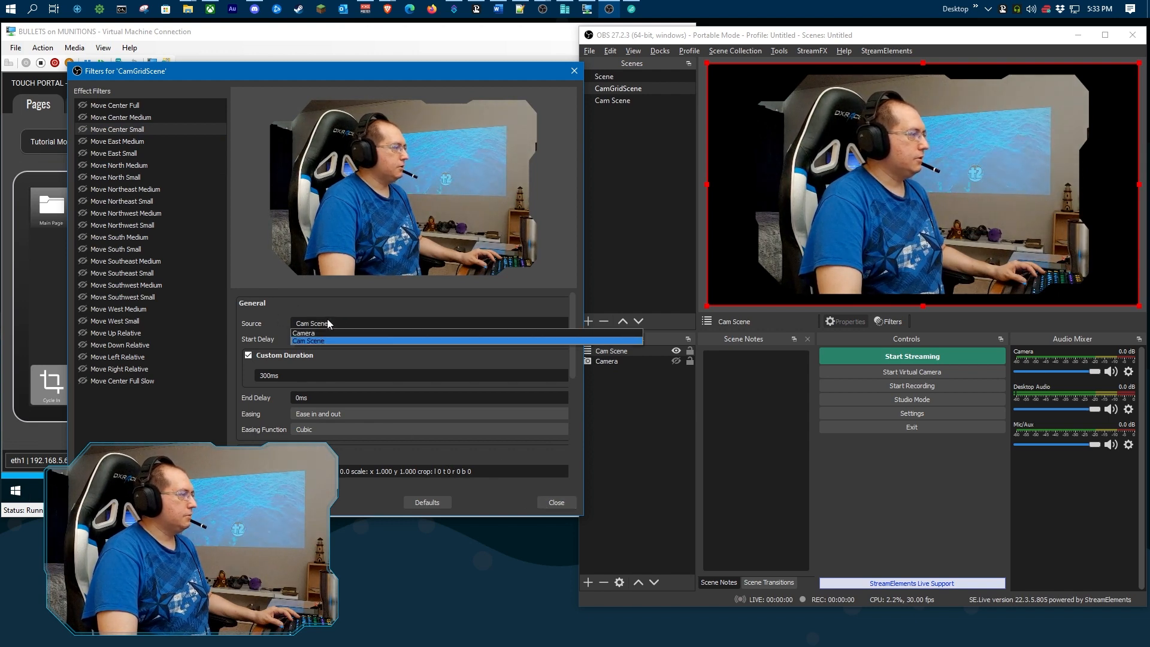
click(328, 319)
click(556, 503)
- Delete the Camera source from CamGridScene
click(602, 361)
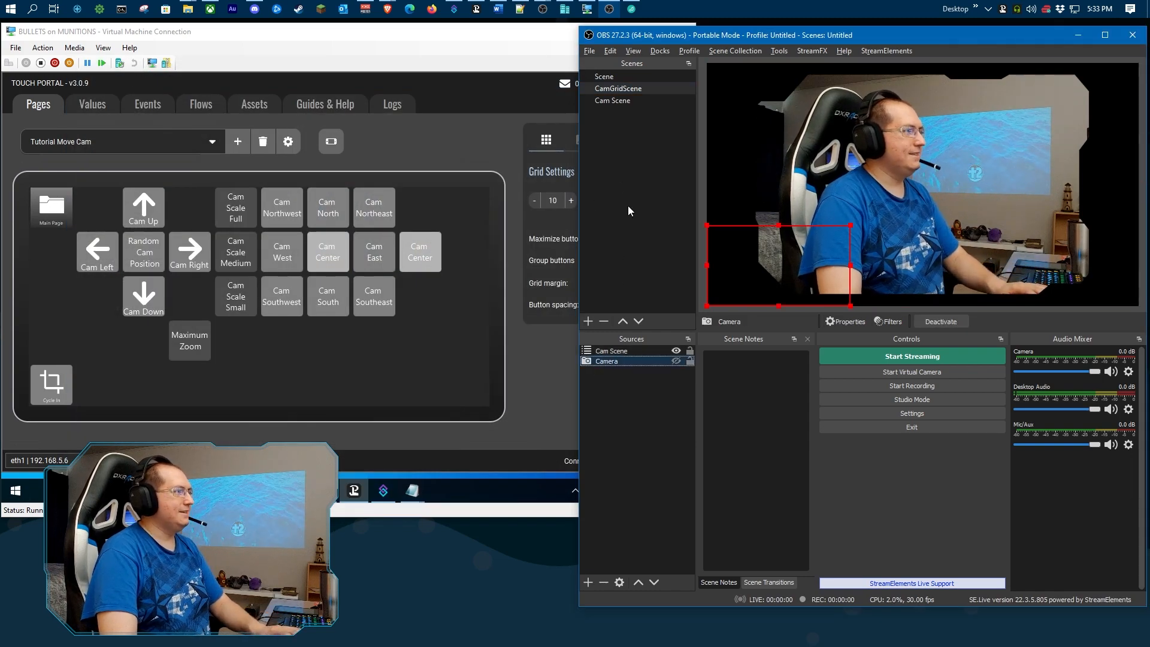
key(Delete)
click(885, 343)
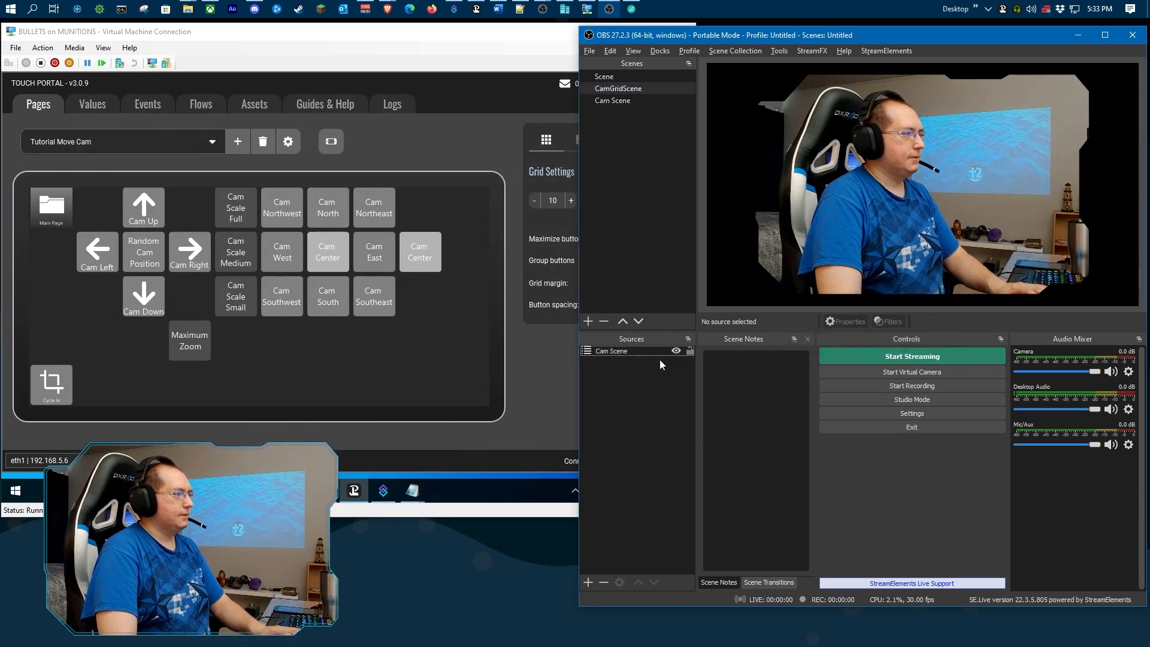
- Reopen the CamGridScene filters and check the source and transform string of the Move Northeast Medium filter
right_click(612, 90)
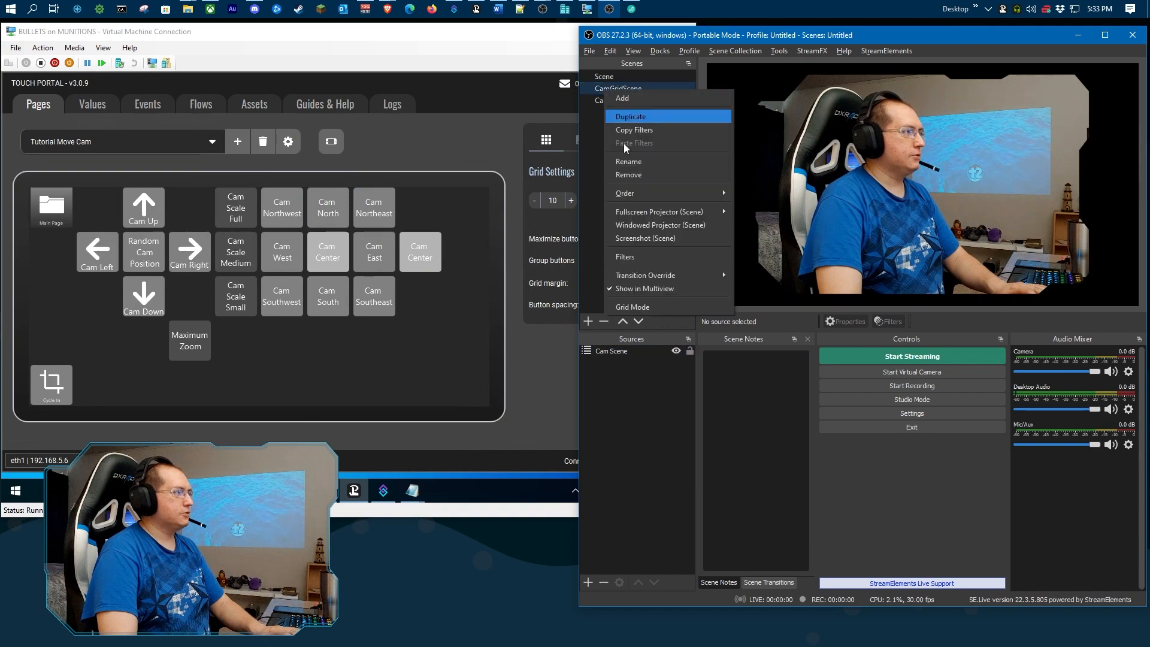
click(649, 254)
drag(698, 91, 258, 112)
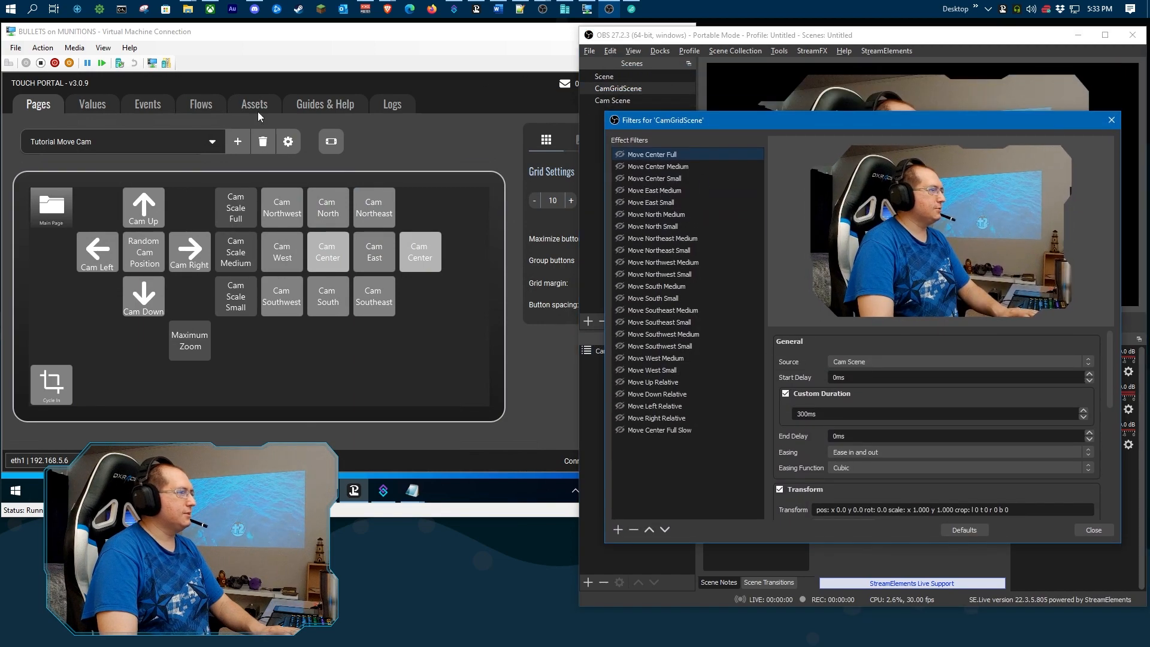
drag(672, 120, 261, 55)
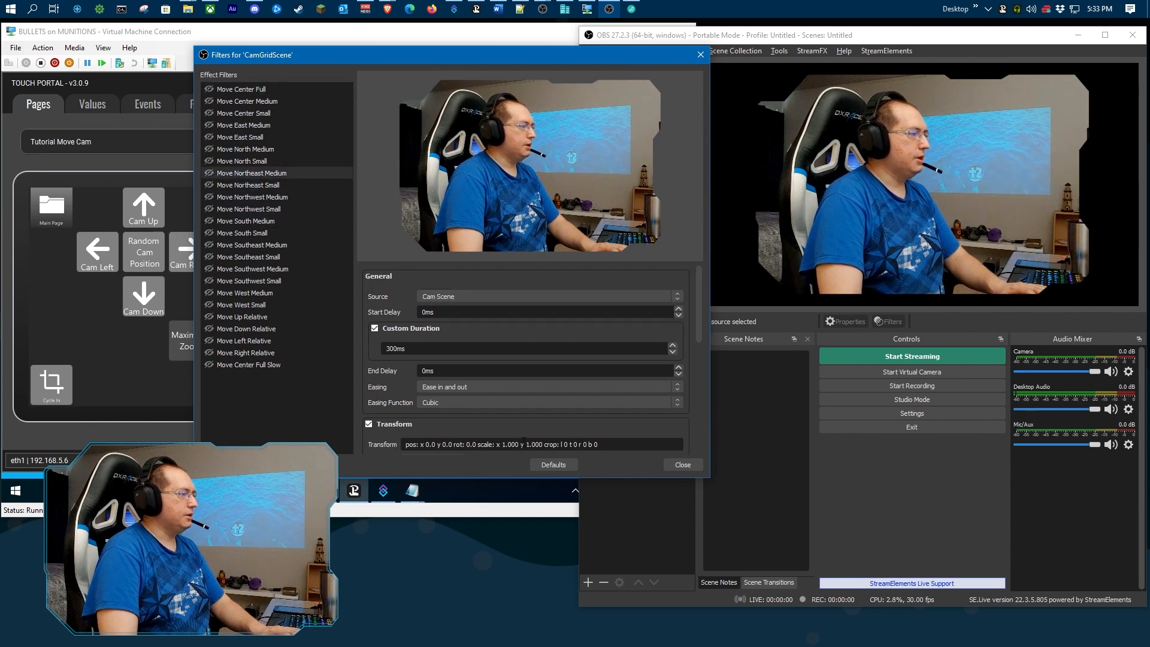
click(599, 444)
drag(517, 64, 933, 52)
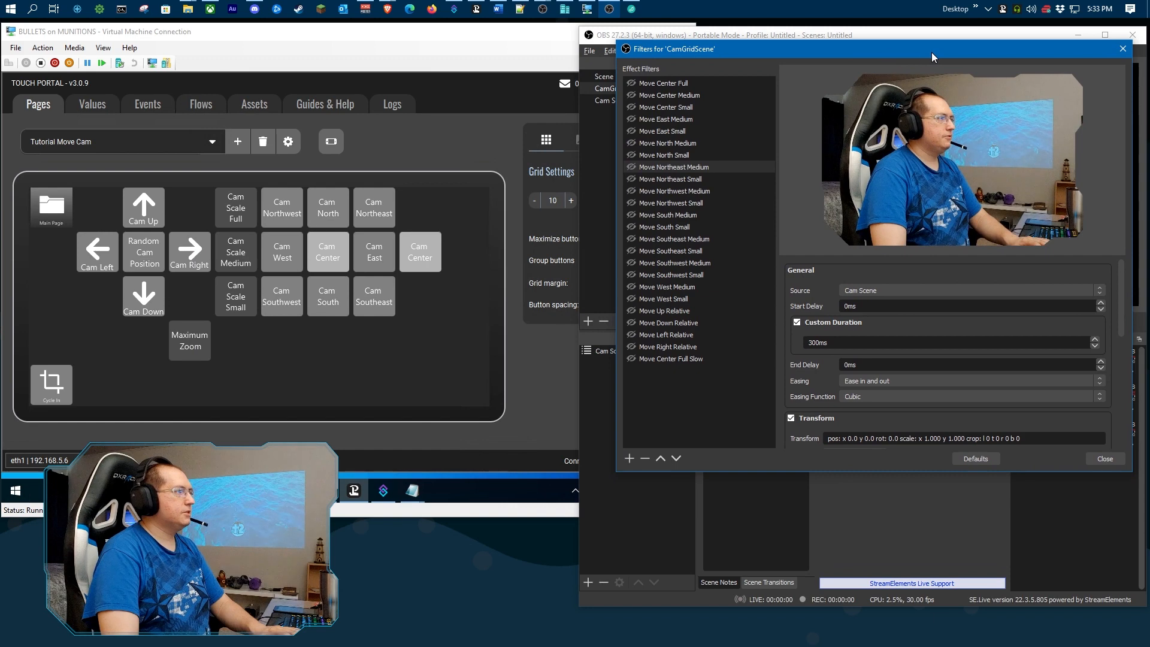
- Open CamGridScene Filter Transform Values.csv from the Camera Pos Tutorial folder in Excel and auto-fit its columns to read the transform strings
click(188, 9)
click(190, 60)
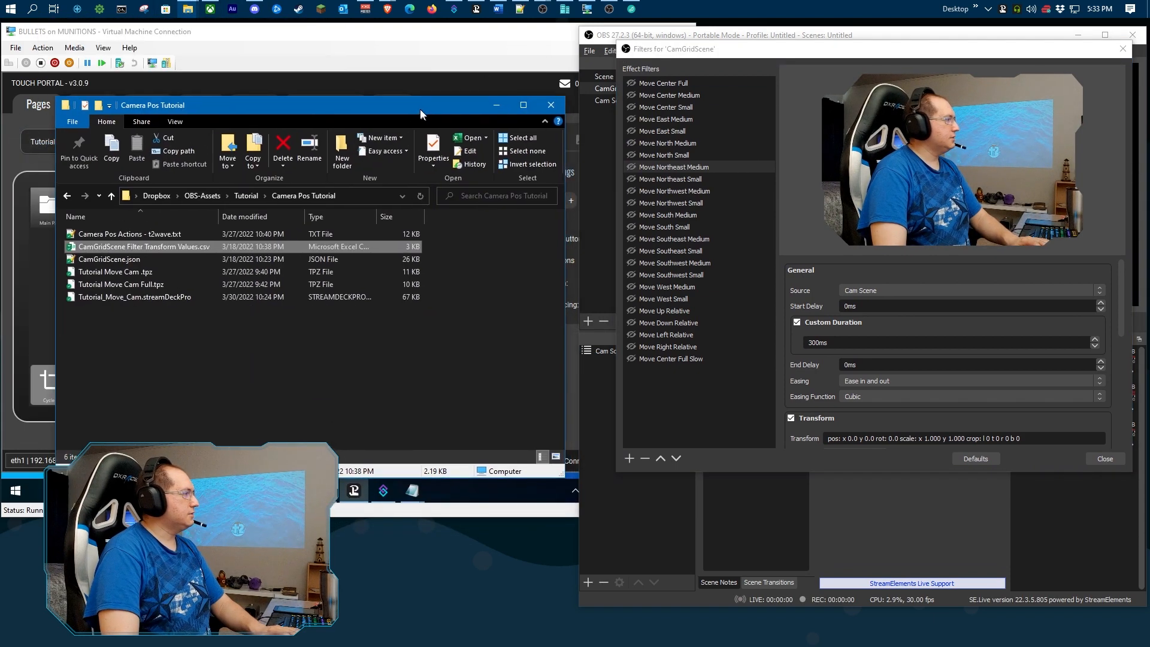
double_click(156, 247)
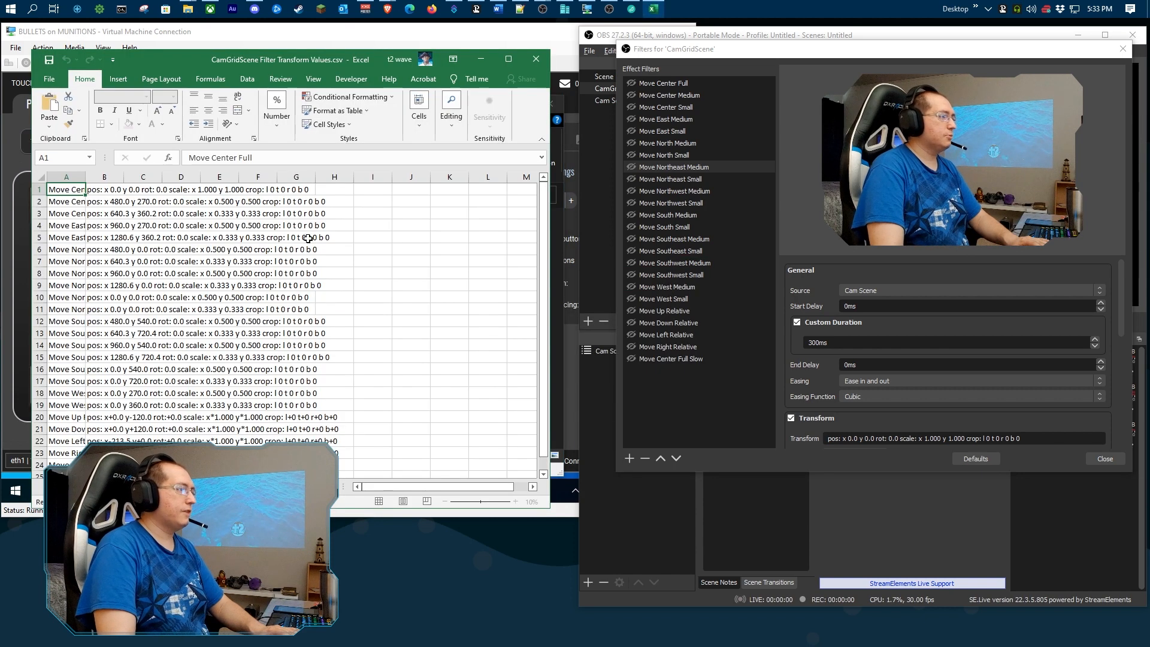
click(40, 179)
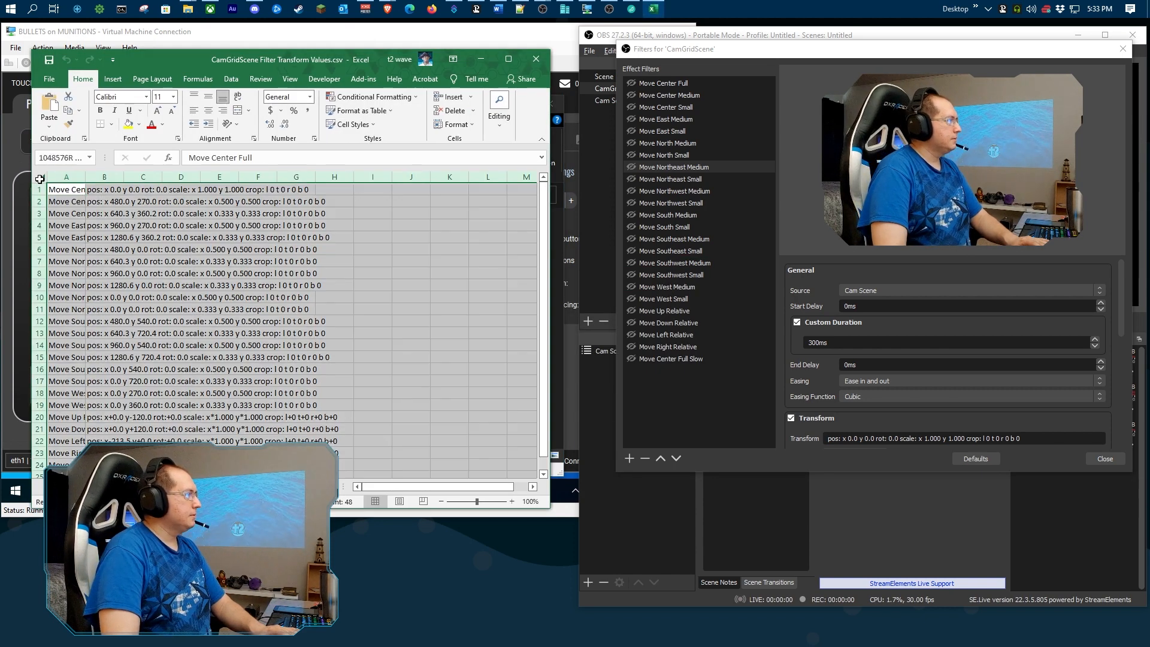
double_click(85, 177)
click(118, 191)
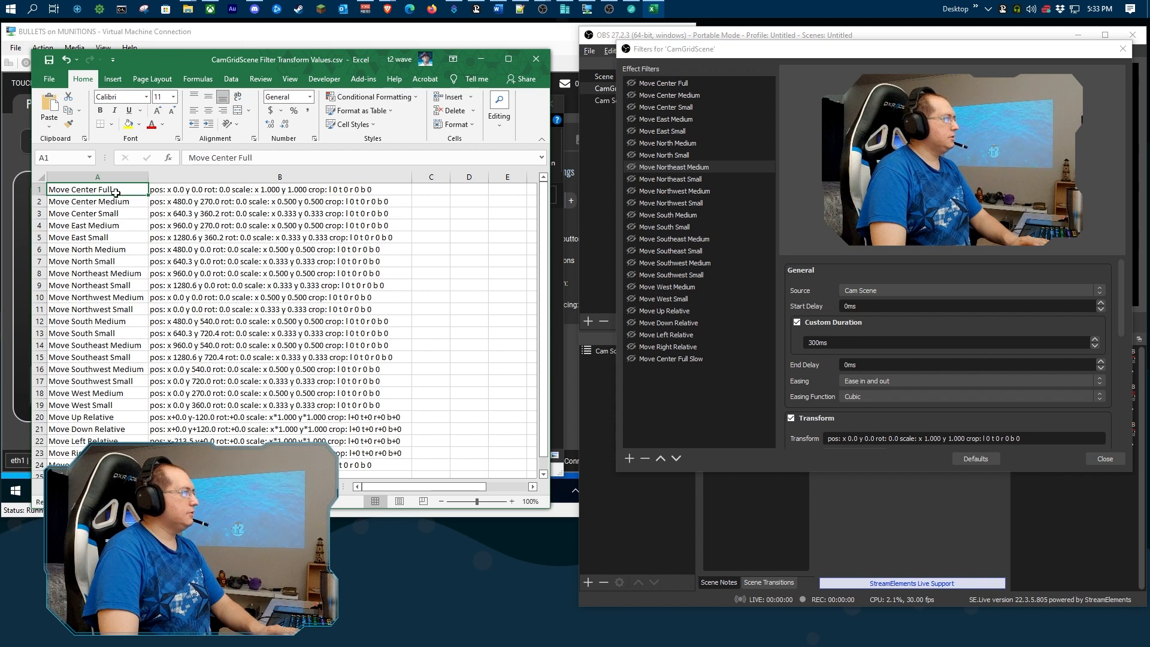
click(185, 192)
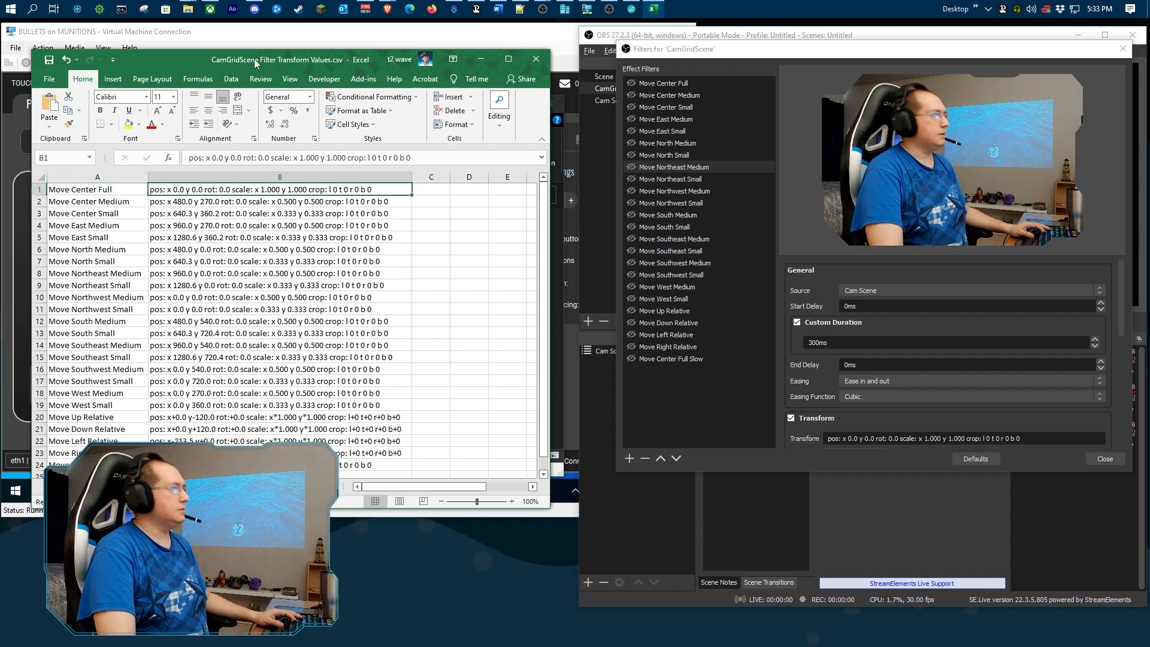
- Copy the Move Center Medium transform string (x 480.0 y 270.0, scale 0.500) from the CSV into that filter's transform in CamGridScene
drag(255, 64, 269, 40)
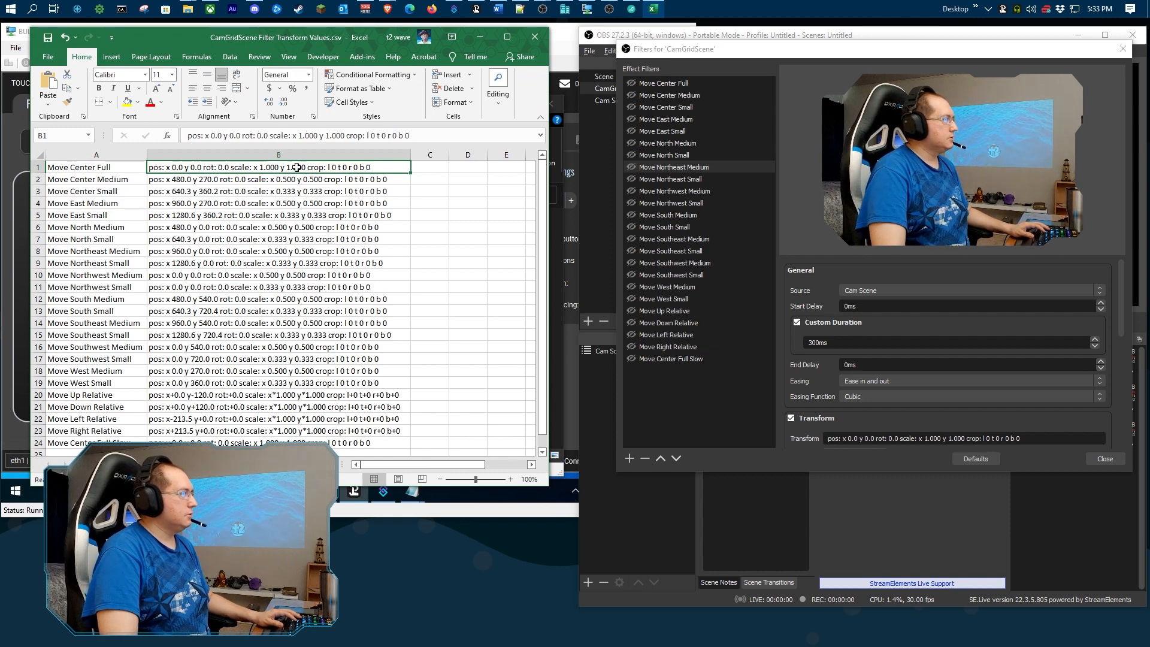
click(653, 83)
click(656, 94)
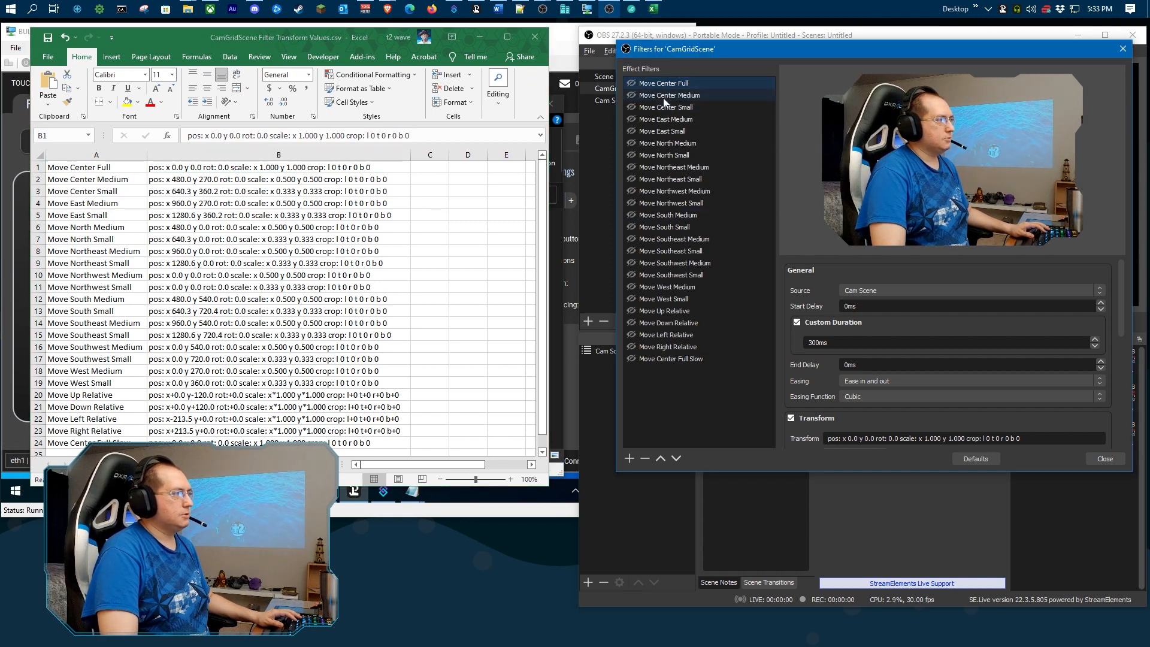
click(345, 182)
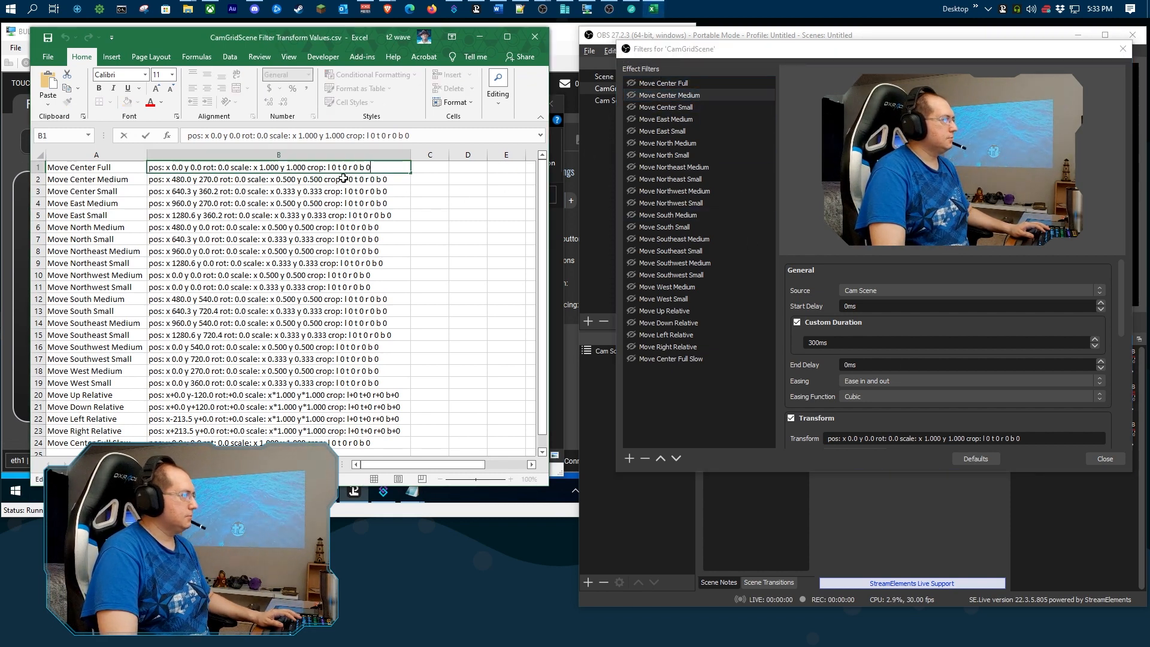
double_click(344, 180)
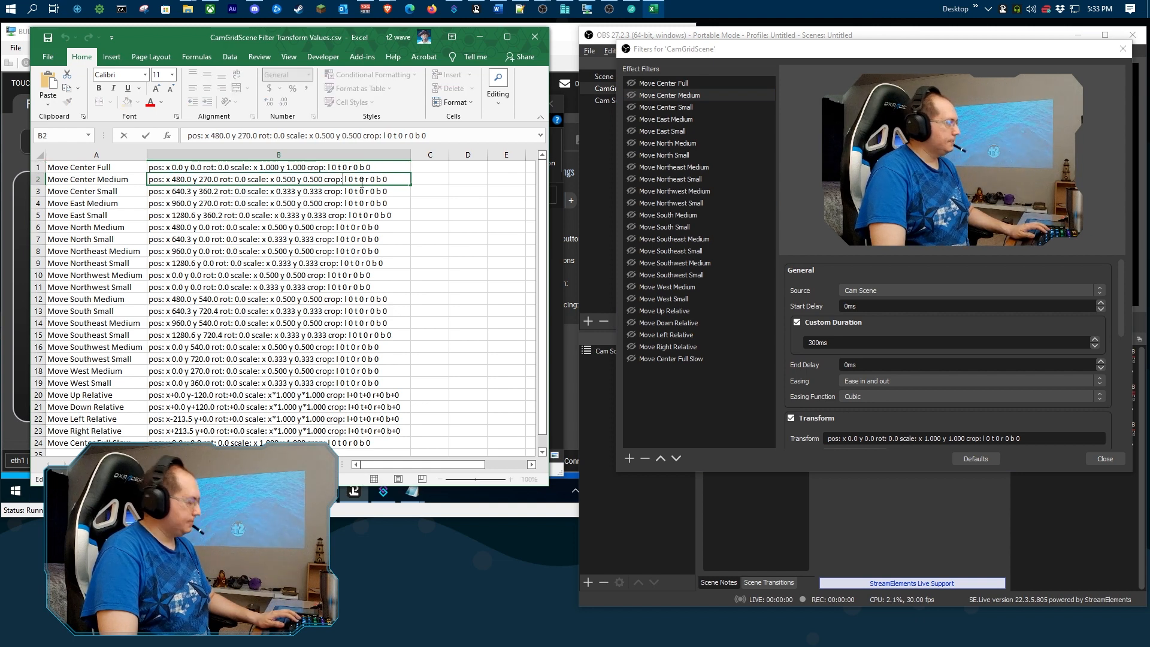
double_click(362, 182)
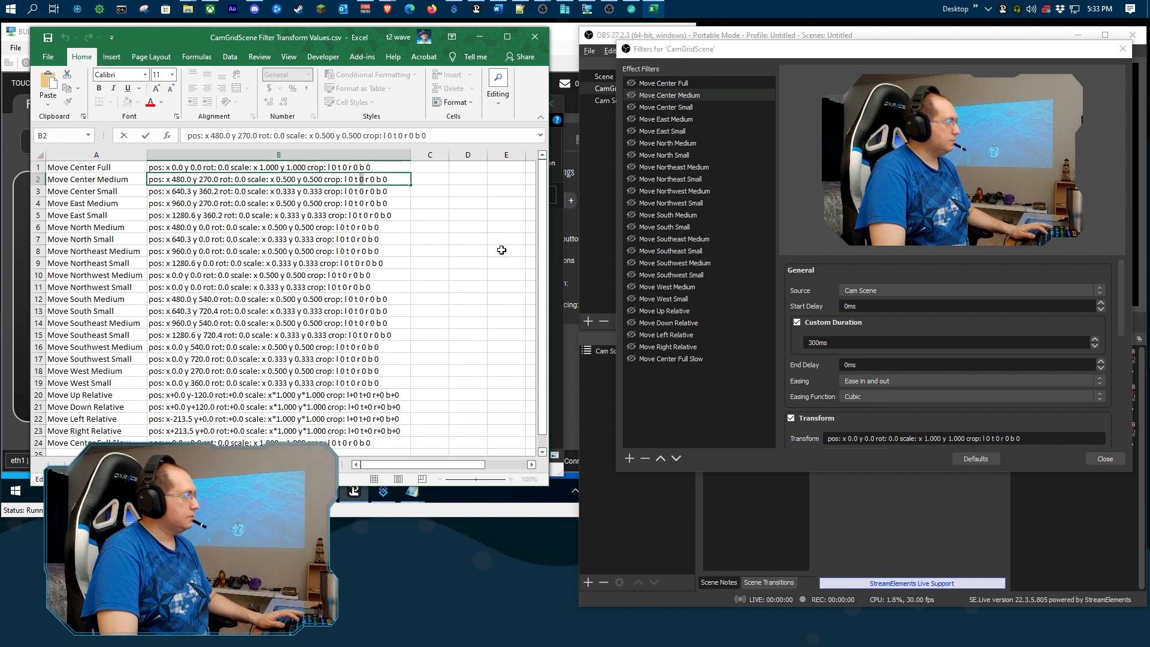
click(378, 194)
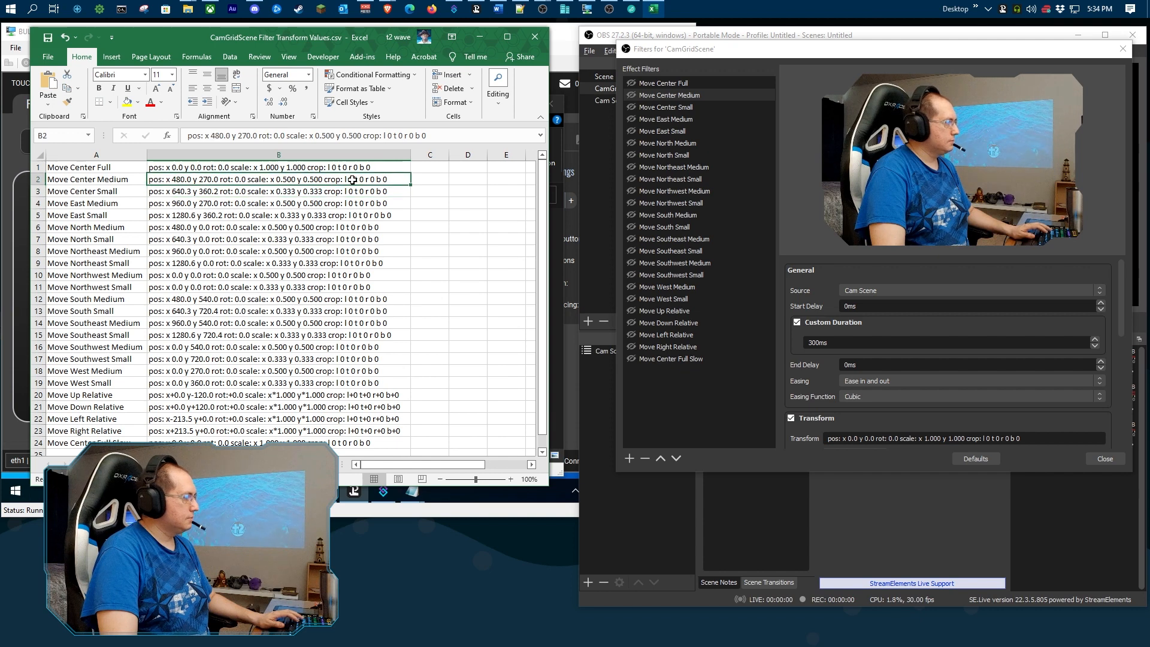
click(872, 438)
key(ctrl+a)
text(pos: x 480.0 y 270.0 rot: 0.0 scale: x 0.500 y 0.500 crop: l 0 t 0 r 0 b 0)
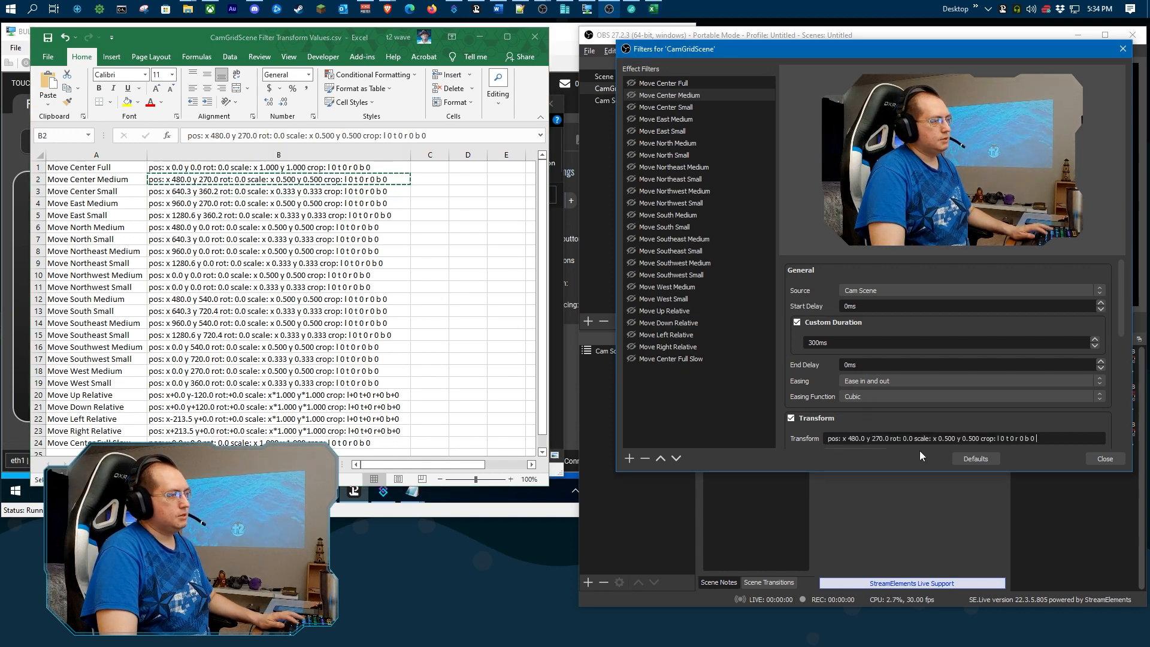
- Trigger the Move Center Full and Move Center Medium filters in turn to test the camera's size change
click(630, 84)
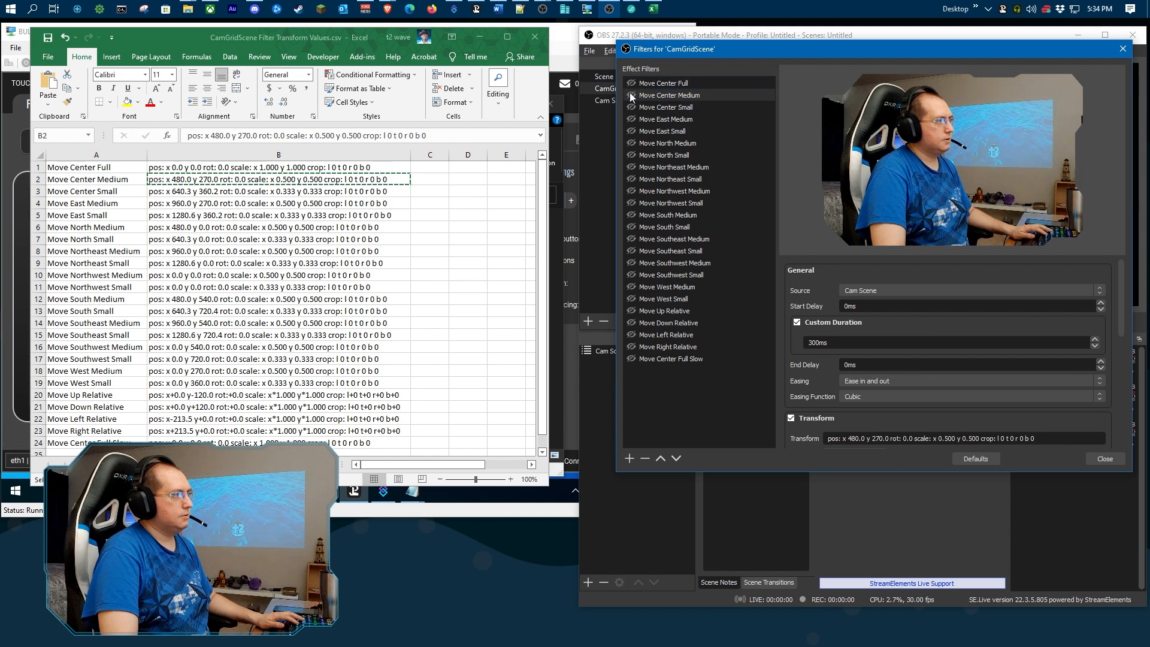
click(631, 84)
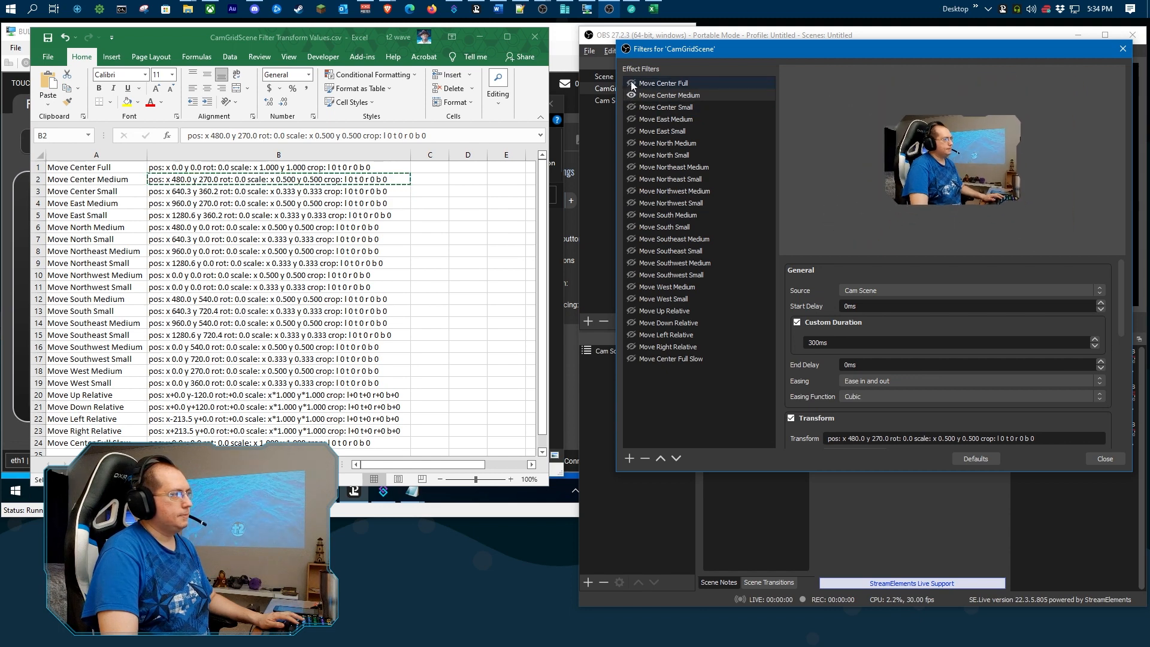
click(633, 82)
click(632, 95)
- Replace the Move Center Small filter's transform with its CSV string: x 640.3 y 360.2, scale 0.333
click(645, 108)
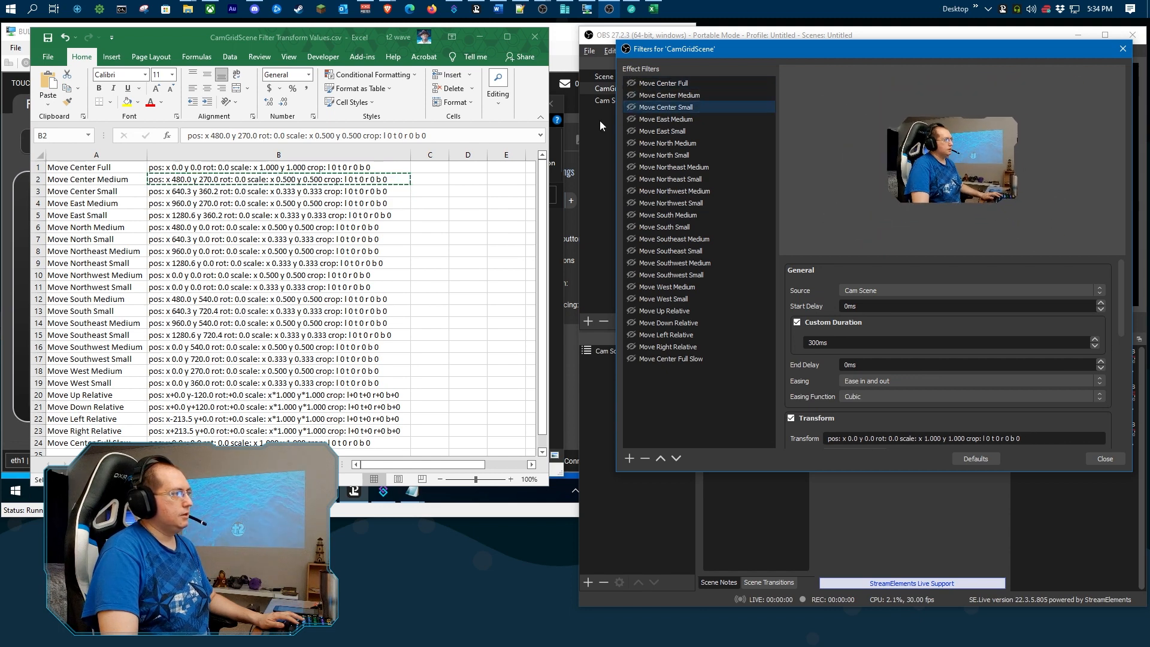
click(289, 188)
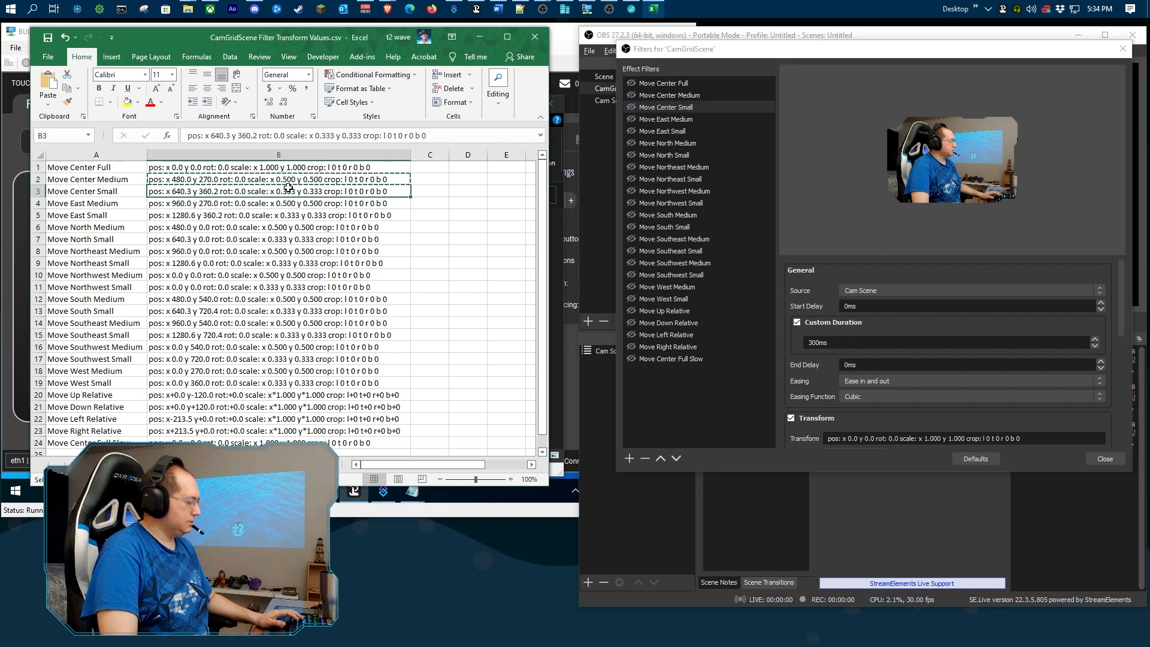
click(861, 438)
text(pos: x 640.3 y 360.2 rot: 0.0 scale: x 0.333 y 0.333 crop: l 0 t 0 r 0 b 0)
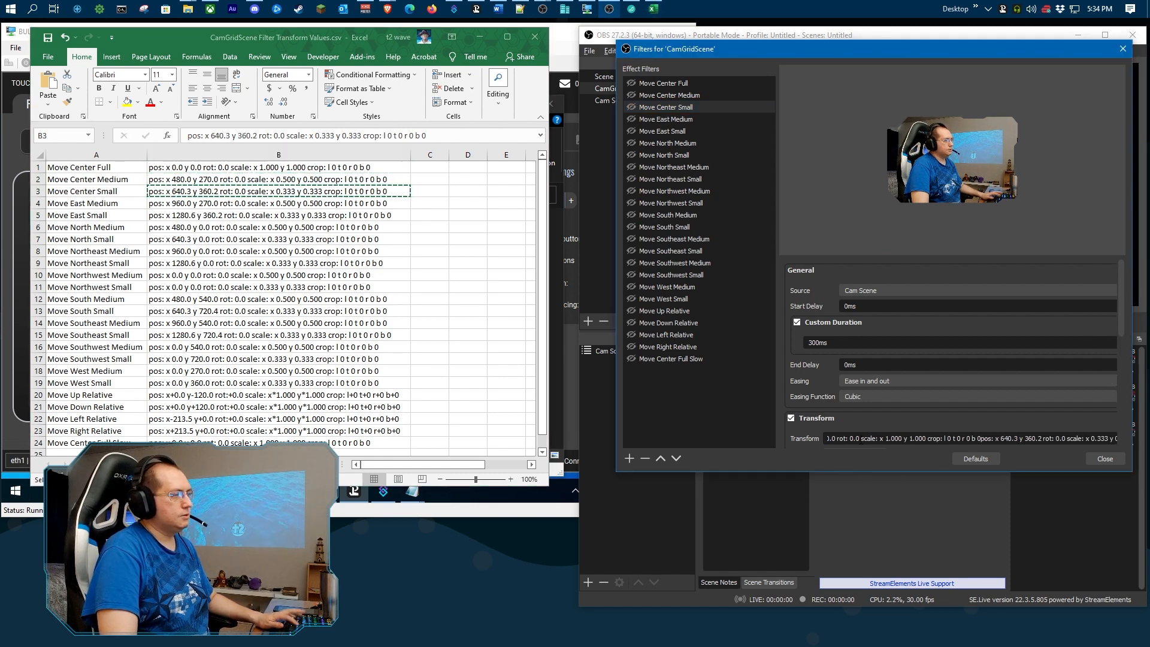
key(ctrl+a)
text(pos: x 640.3 y 360.2 rot: 0.0 scale: x 0.333 y 0.333 crop: l 0 t 0 r 0 b 0)
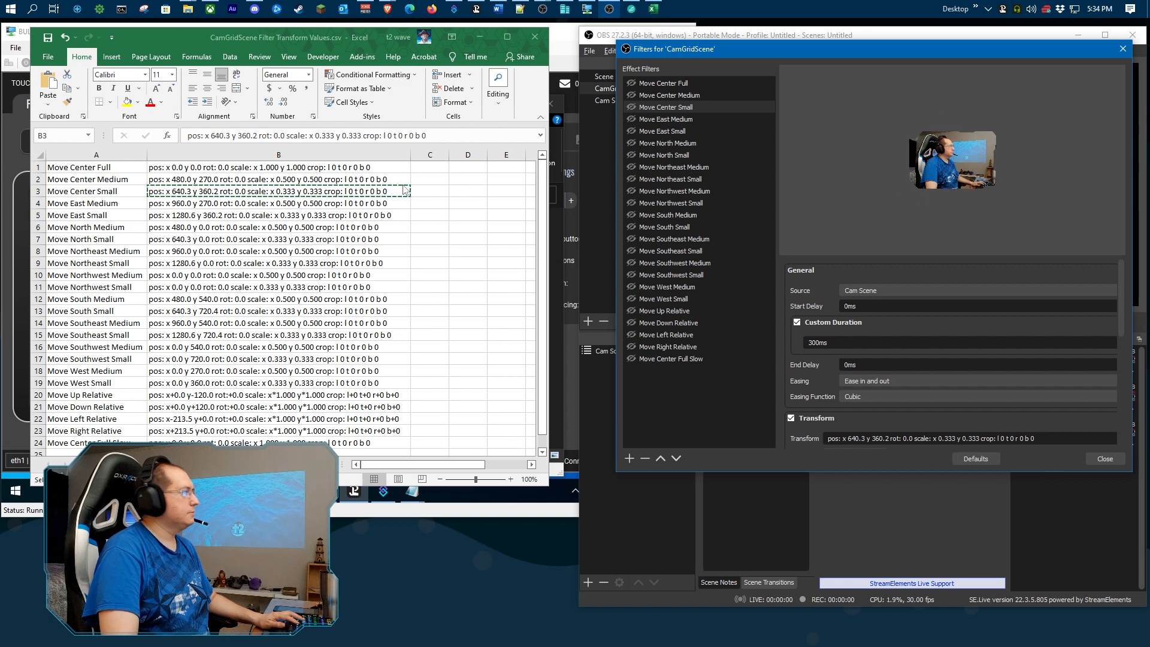
- Copy the CSV transform strings for Move East Medium, East Small, North Medium and North Small into their matching filters
click(377, 203)
click(666, 119)
click(371, 215)
click(662, 132)
click(365, 227)
click(667, 143)
click(664, 155)
- Copy the CSV transform strings for Move Northeast Medium, Northeast Small, Northwest Medium and Northwest Small into their matching filters
click(347, 252)
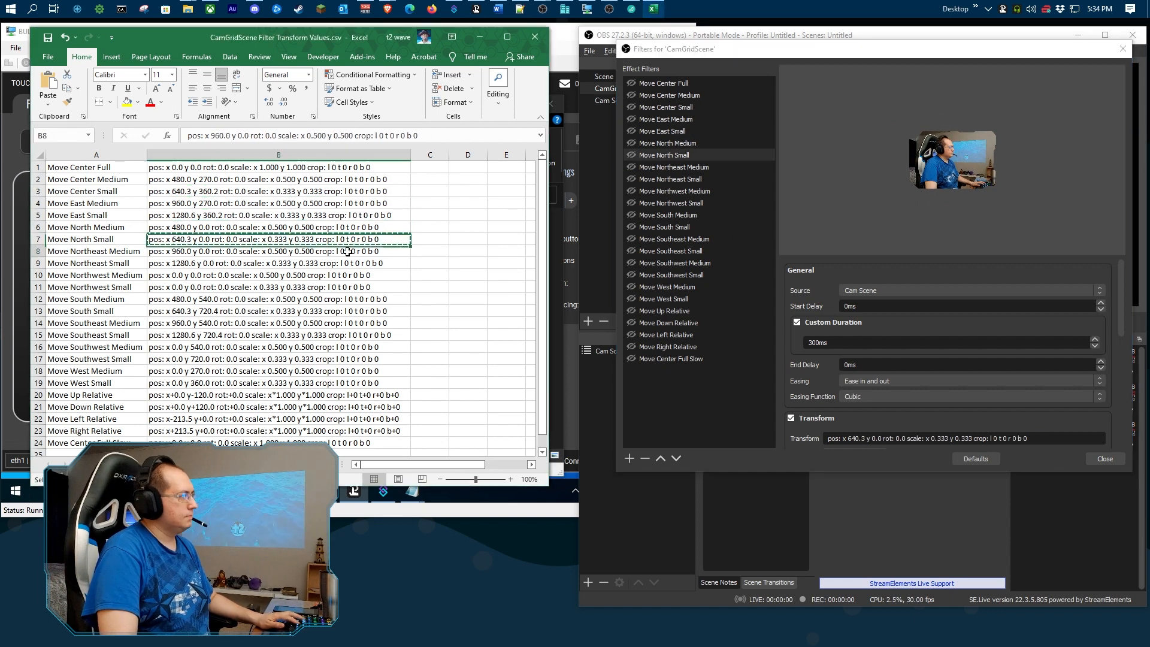
click(673, 167)
click(350, 264)
click(671, 180)
click(351, 276)
click(674, 192)
click(354, 288)
click(672, 203)
- Copy the CSV transform strings for the South Medium and Small, Southeast Medium and Small, and Southwest Medium filters into their matching filters
click(354, 299)
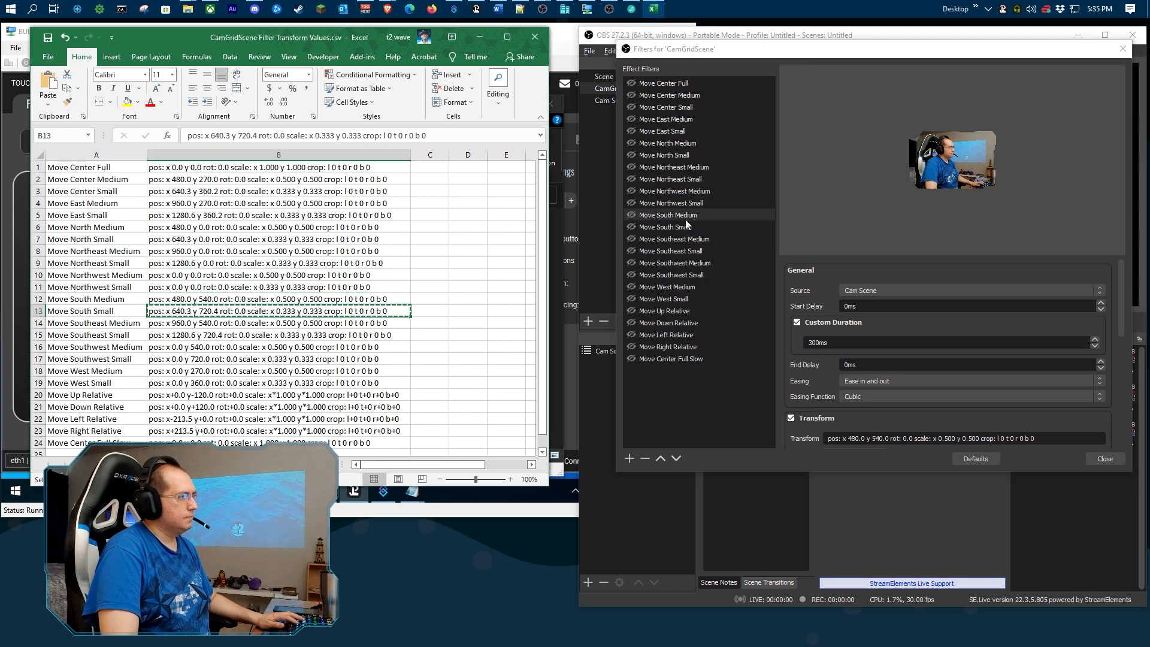
click(677, 227)
click(347, 324)
click(675, 240)
click(346, 336)
click(672, 251)
click(341, 348)
click(674, 263)
- Copy the CSV transform strings for Move Southwest Small, West Medium and West Small into their matching filters
click(335, 359)
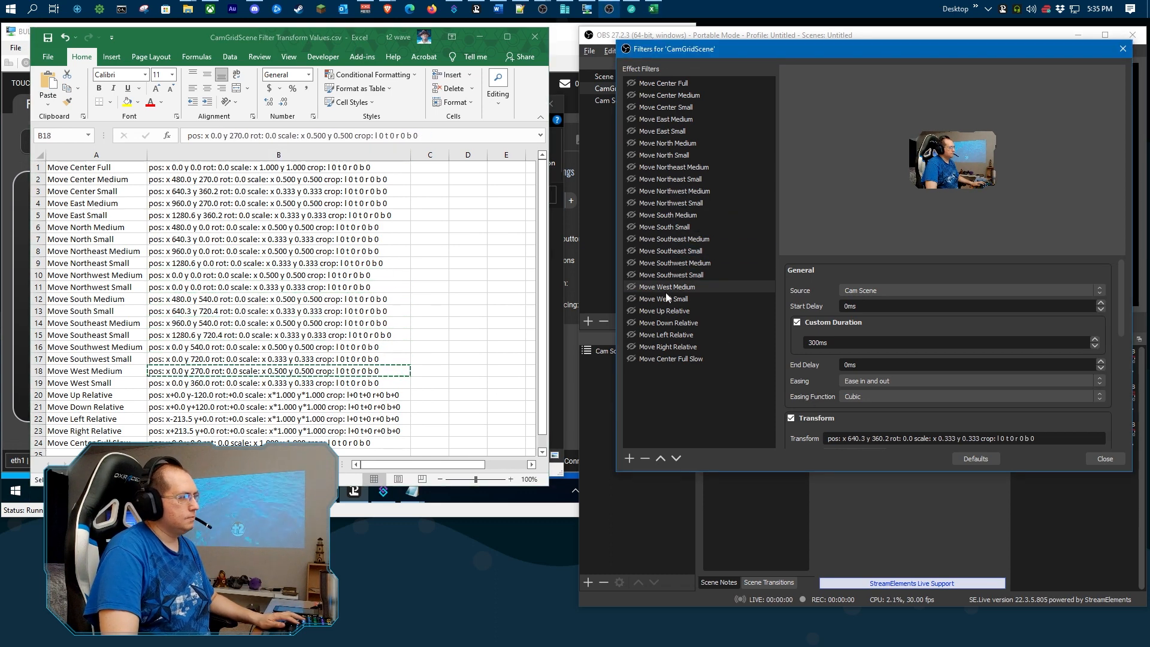
click(360, 383)
click(664, 299)
- Copy the CSV transform strings for the Up, Down, Left and Right Relative filters and Move Center Full Slow into their matching filters
click(365, 394)
click(664, 311)
click(359, 407)
click(662, 323)
click(354, 419)
click(659, 335)
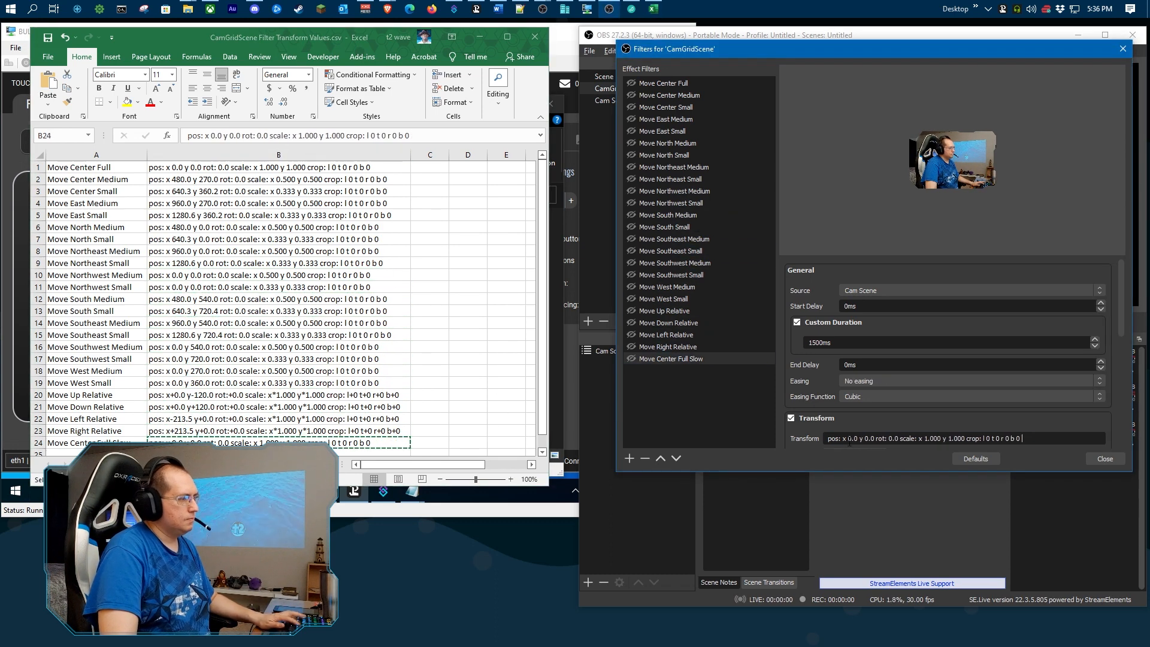
- Trigger the center, east, north, northeast and south Move filters in turn to test the camera positions, and close the filters
click(631, 94)
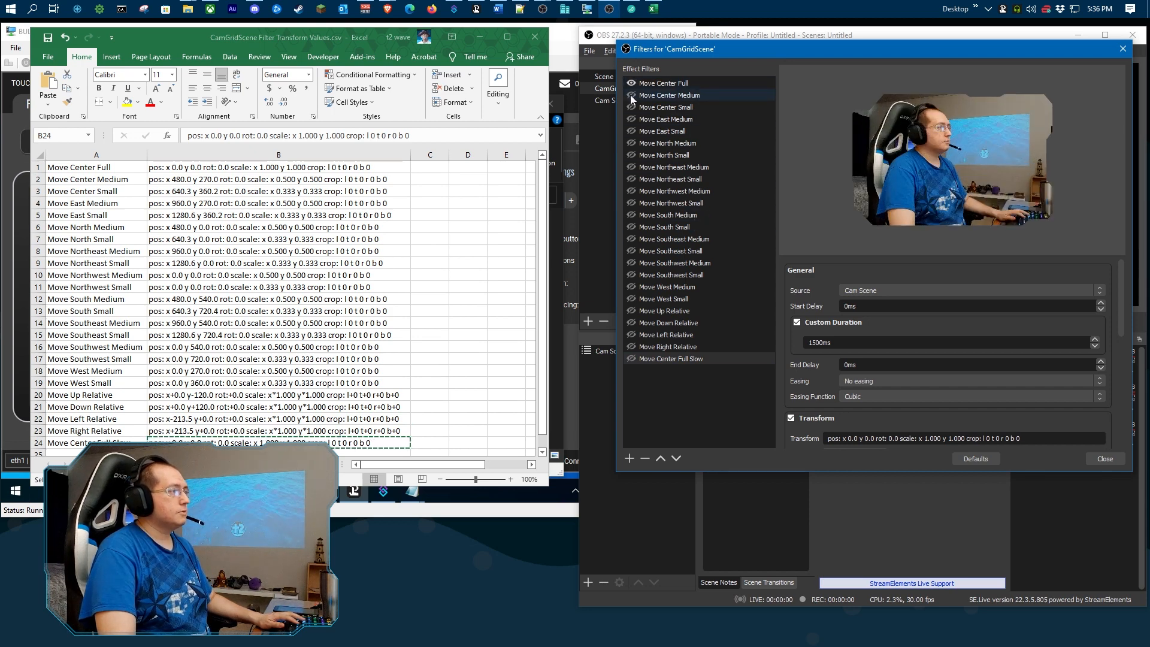
click(631, 107)
click(631, 118)
click(631, 130)
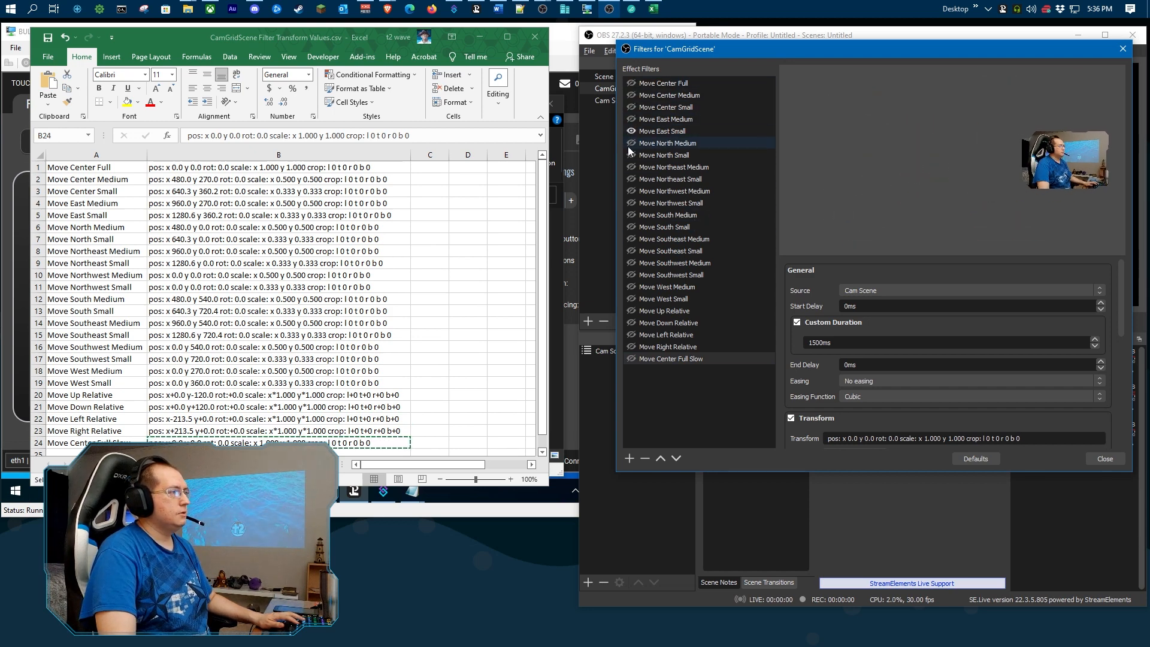
click(629, 155)
click(629, 155)
click(628, 168)
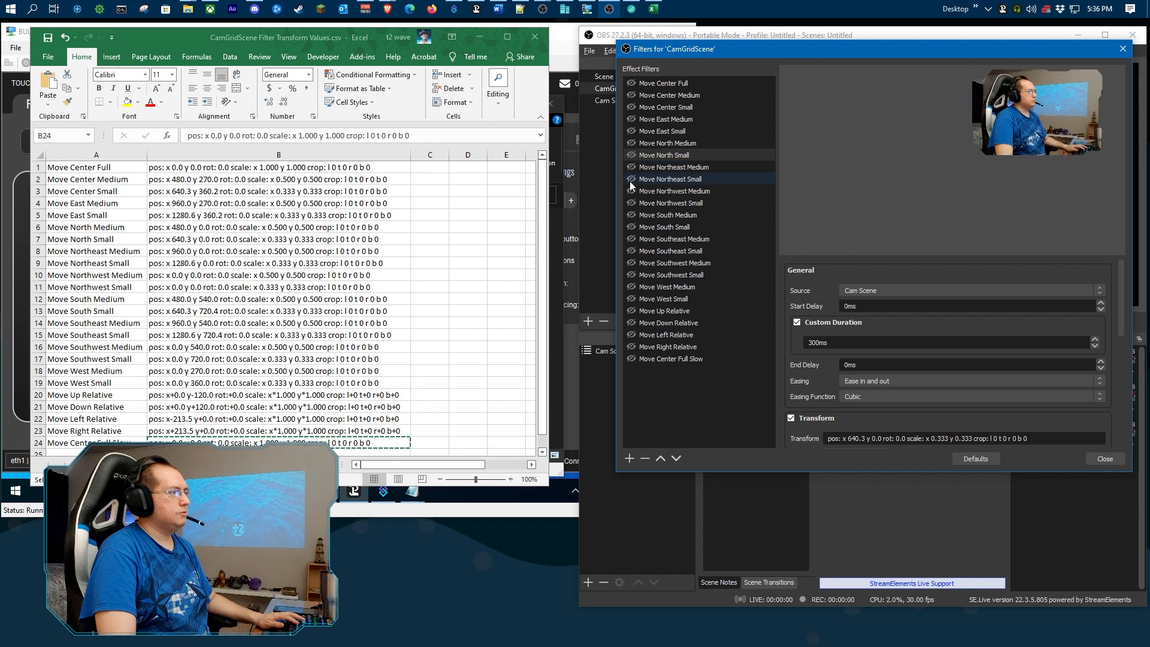
click(630, 179)
click(630, 193)
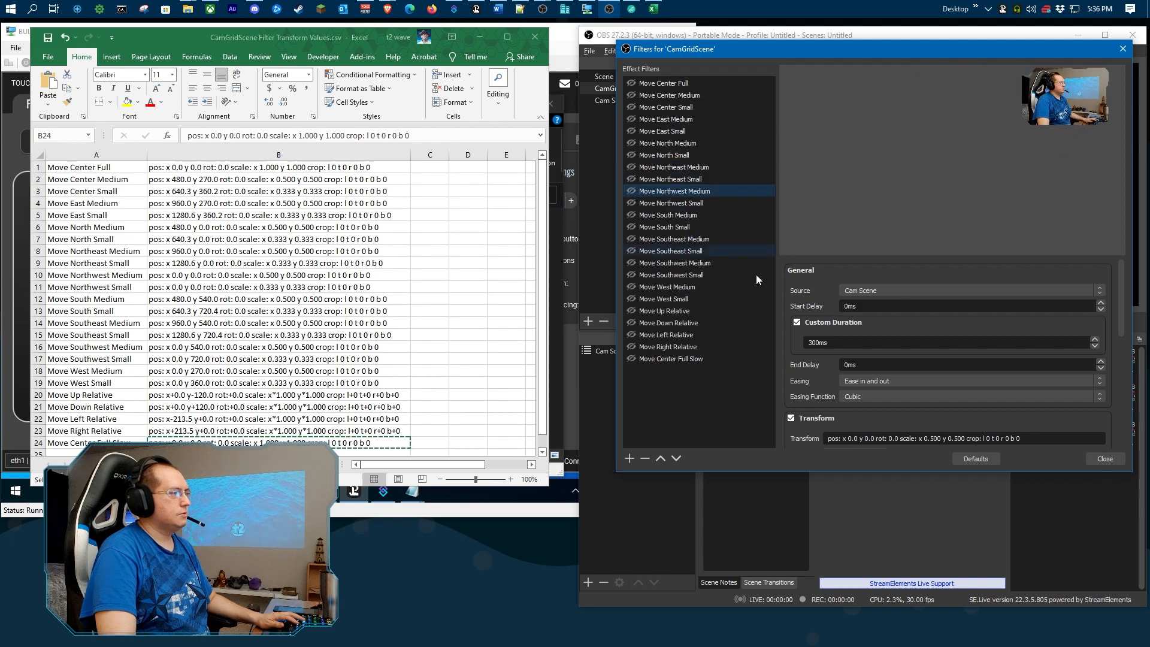
click(632, 215)
click(1088, 459)
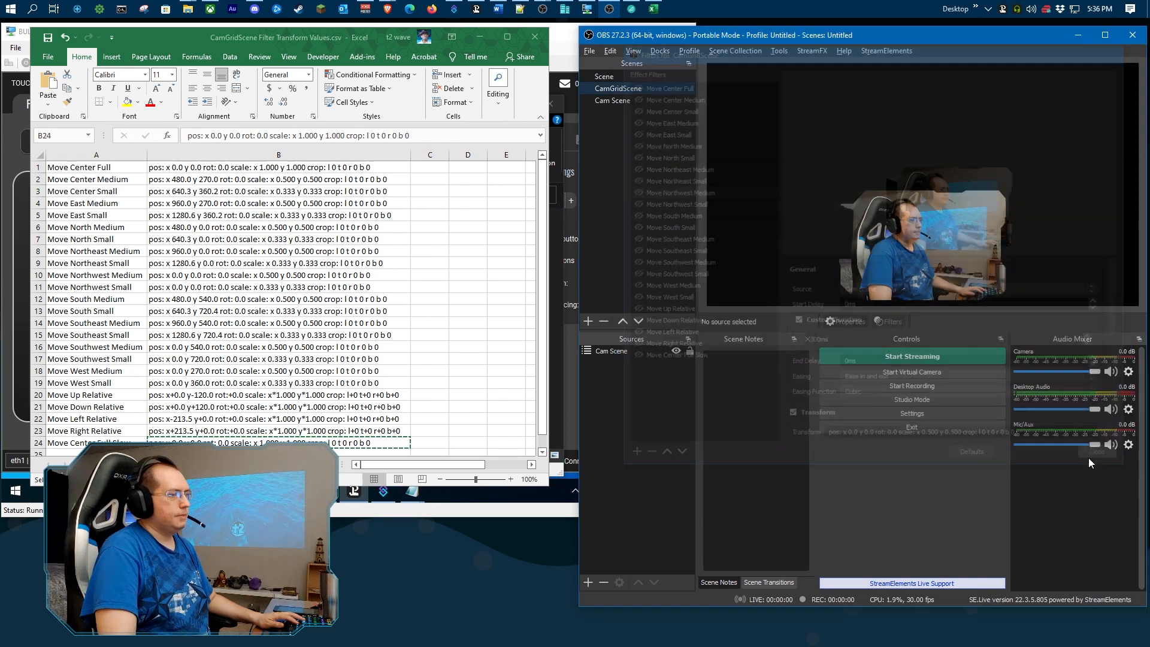
- Switch to Touch Portal and run Cam Northwest, Cam West, Cam Southwest and Cam South to test the camera positions
click(566, 45)
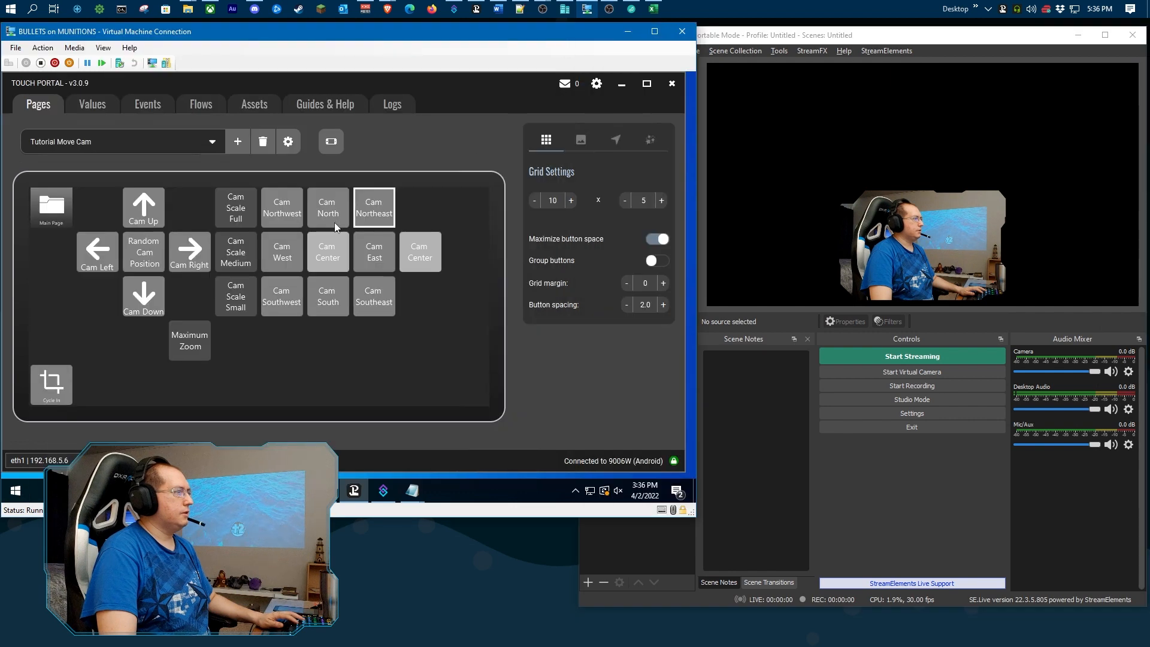
click(285, 220)
click(300, 252)
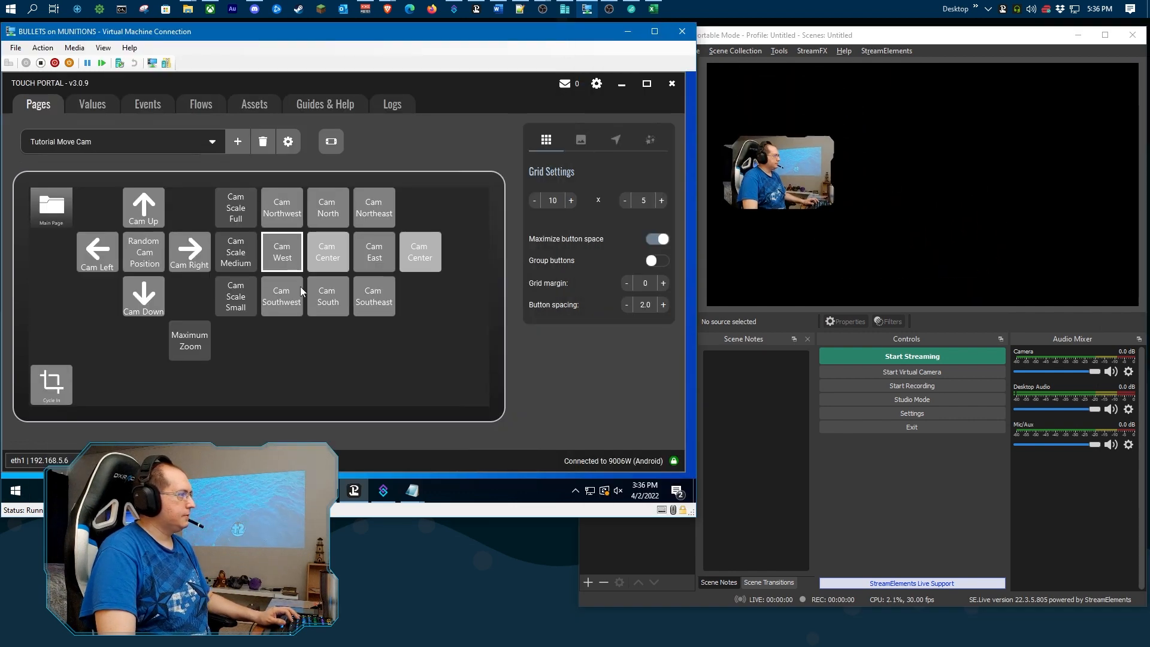
click(300, 287)
click(324, 300)
- Add the existing CamGridScene as a scene source above the Media Source in the OBS scene named Scene
click(718, 355)
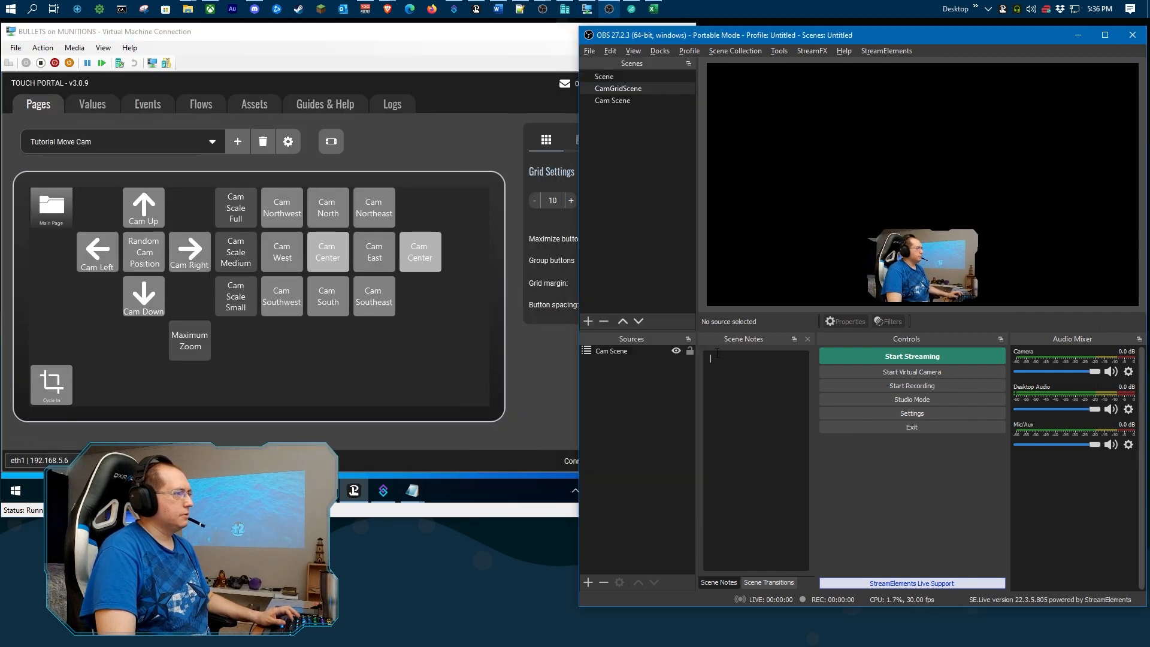
click(621, 77)
right_click(624, 382)
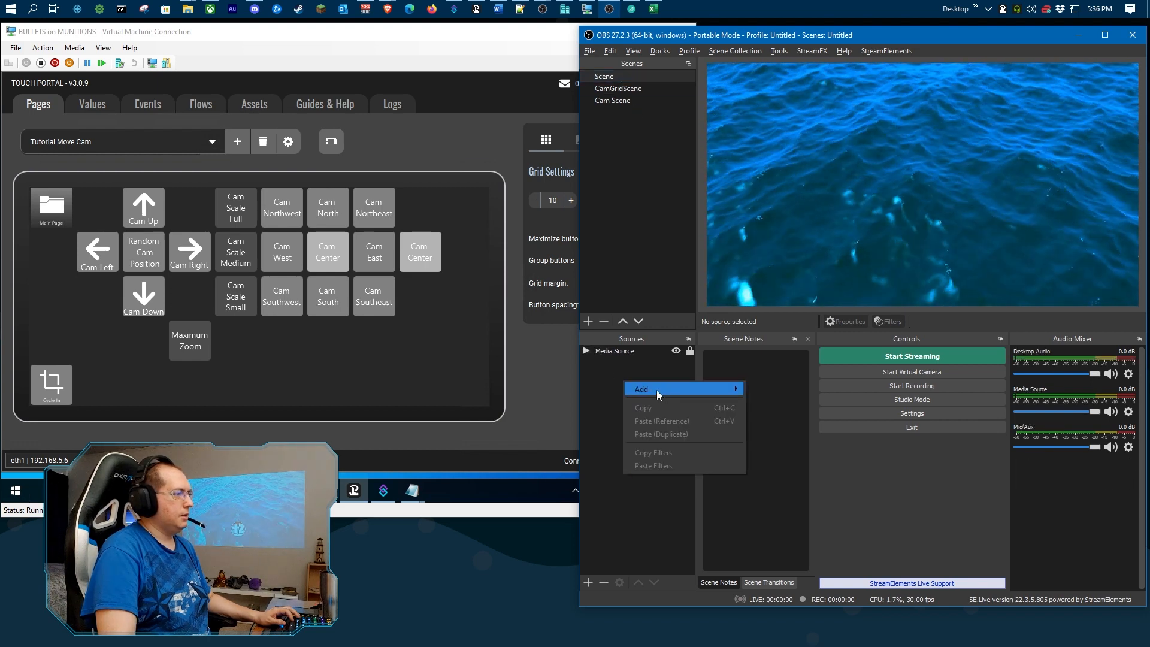
mouse_move(657, 390)
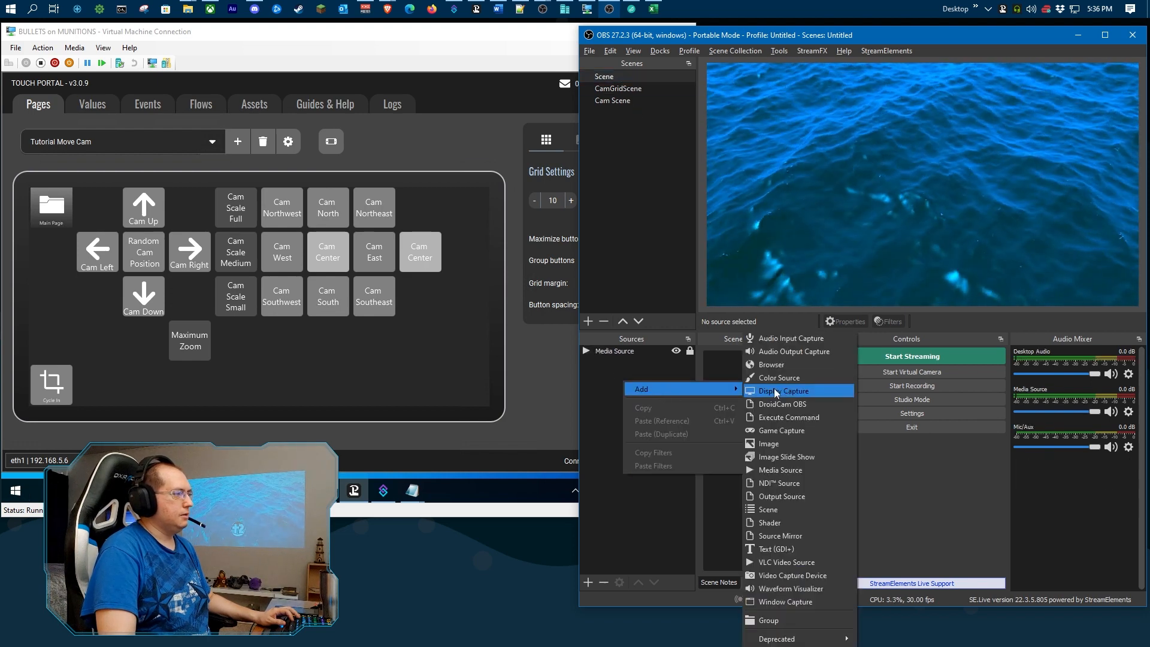
click(768, 509)
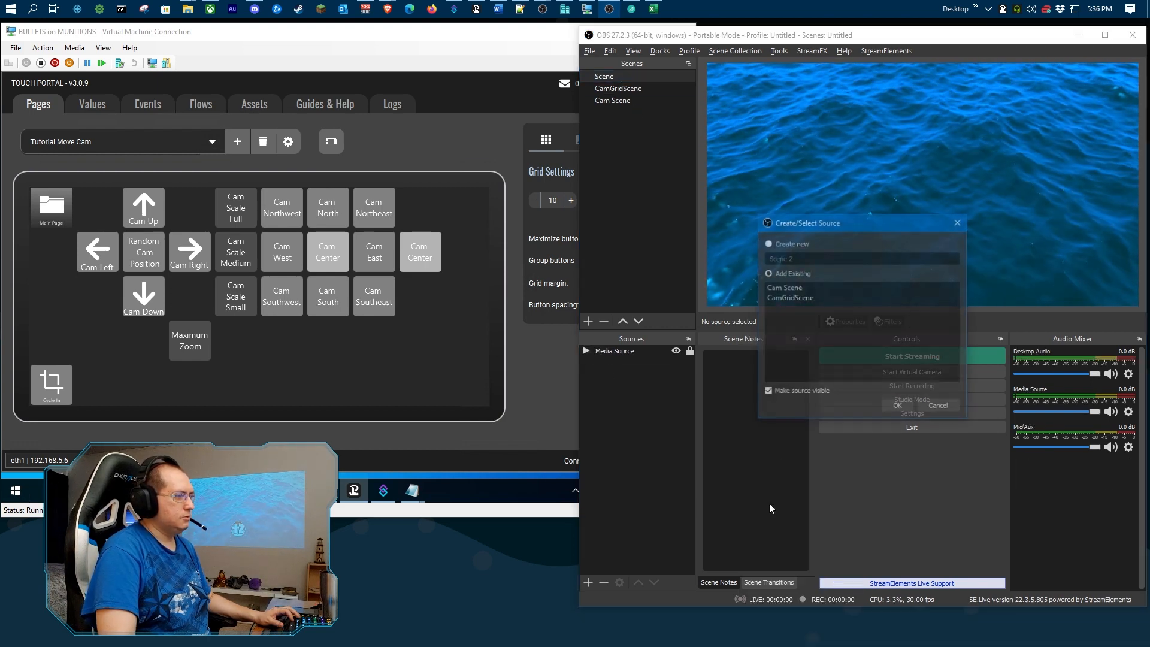
click(790, 298)
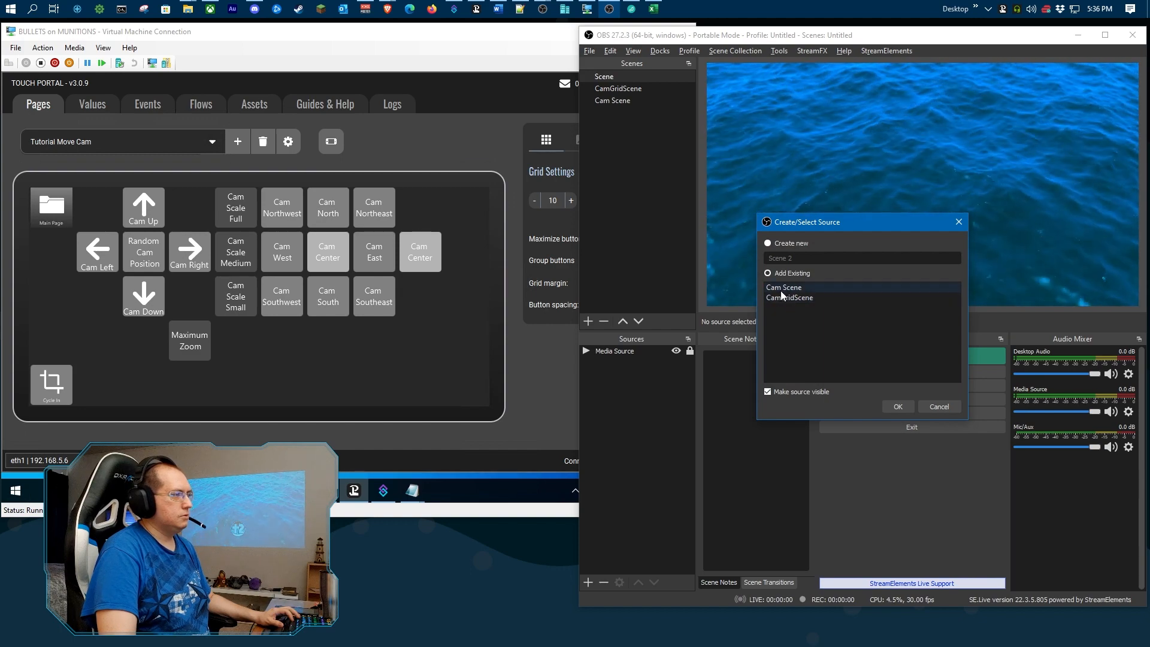
click(889, 406)
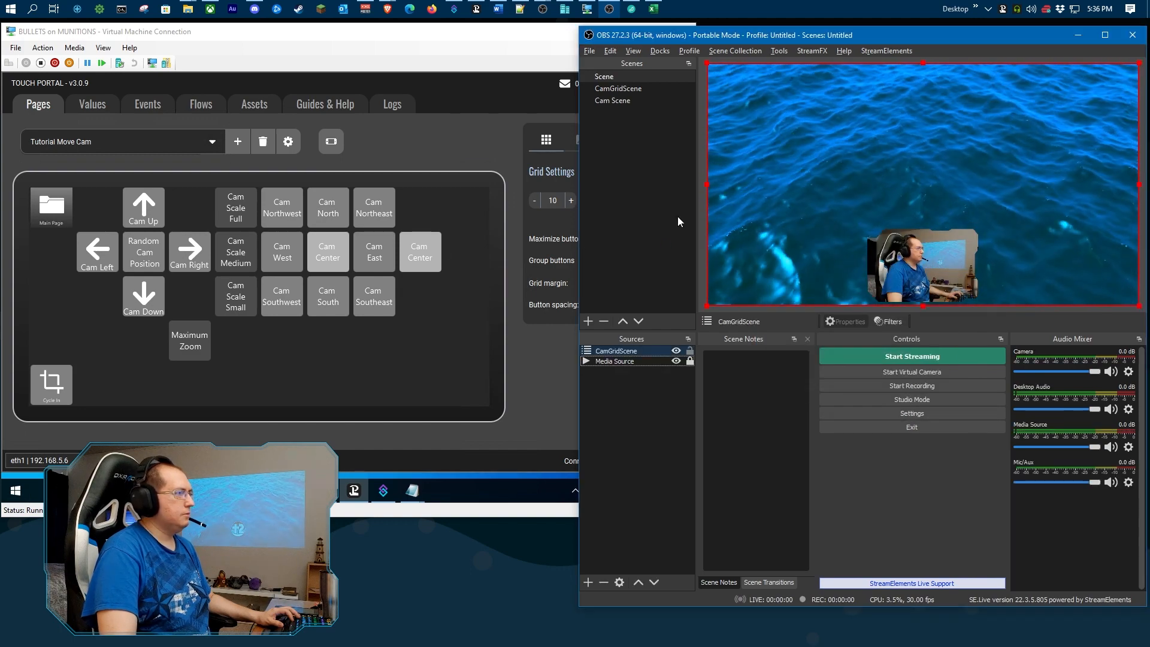
- Run the Touch Portal camera direction buttons around the grid, ending with Cam Southwest, to test the camera over the media background
click(279, 221)
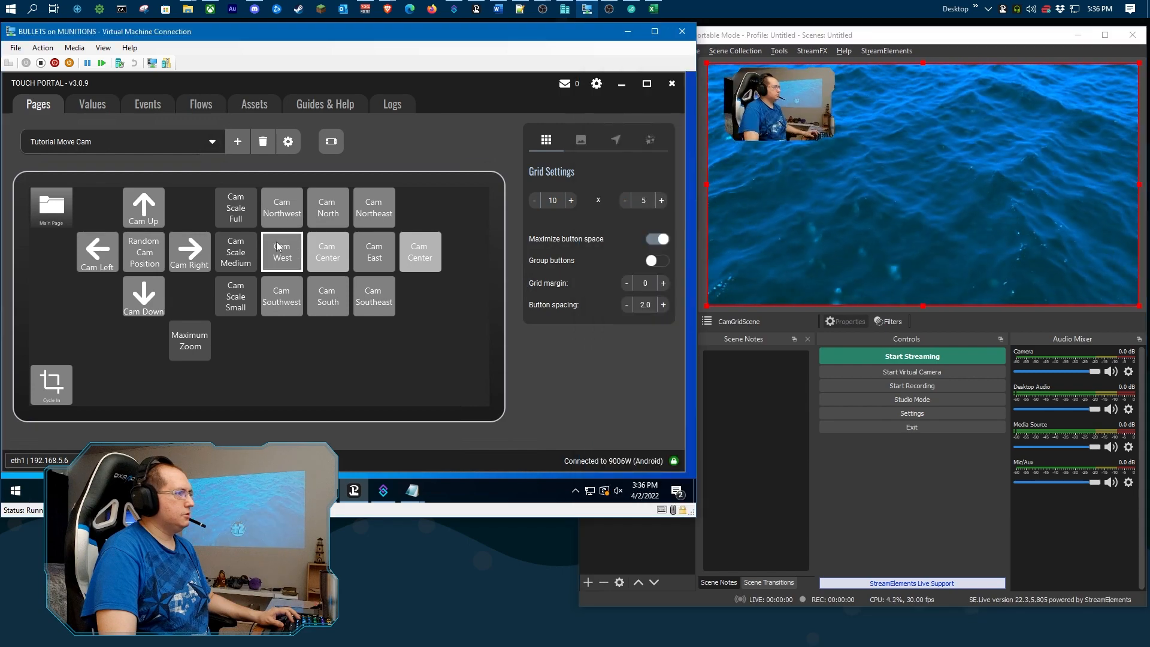
click(318, 209)
click(374, 207)
click(374, 252)
click(374, 296)
click(328, 296)
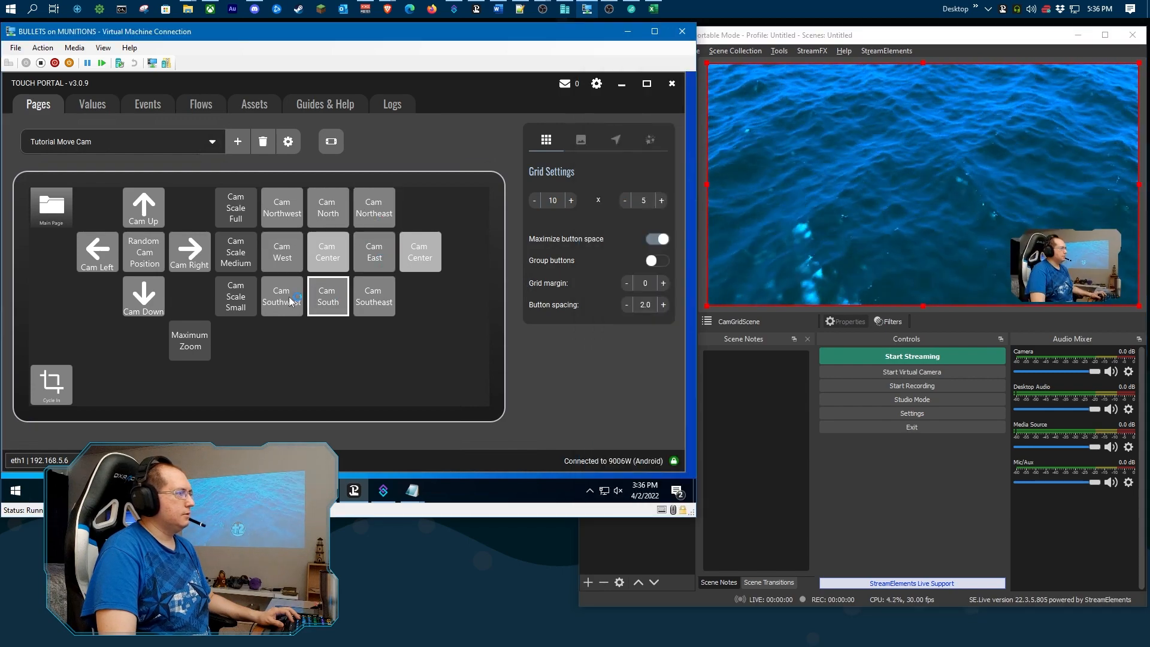
click(290, 302)
click(283, 250)
click(282, 223)
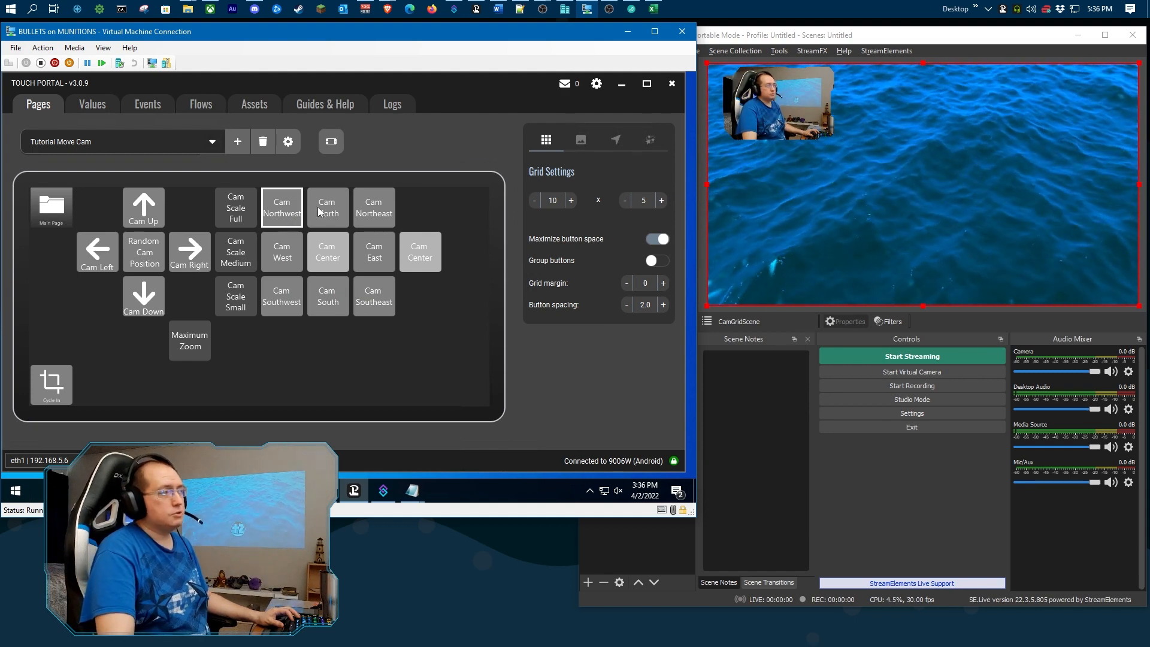
click(764, 246)
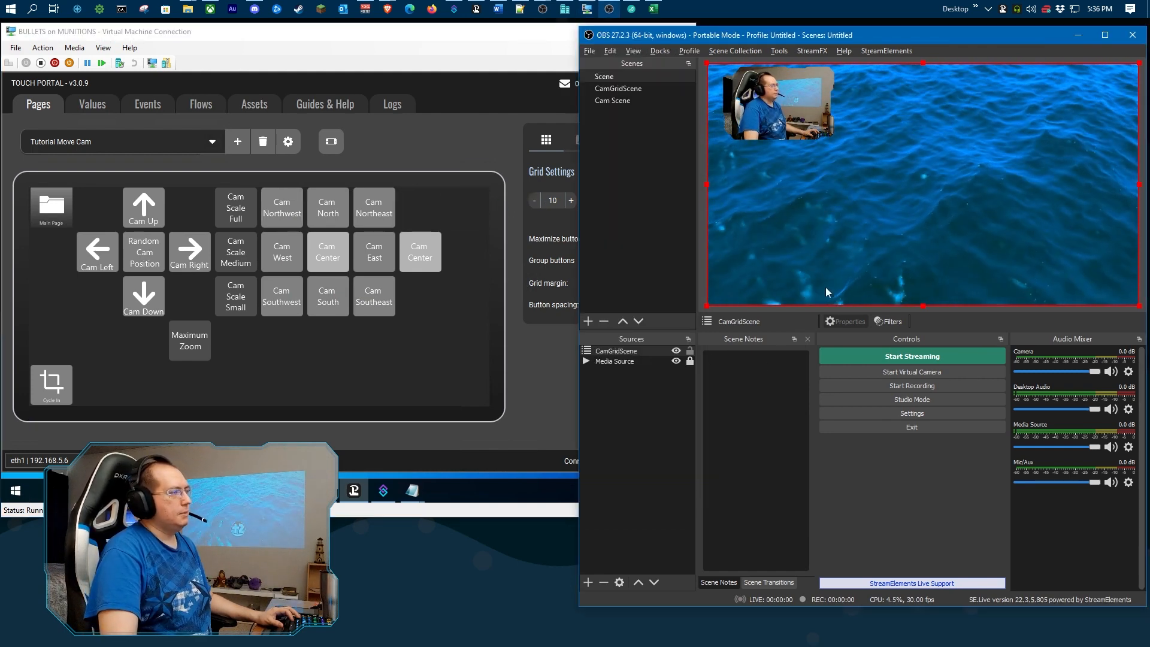
click(296, 295)
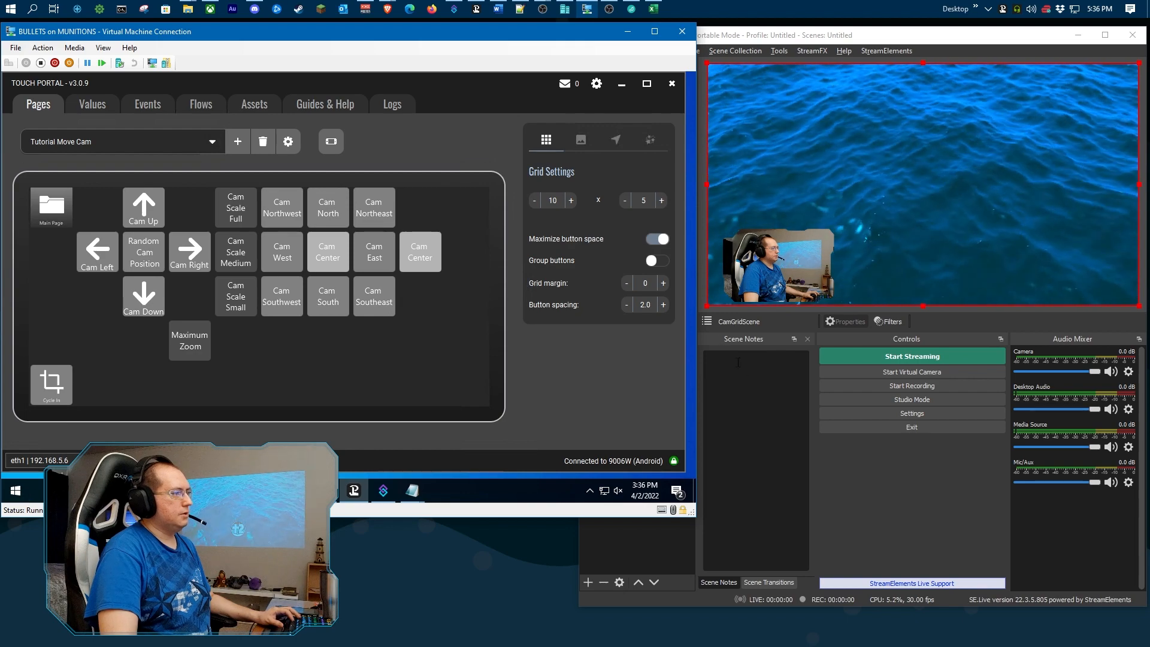
- Switch to OBS, open CamGridScene, and raise the Cam Scene source slightly above the canvas's bottom edge, keeping it at the southwest
click(776, 294)
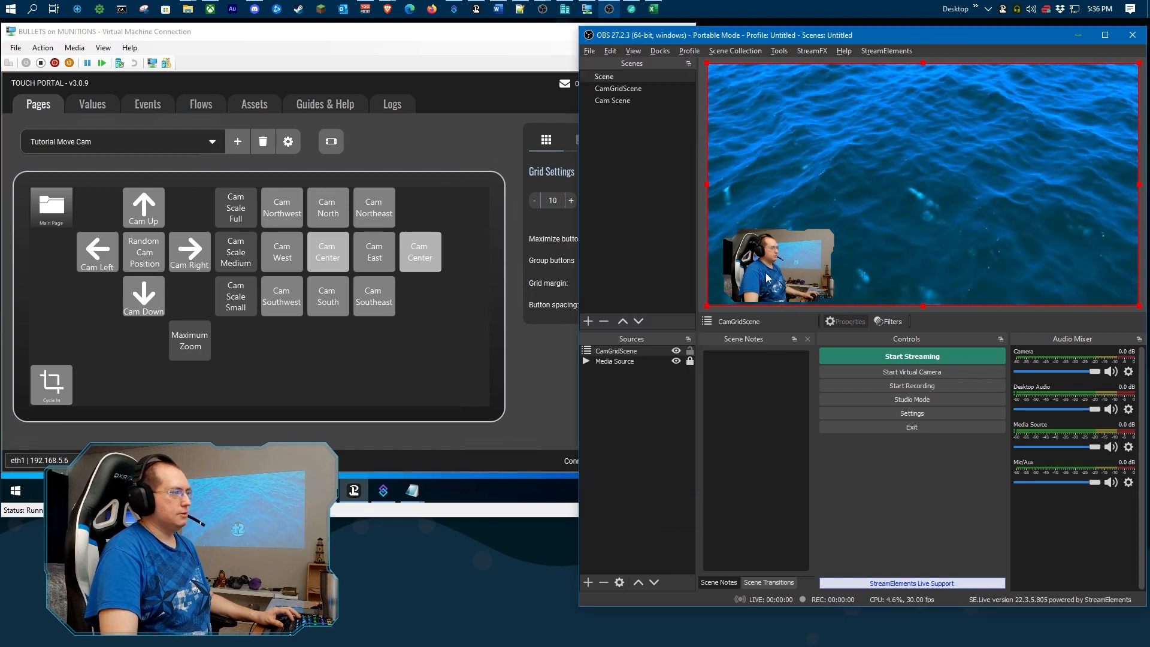
click(618, 89)
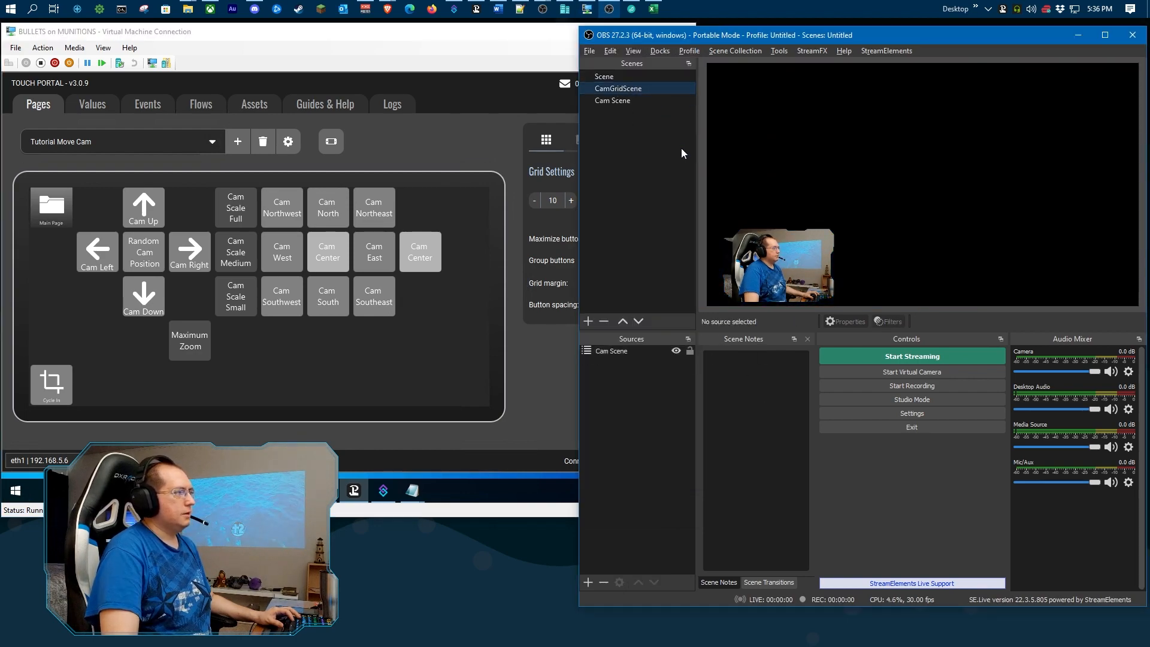
click(764, 257)
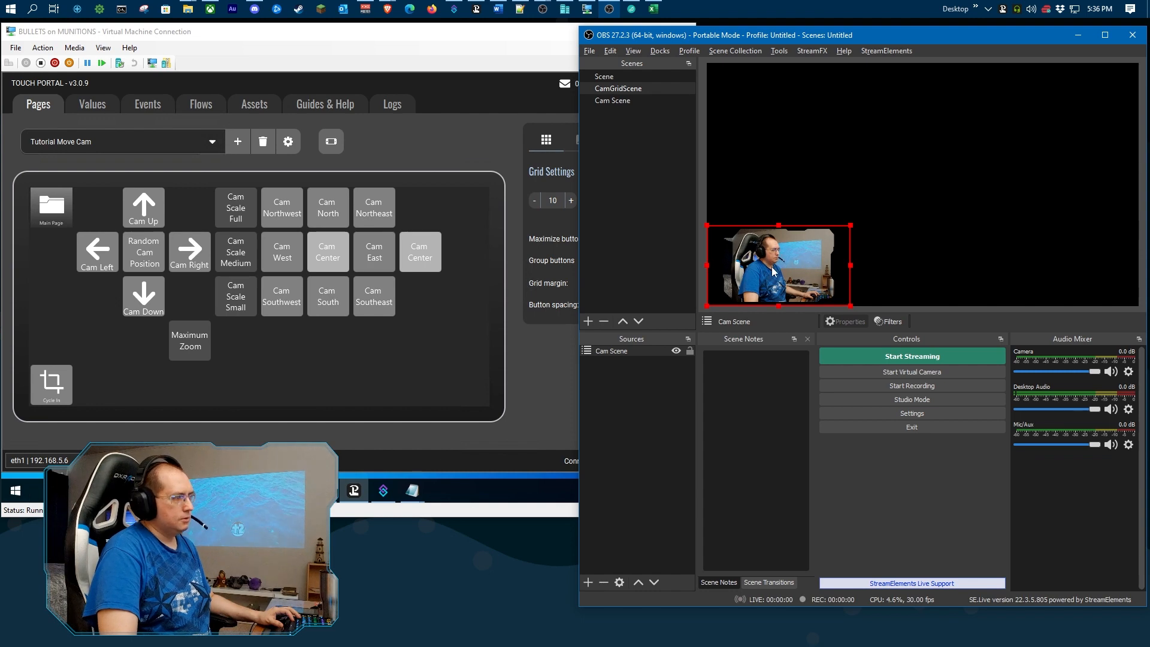
drag(771, 262, 771, 254)
drag(771, 251, 770, 247)
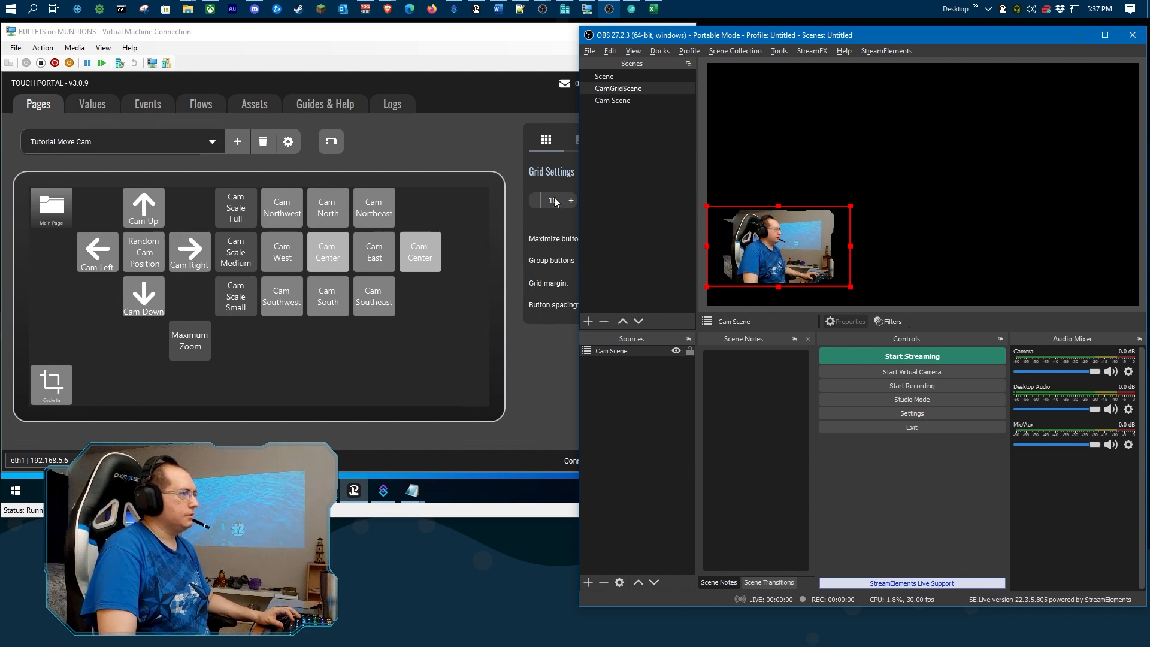
- Open the CamGridScene filters and capture the raised camera position (x 0.0, y 635.0) as the Move Southwest Small transform
right_click(617, 89)
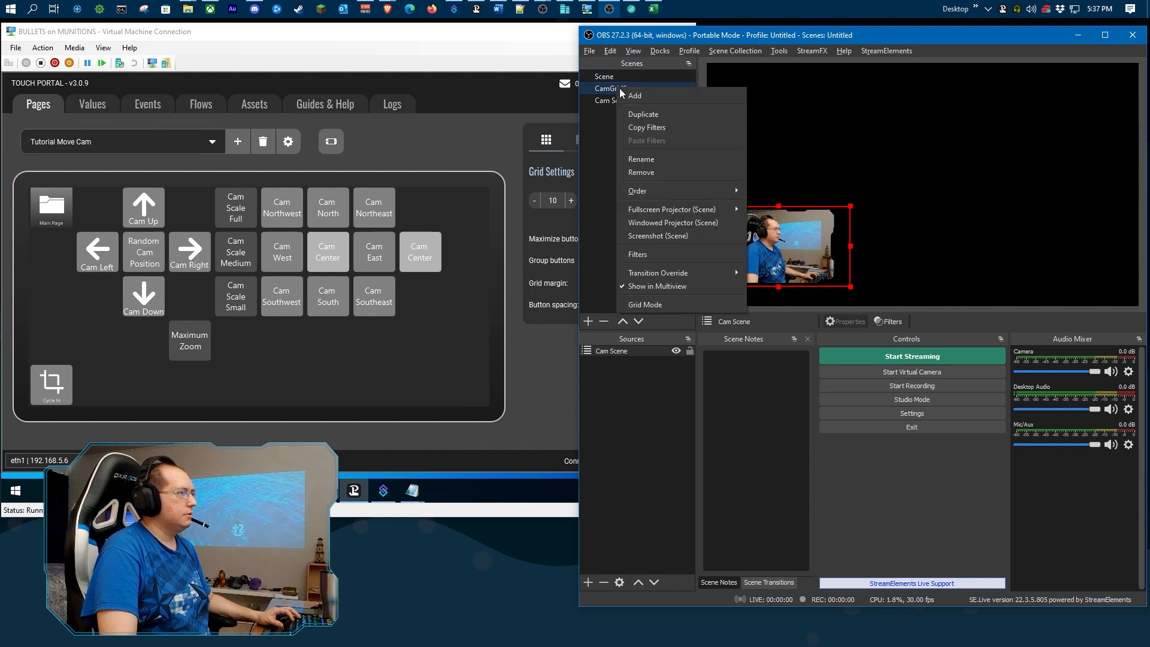
click(640, 252)
drag(809, 102, 240, 42)
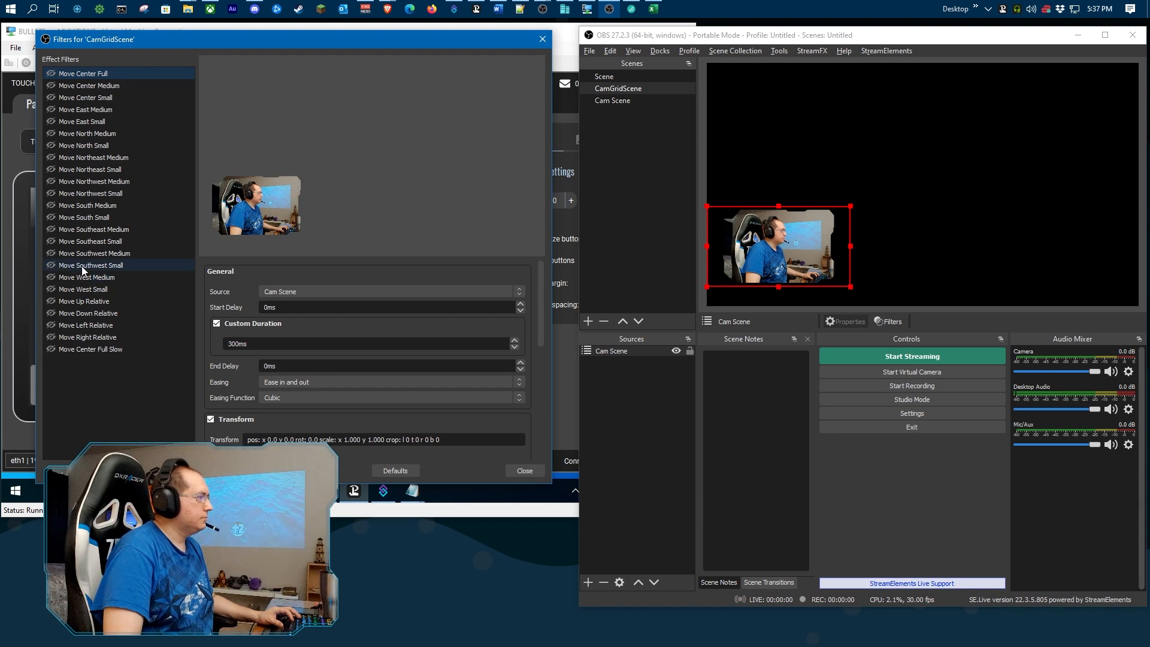
click(103, 266)
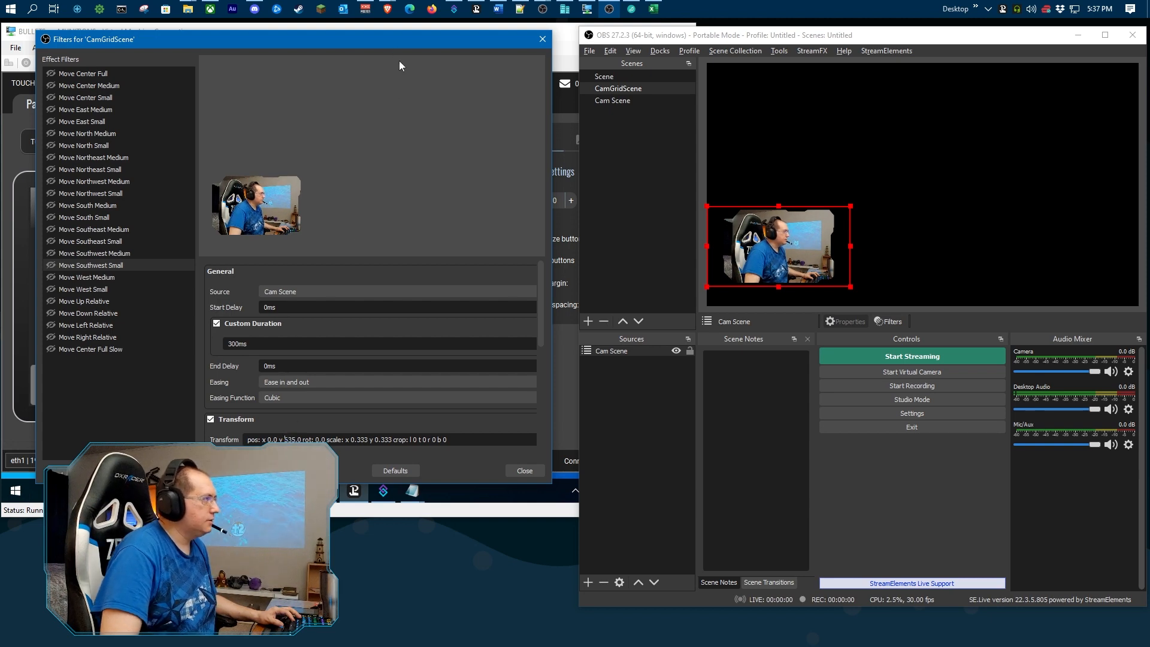
drag(399, 40, 748, 35)
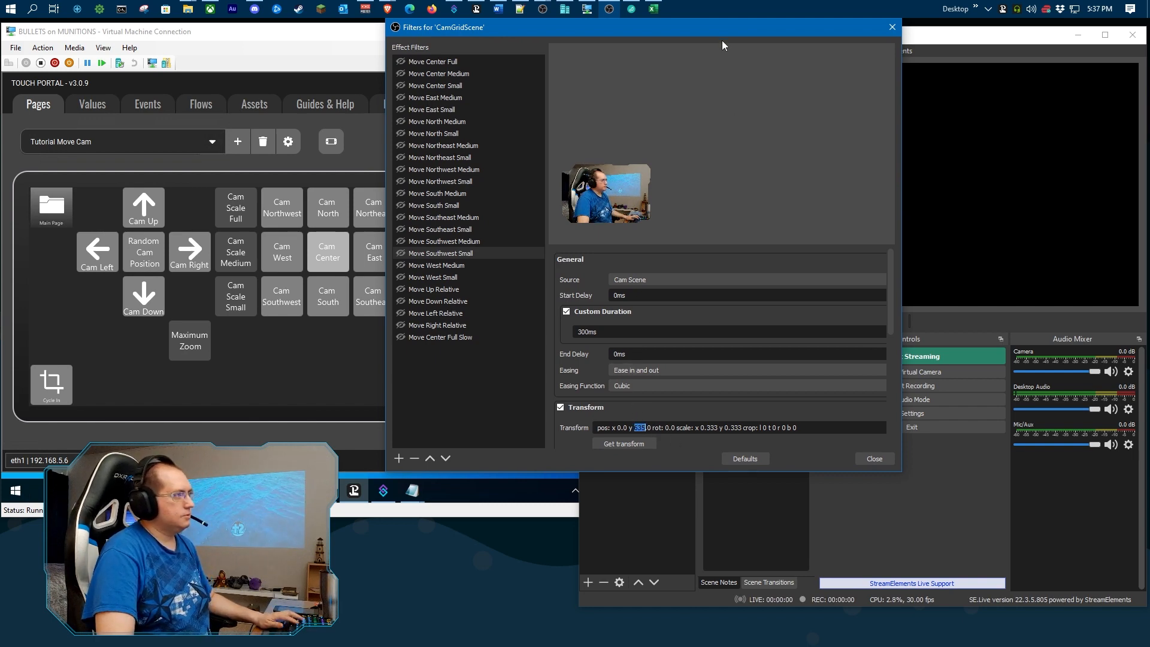
drag(710, 35, 322, 58)
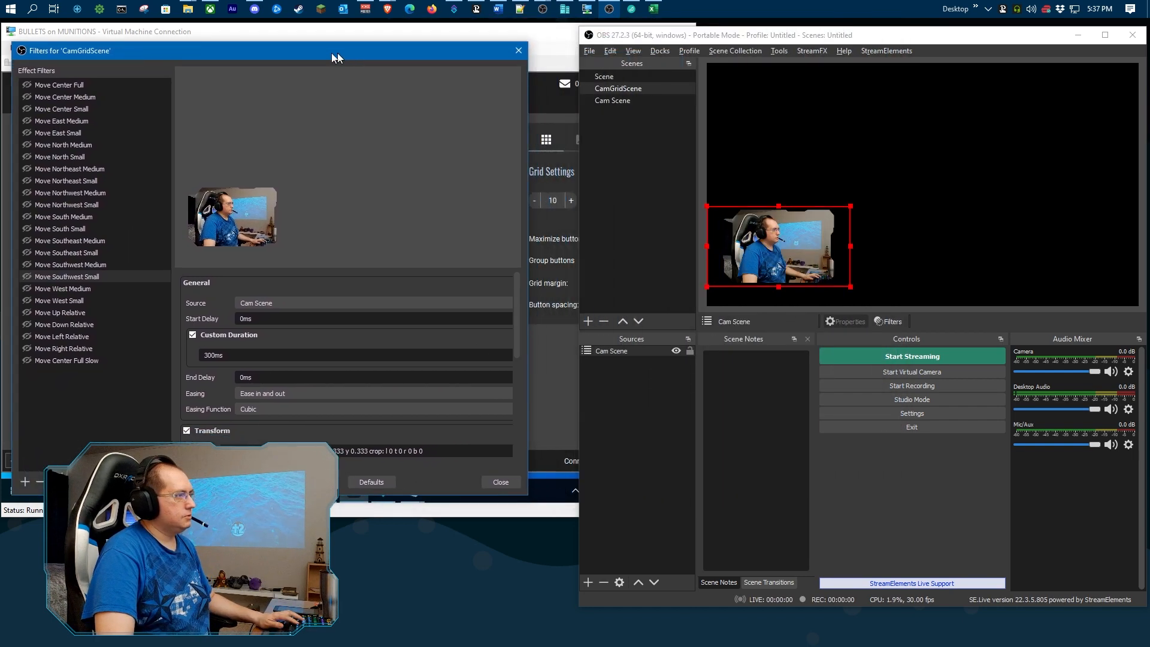
- Center the Cam Scene source horizontally at its raised height and capture its position in the Move South Small filter
click(780, 253)
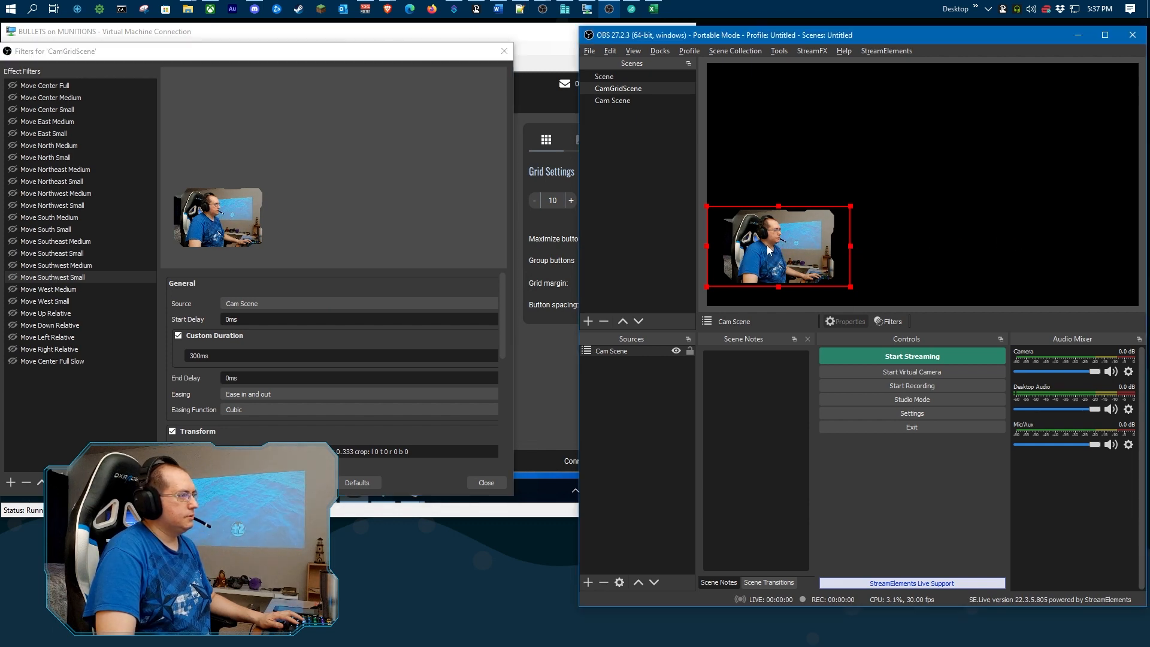
right_click(774, 252)
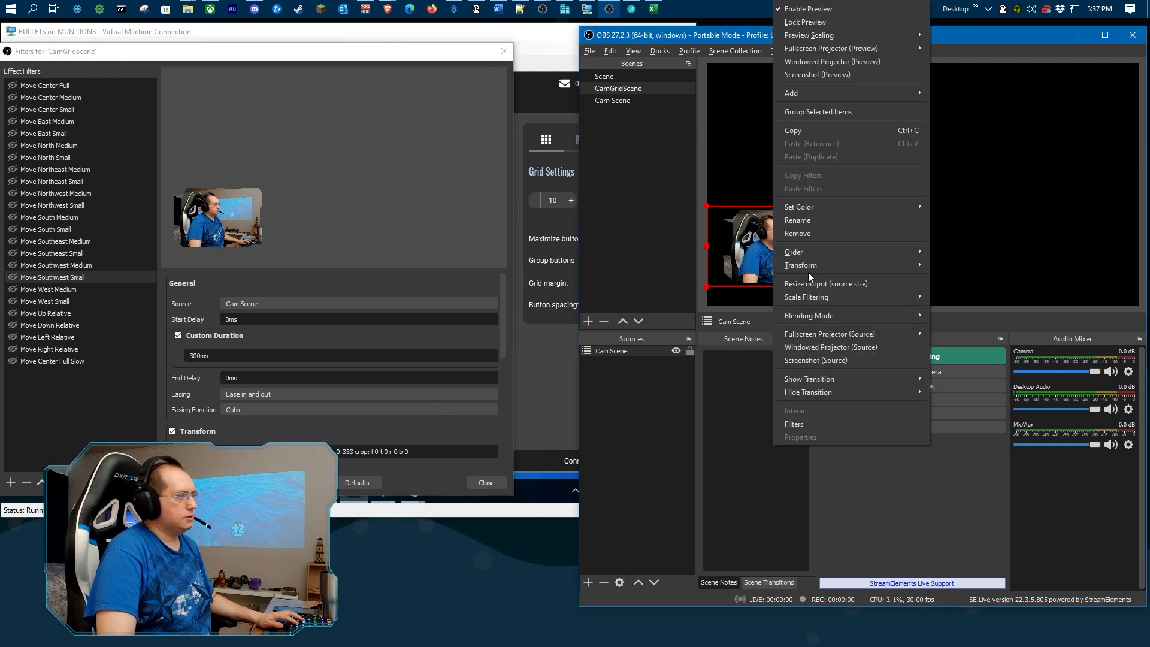
mouse_move(812, 265)
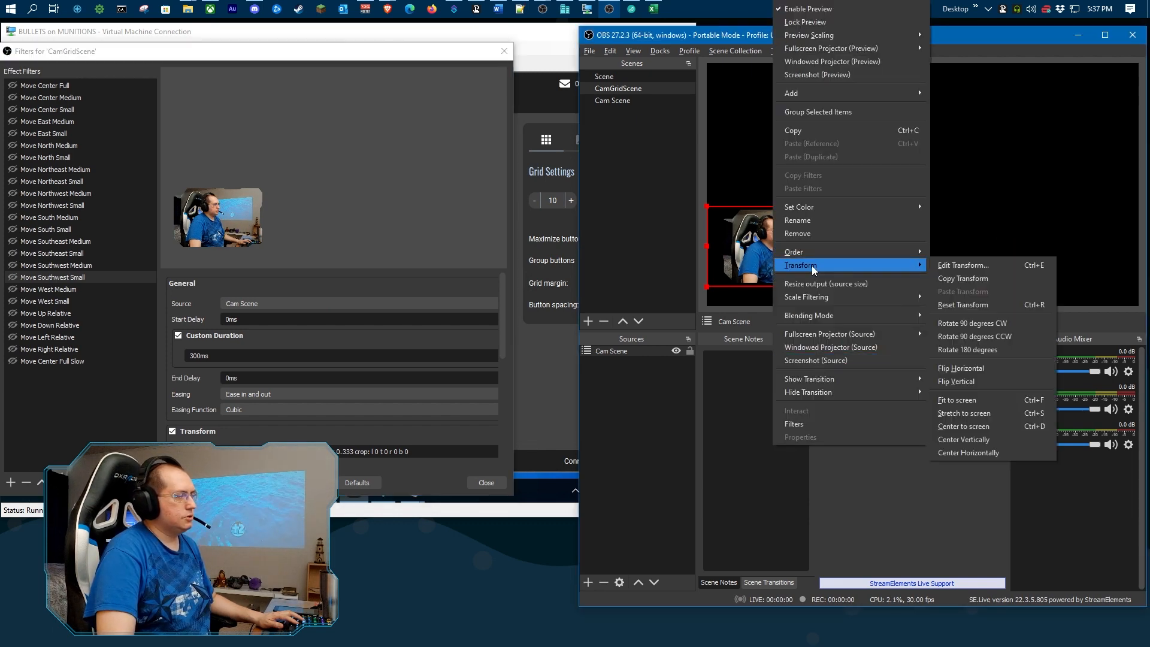
click(977, 453)
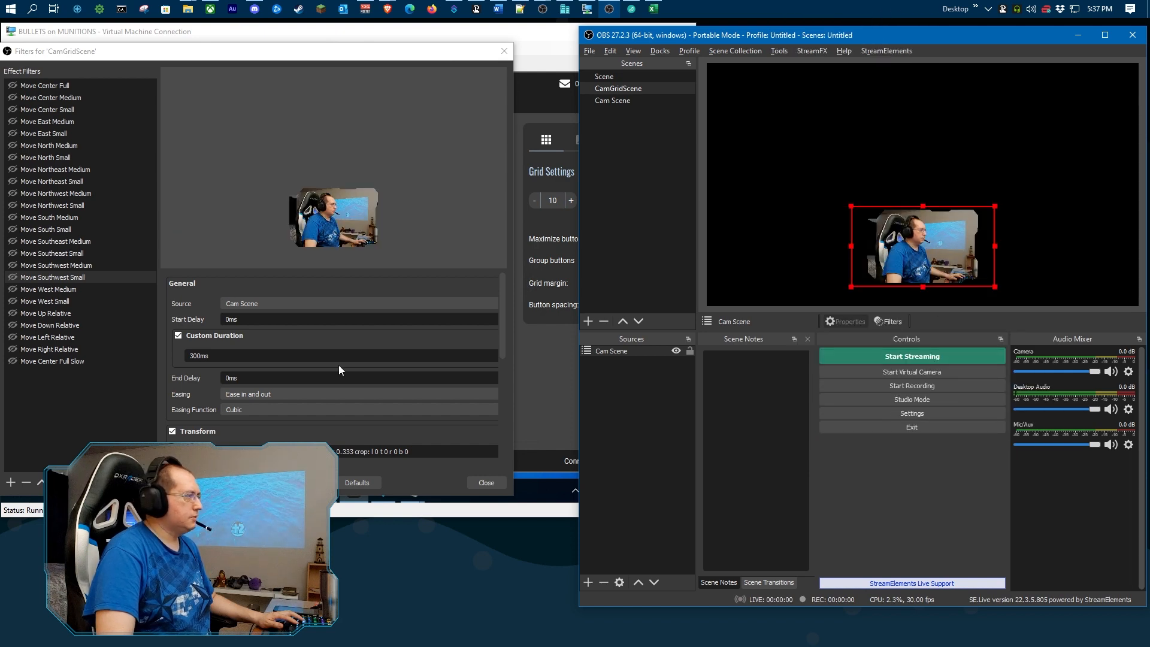
click(32, 229)
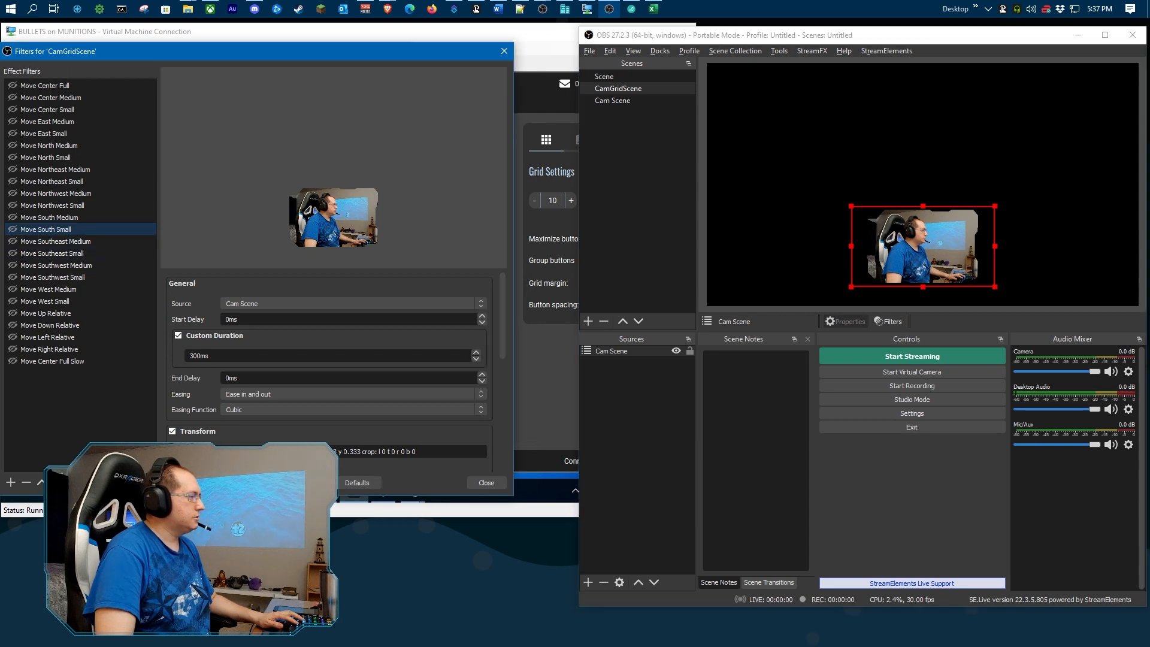
- Move the Cam Scene source to the canvas's right edge at the same height and capture its position in Move Southeast Small
drag(925, 242, 1060, 242)
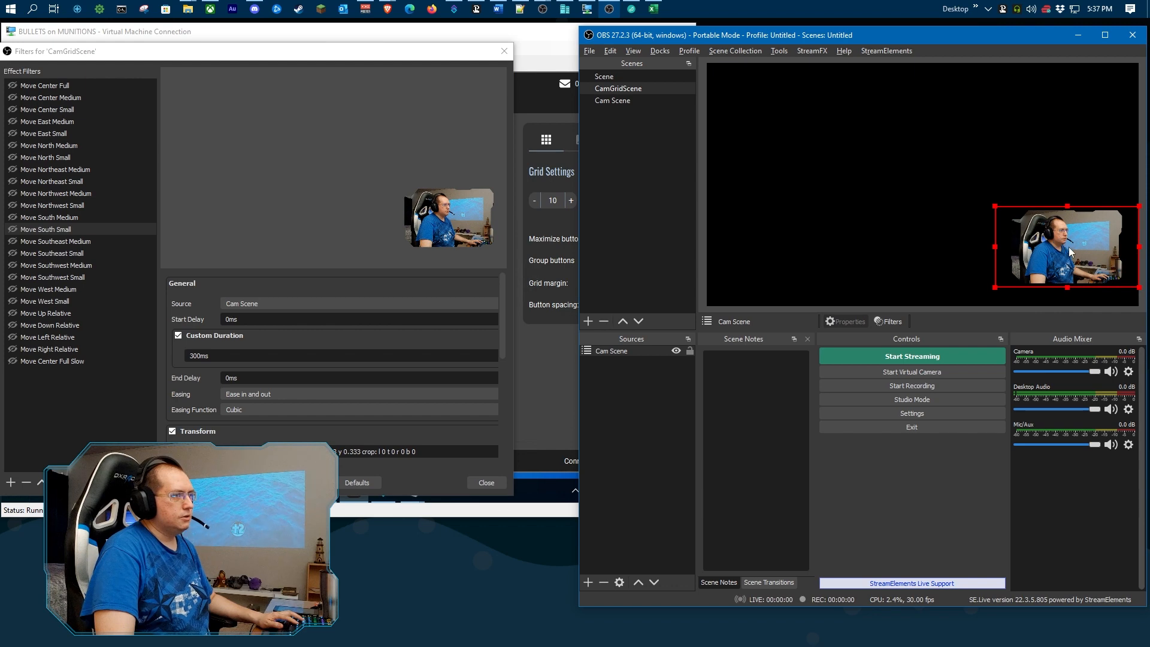
click(265, 452)
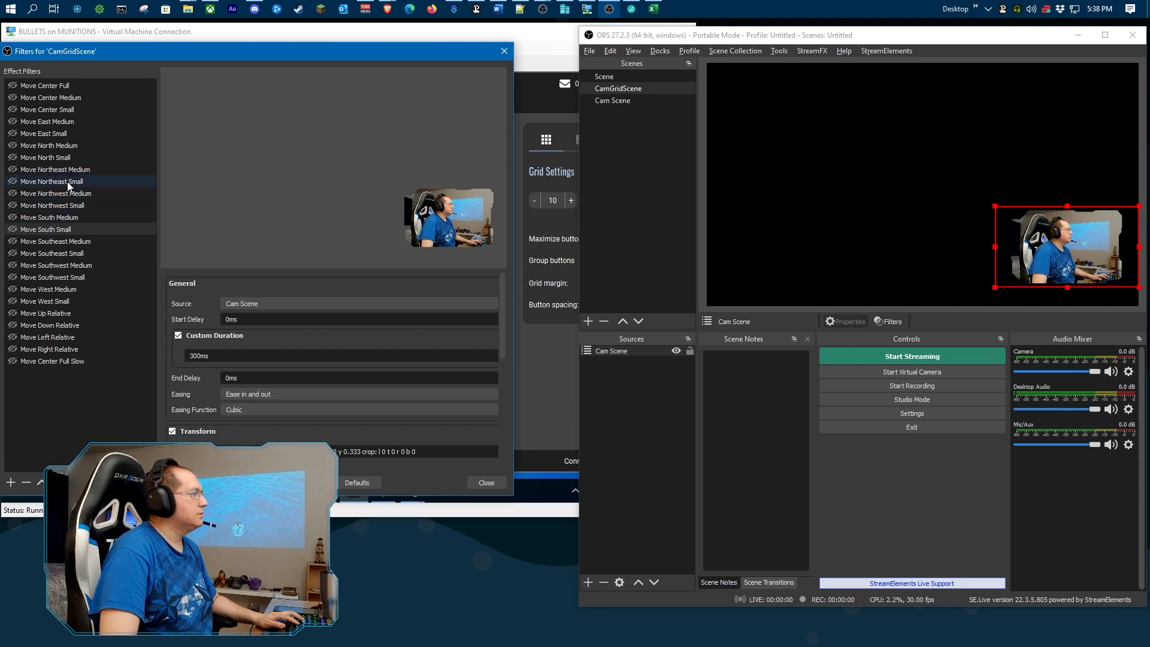
click(67, 255)
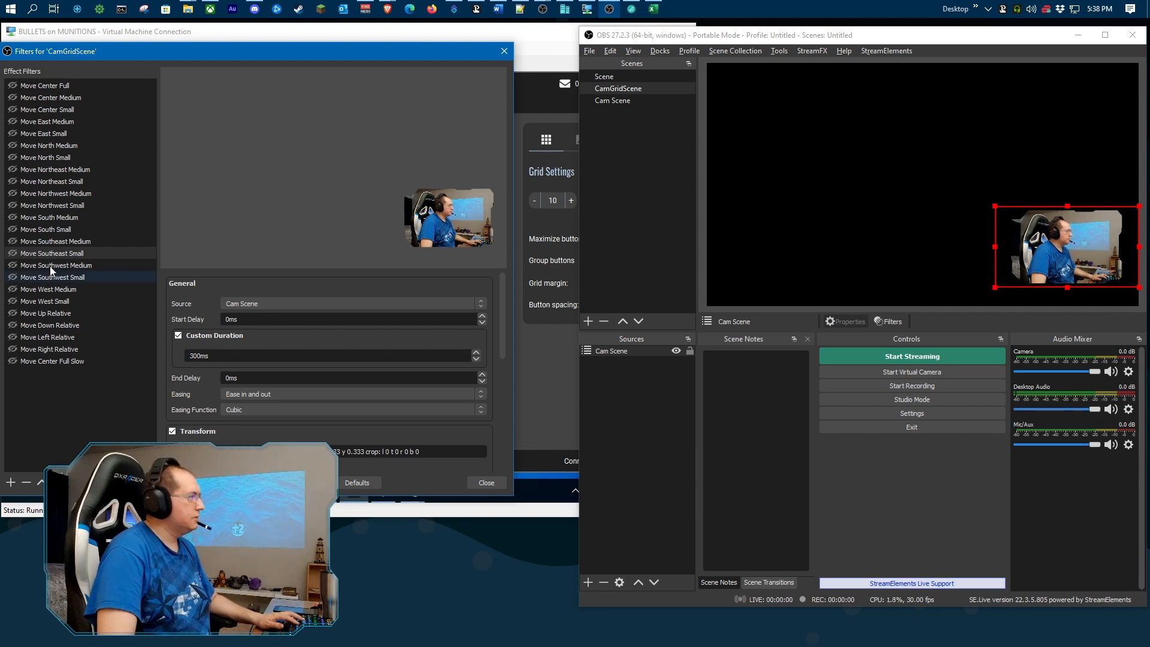
- Trigger the Move South Small, Southeast Small and Southwest Small filters in turn to test the raised camera positions
click(36, 230)
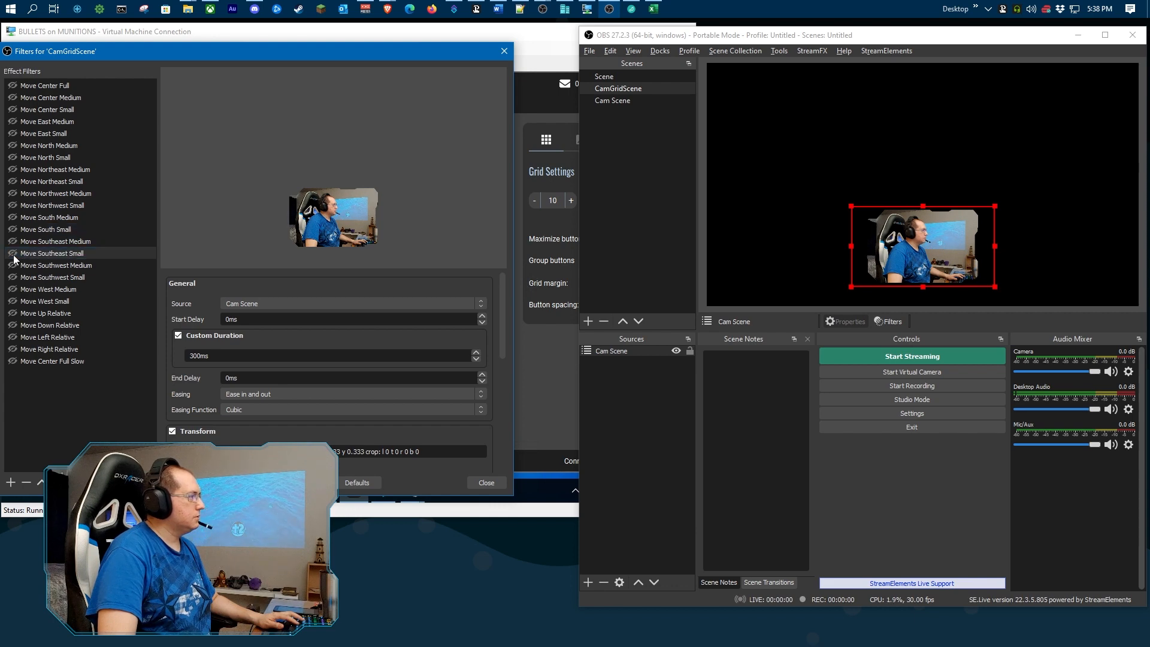
click(14, 258)
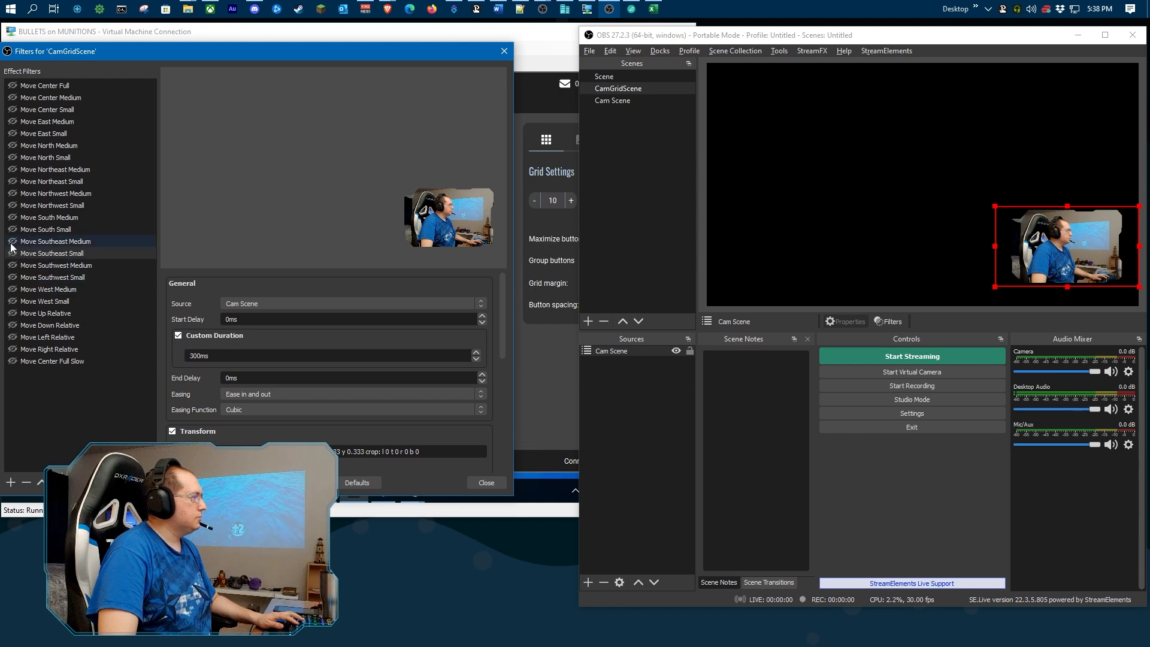
click(16, 274)
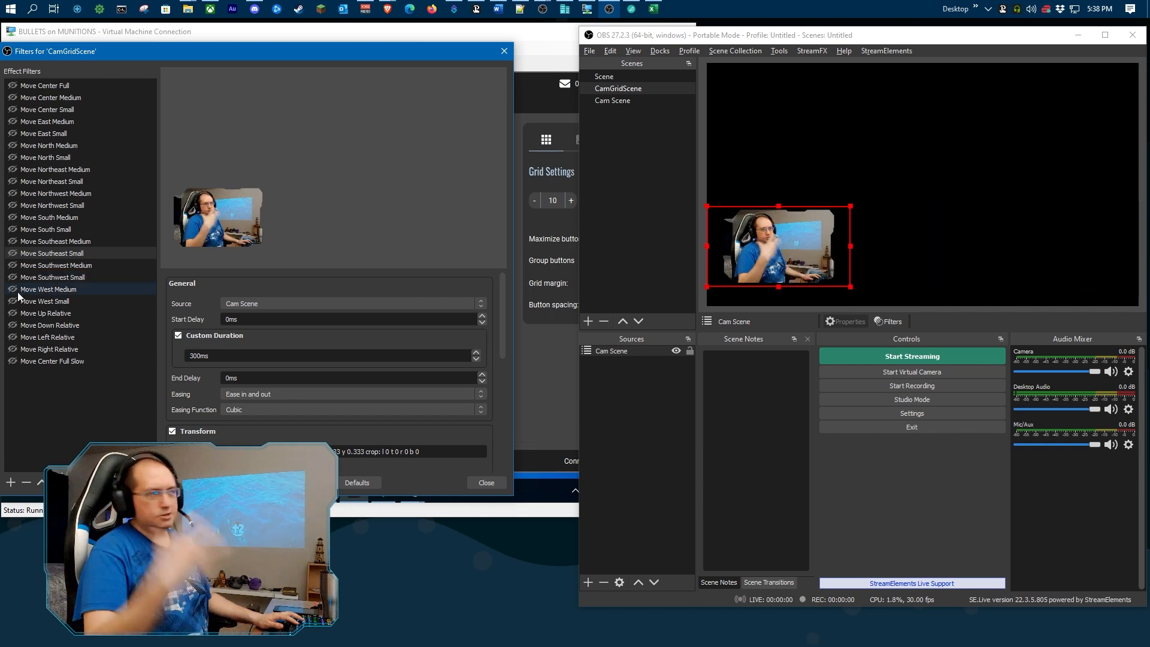
- Switch to Touch Portal and run Cam Southeast, Cam South and Cam Southwest back and forth, ending on Cam Southwest, to test the raised positions
click(539, 377)
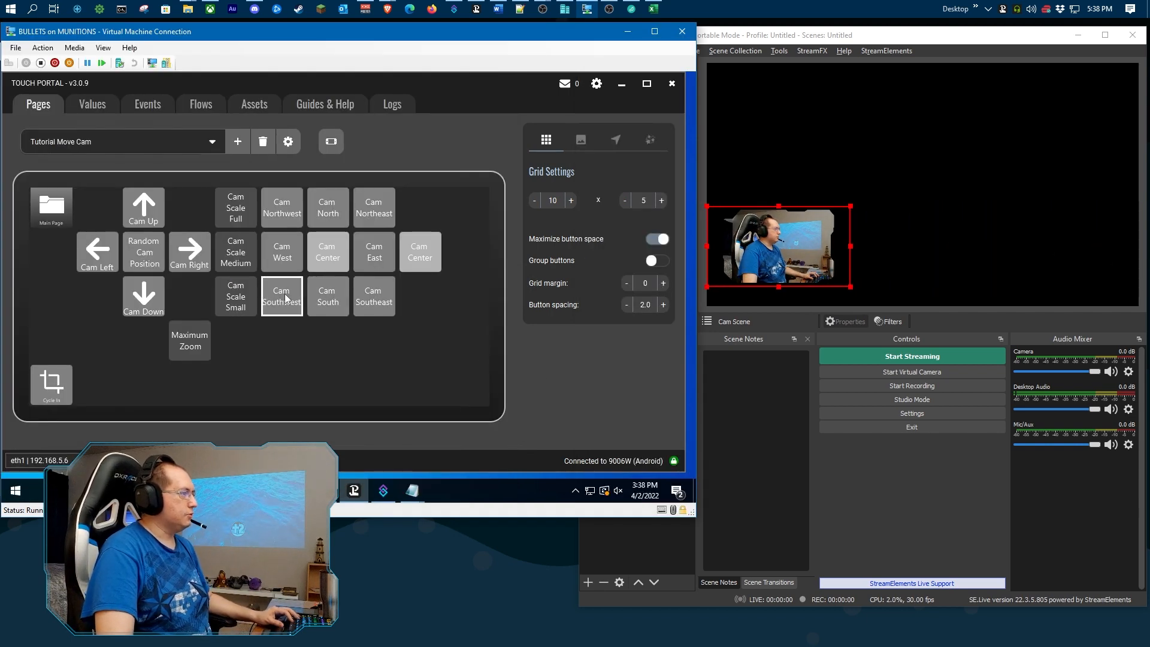
click(373, 299)
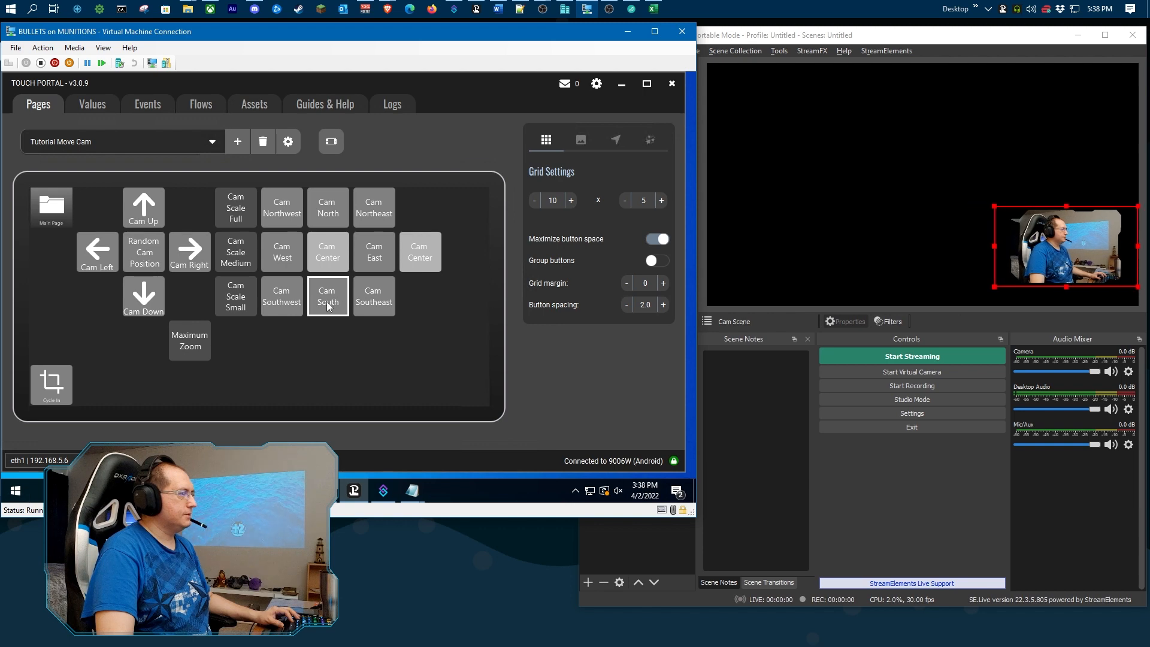
click(328, 293)
click(282, 296)
click(328, 294)
click(363, 303)
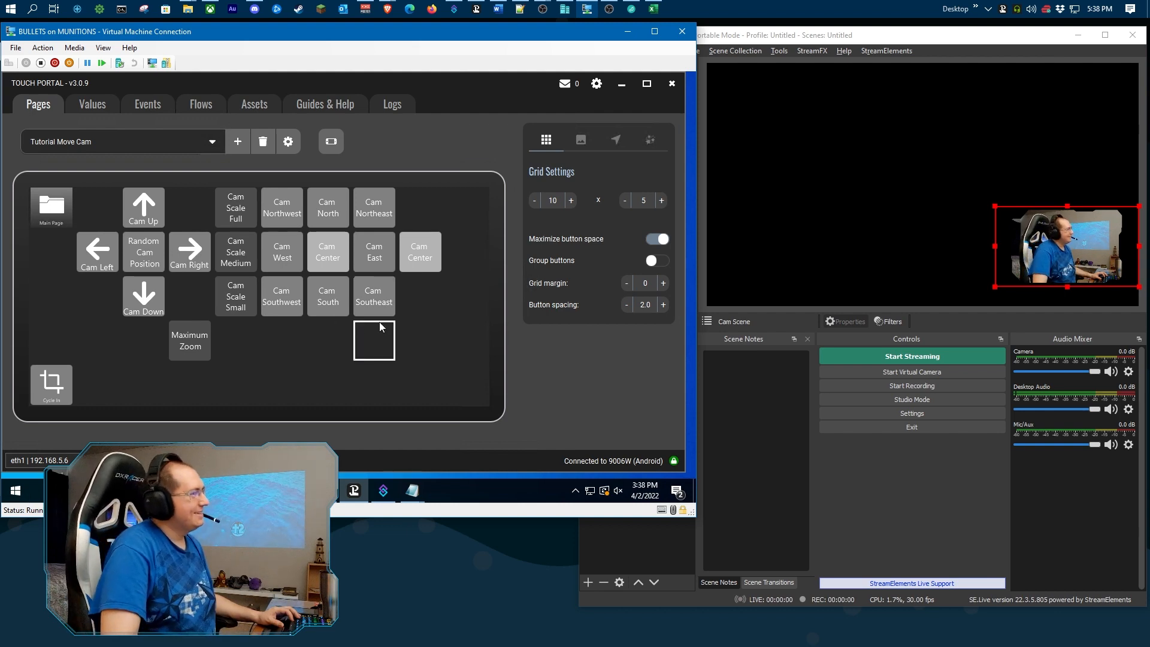
click(297, 305)
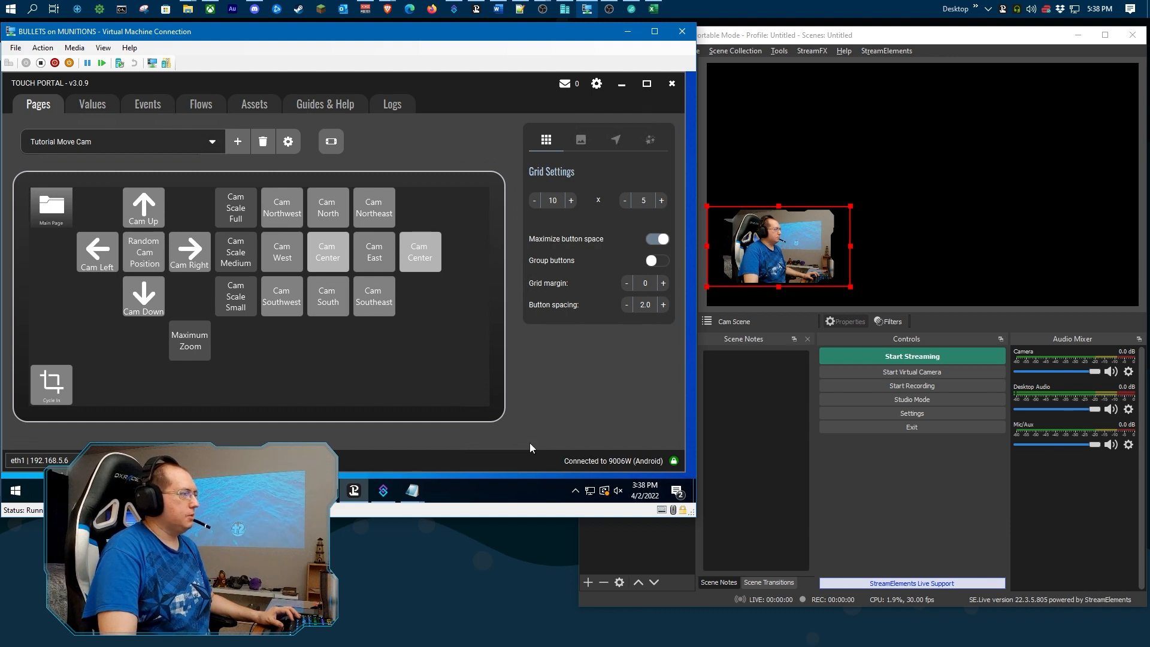
- Alternate Cam Scale Medium and Cam Scale Small twice in the southwest position, ending on small, to compare the two sizes
click(240, 268)
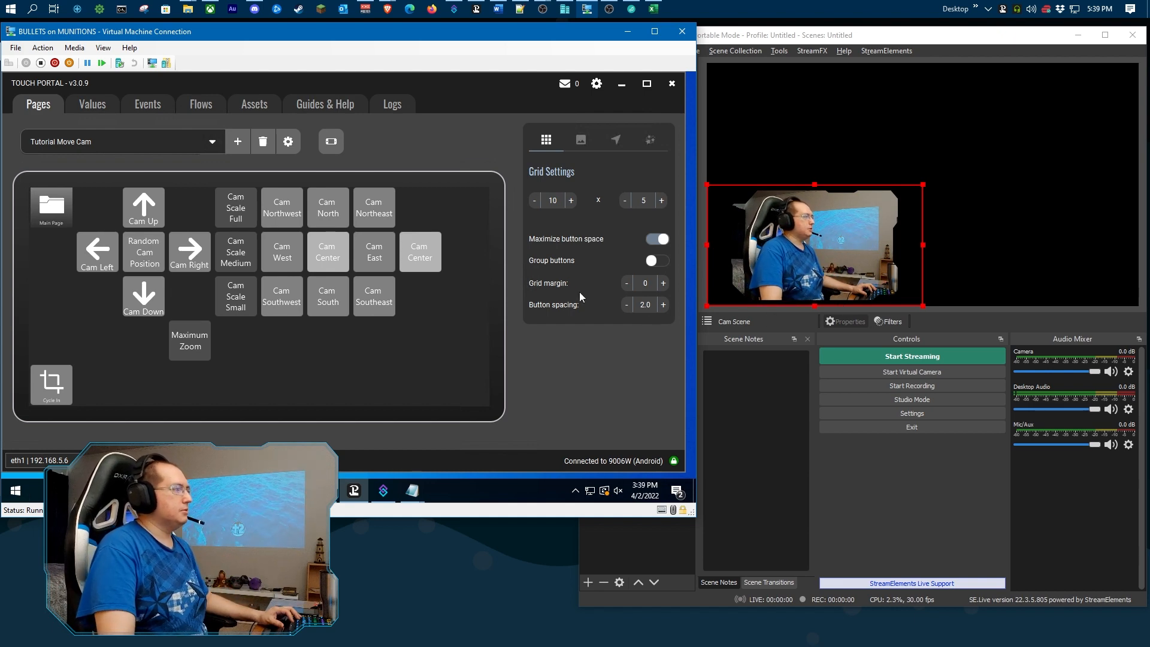
click(235, 298)
click(253, 258)
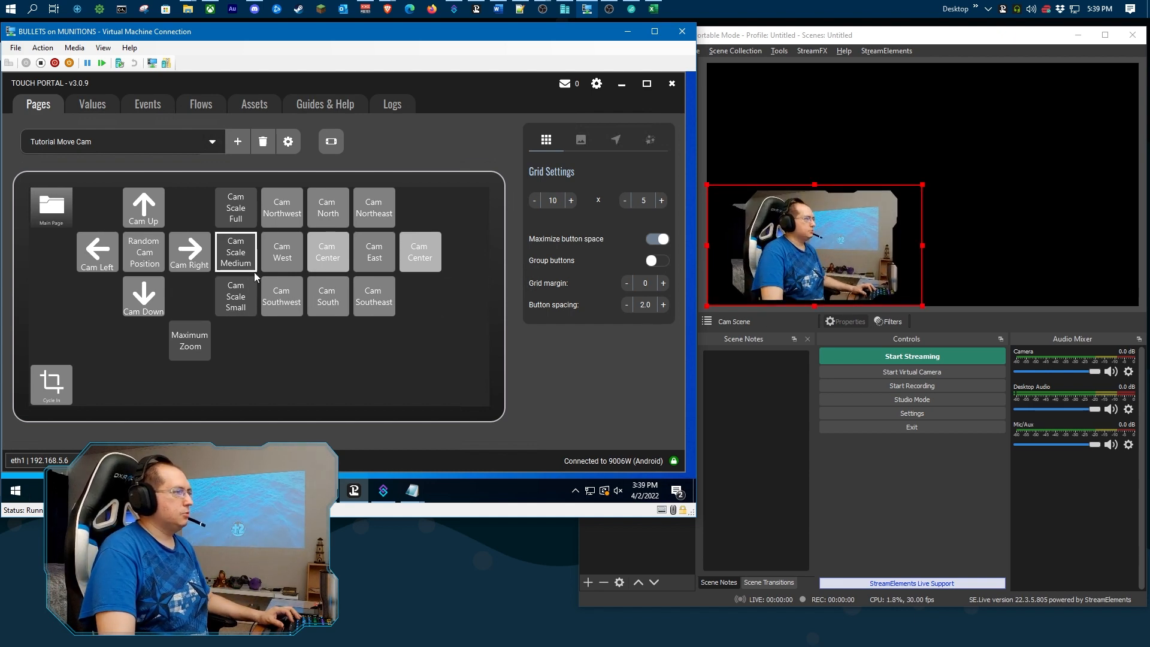
click(251, 302)
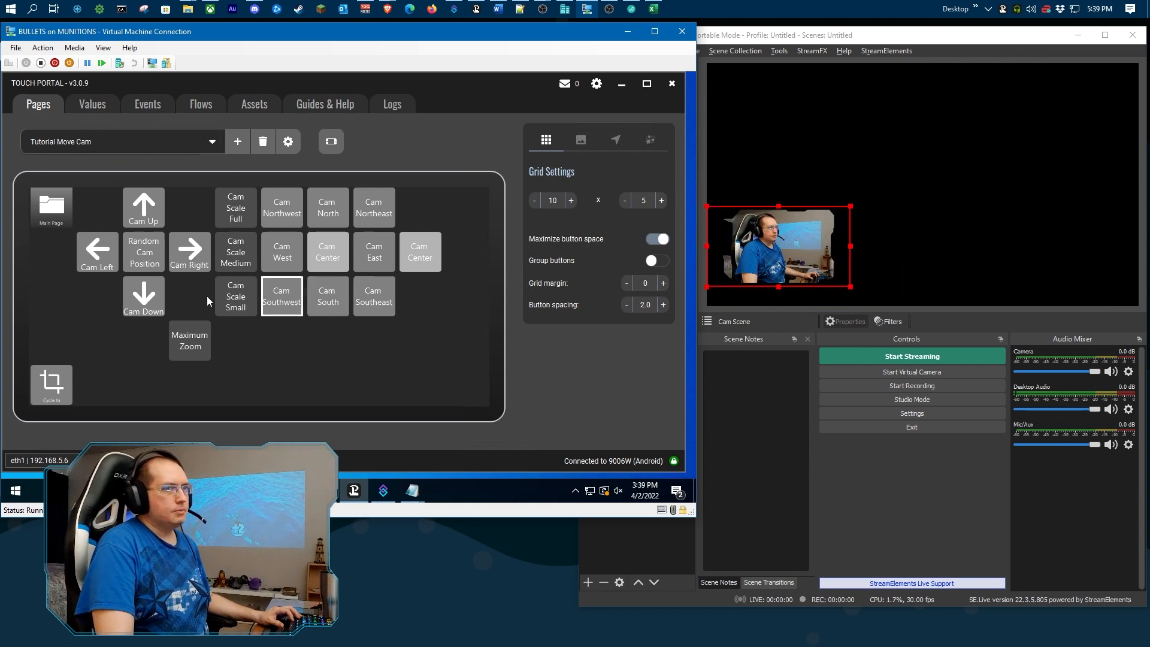
- Nudge the camera with Cam Up twice, then Cam Right, Cam Down and Cam Left to test the relative moves
click(139, 215)
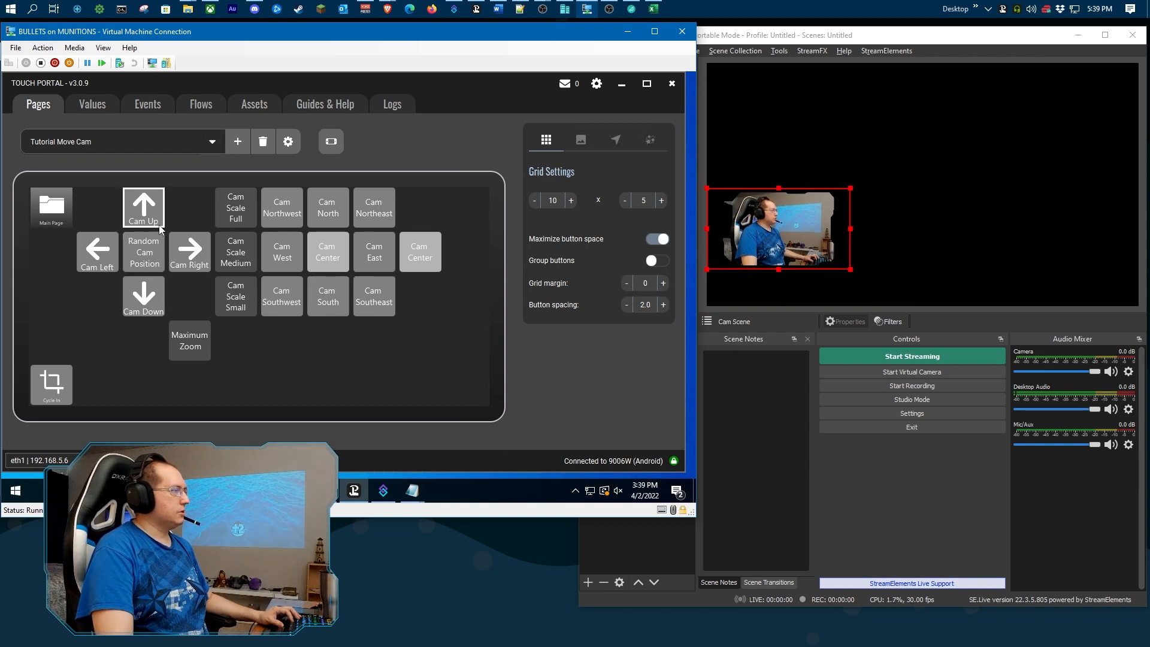
click(139, 215)
click(188, 256)
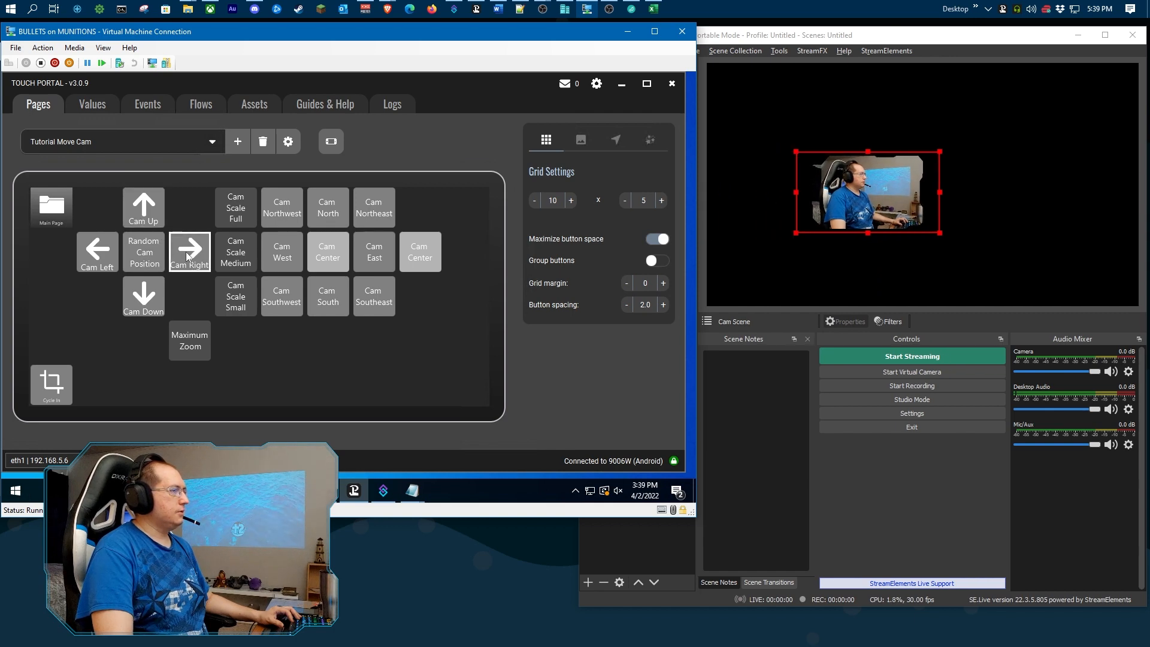
click(149, 290)
click(87, 254)
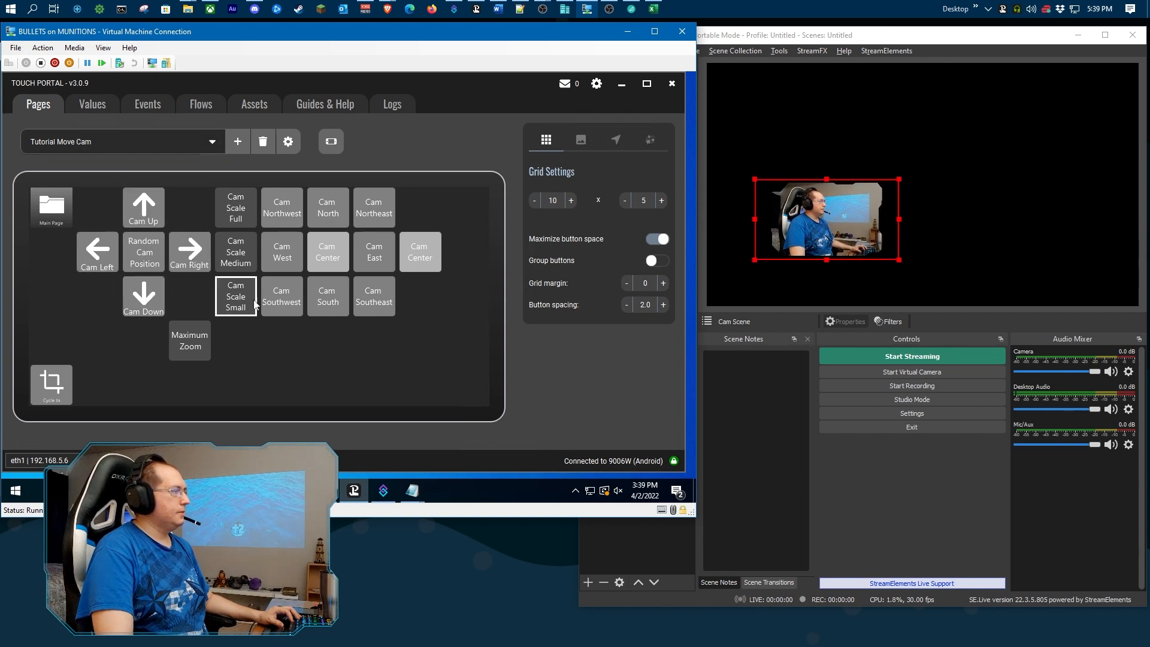
- Run Cam Southwest, Cam North, Cam Northeast, Cam East and Cam Northwest to test the small camera positions around the grid
click(282, 297)
click(323, 224)
click(366, 219)
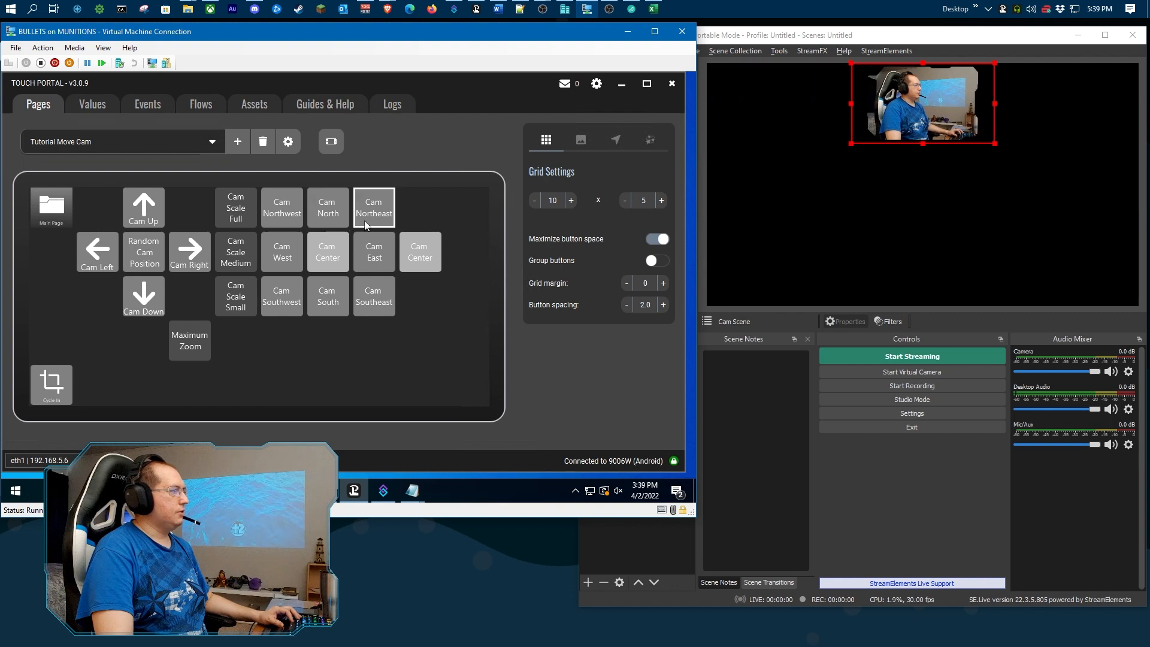
click(373, 257)
click(278, 207)
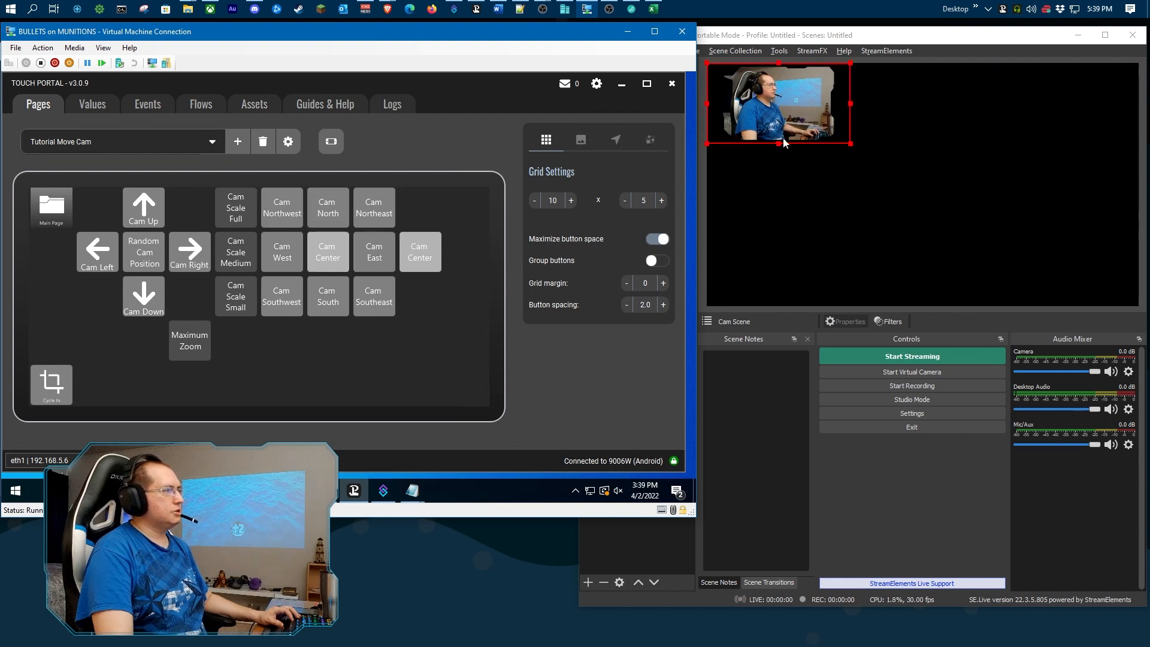
- Switch between OBS and Touch Portal to scale the northwest camera to medium, finishing in OBS
click(820, 63)
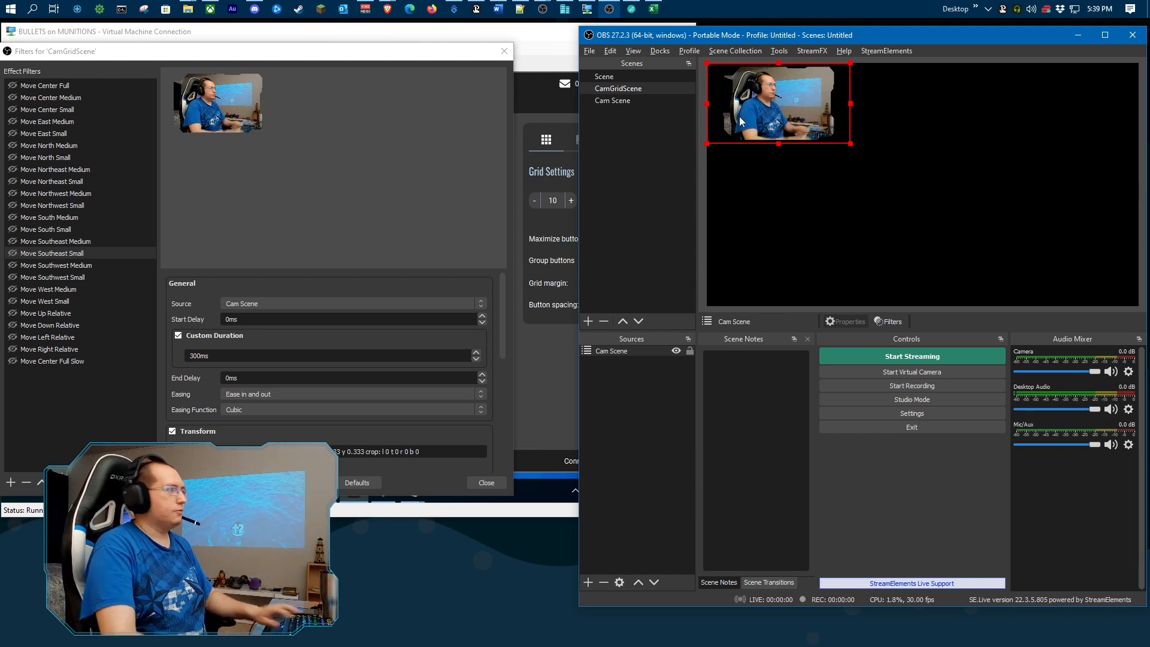
click(538, 368)
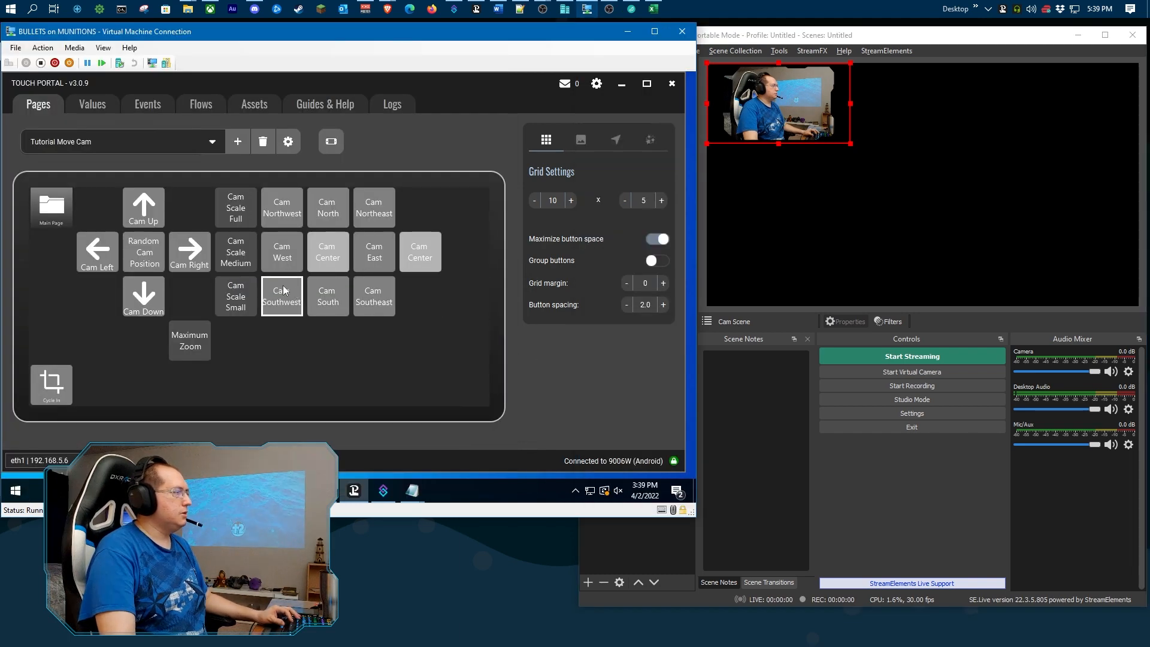
click(777, 391)
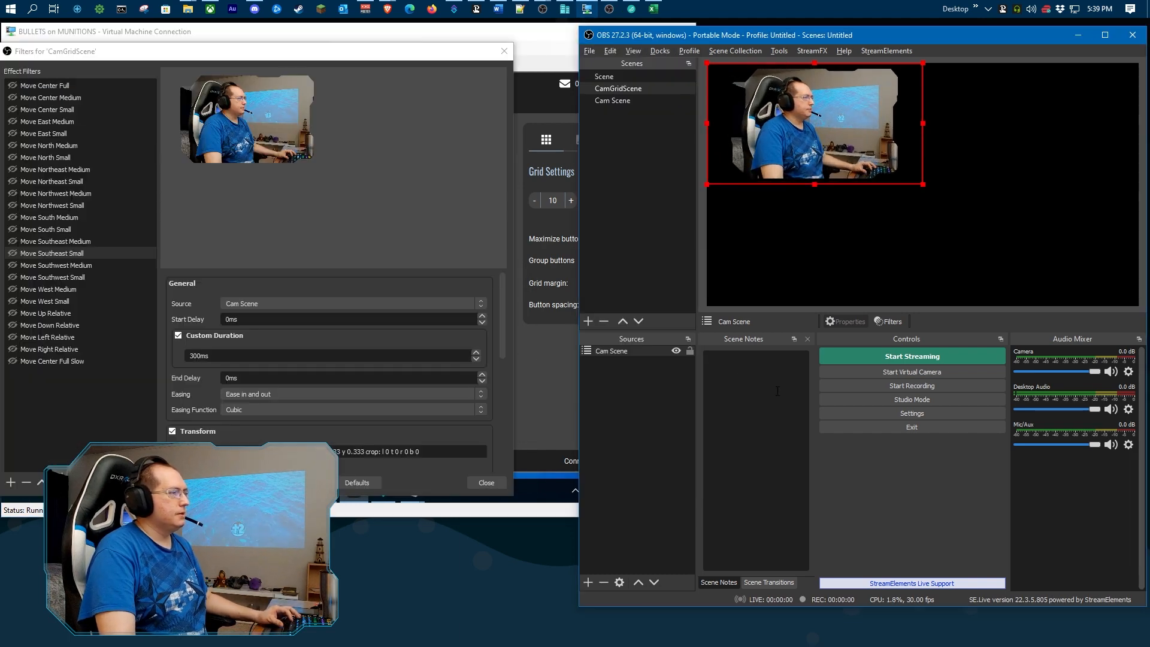
- Send the medium camera to the southwest position from Touch Portal and raise it slightly above the canvas's bottom edge in OBS
key(alt+Tab)
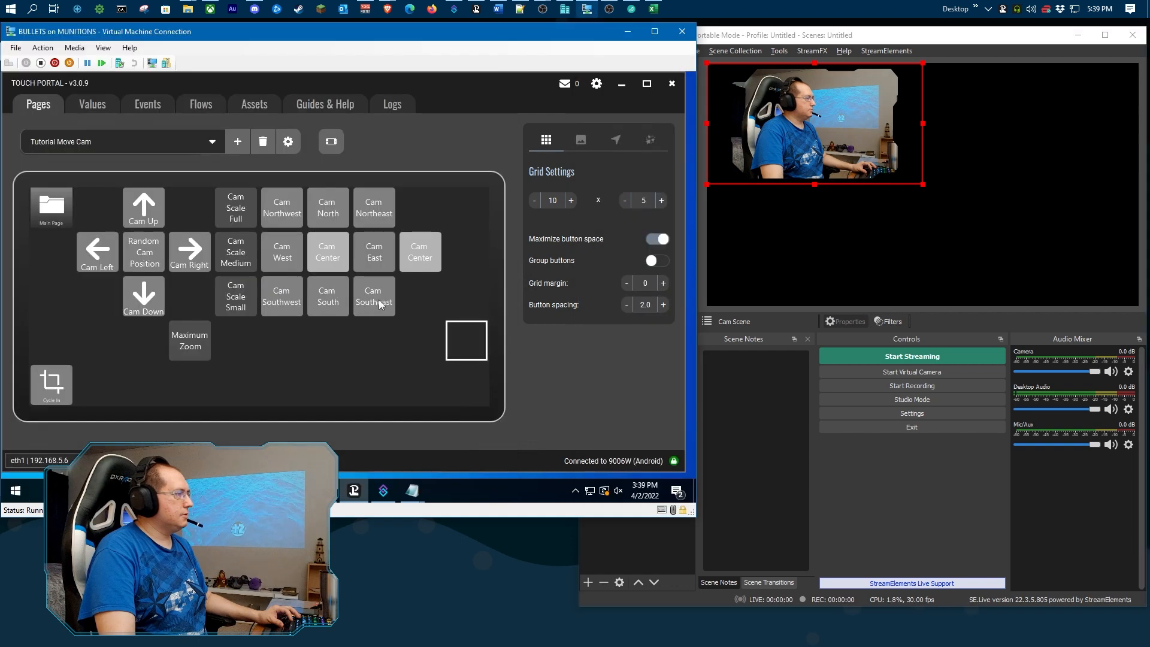
click(800, 260)
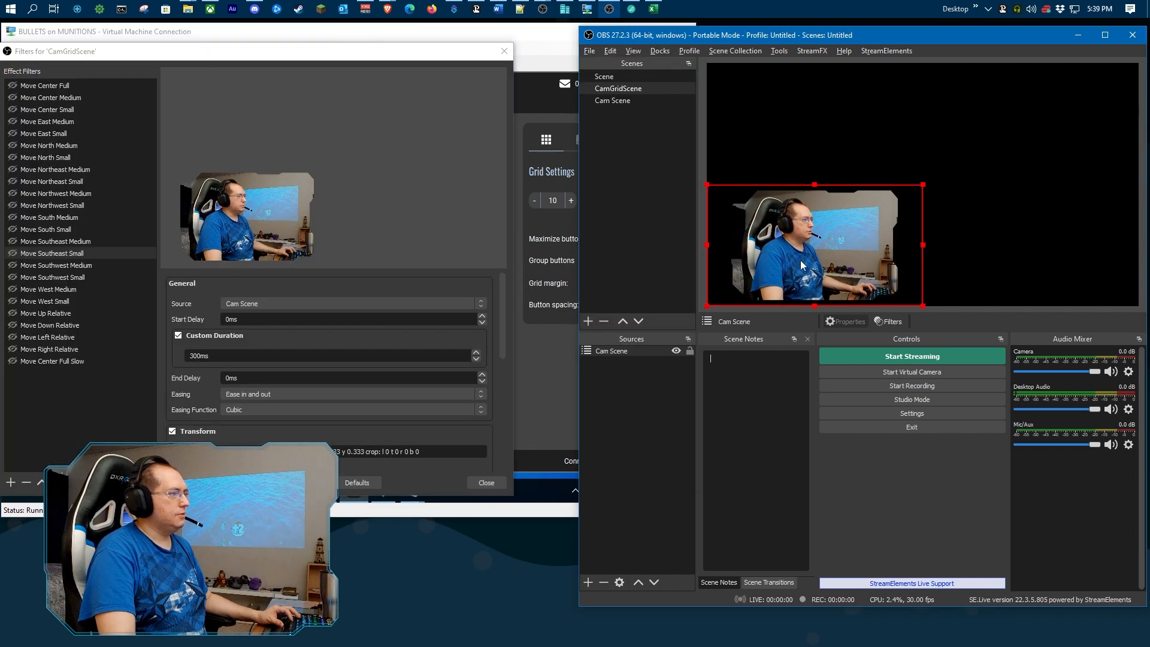
drag(801, 260, 800, 242)
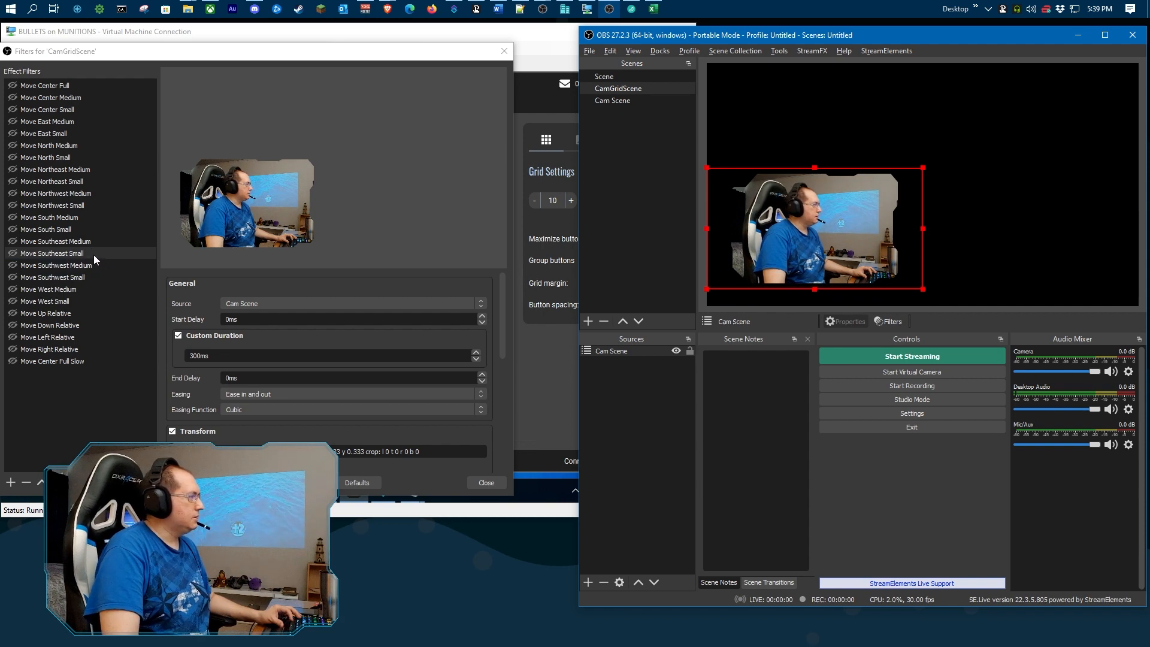
- Store the raised camera transform in the Move Southwest Medium filter and test it against Move Southwest Small
click(70, 267)
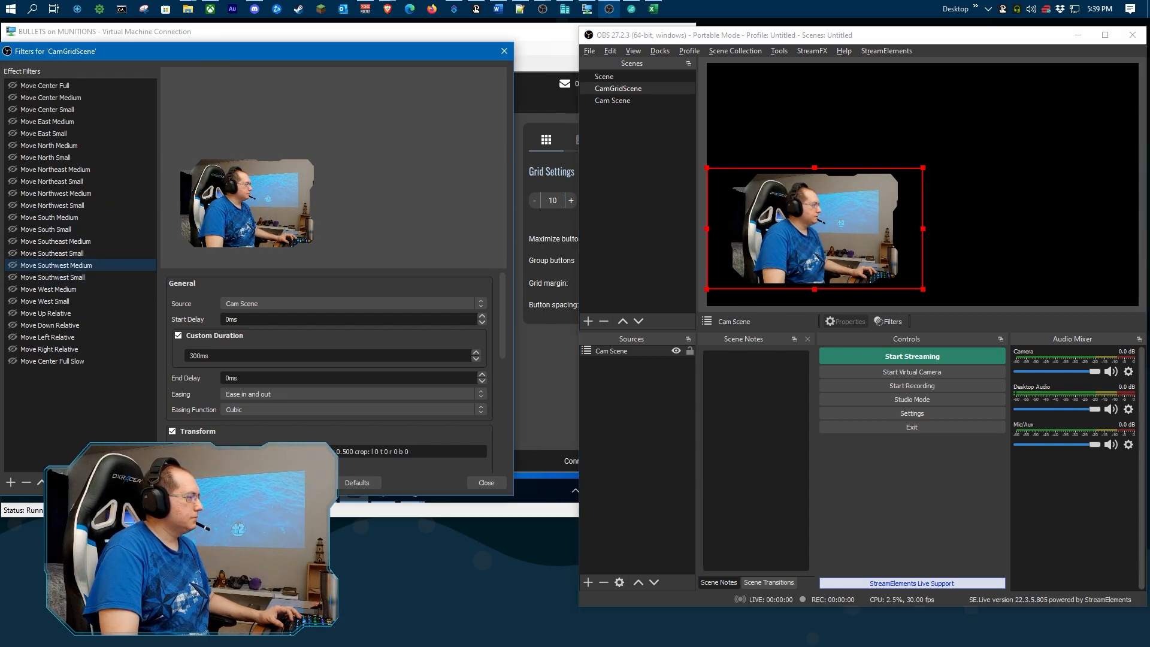
click(245, 468)
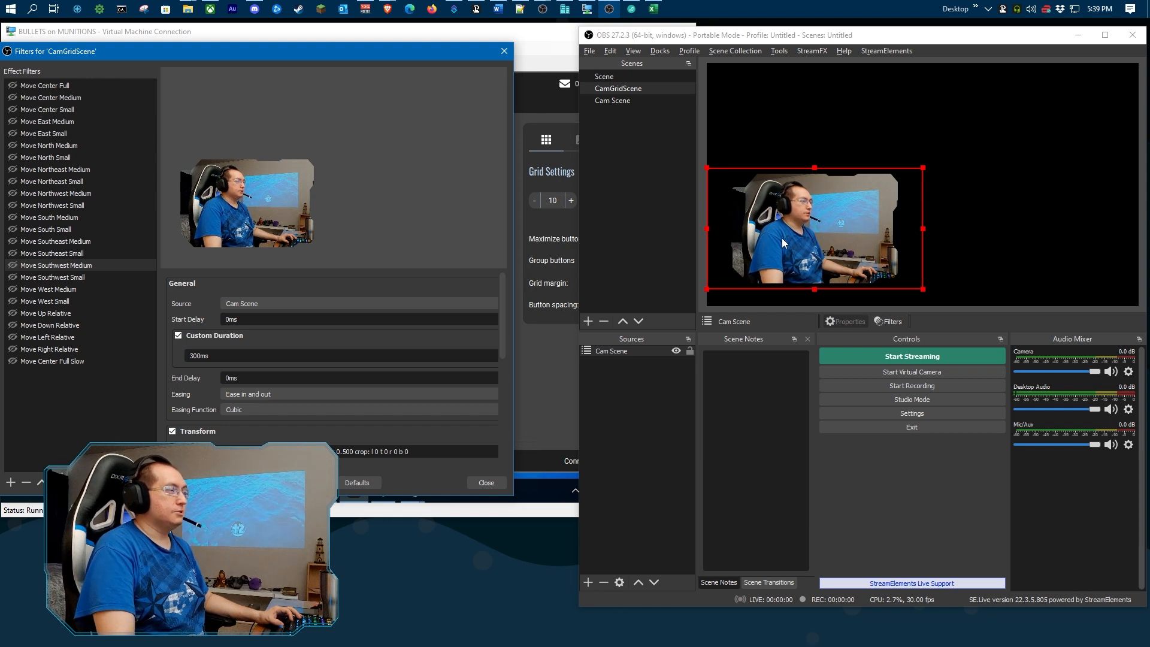
click(12, 278)
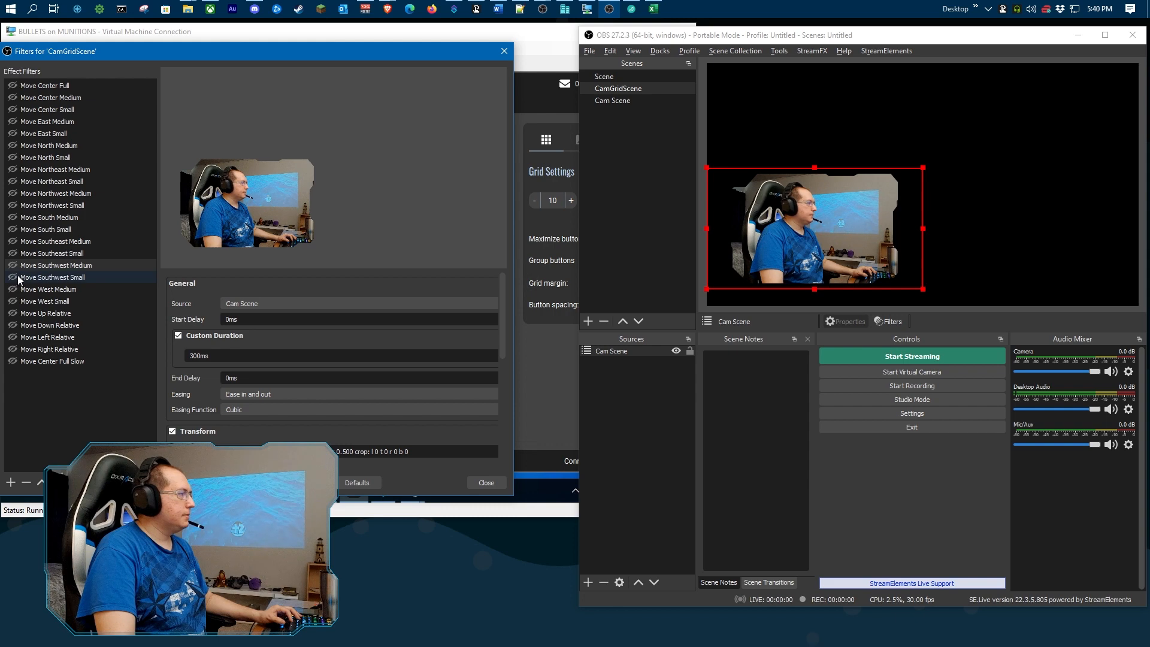
click(14, 266)
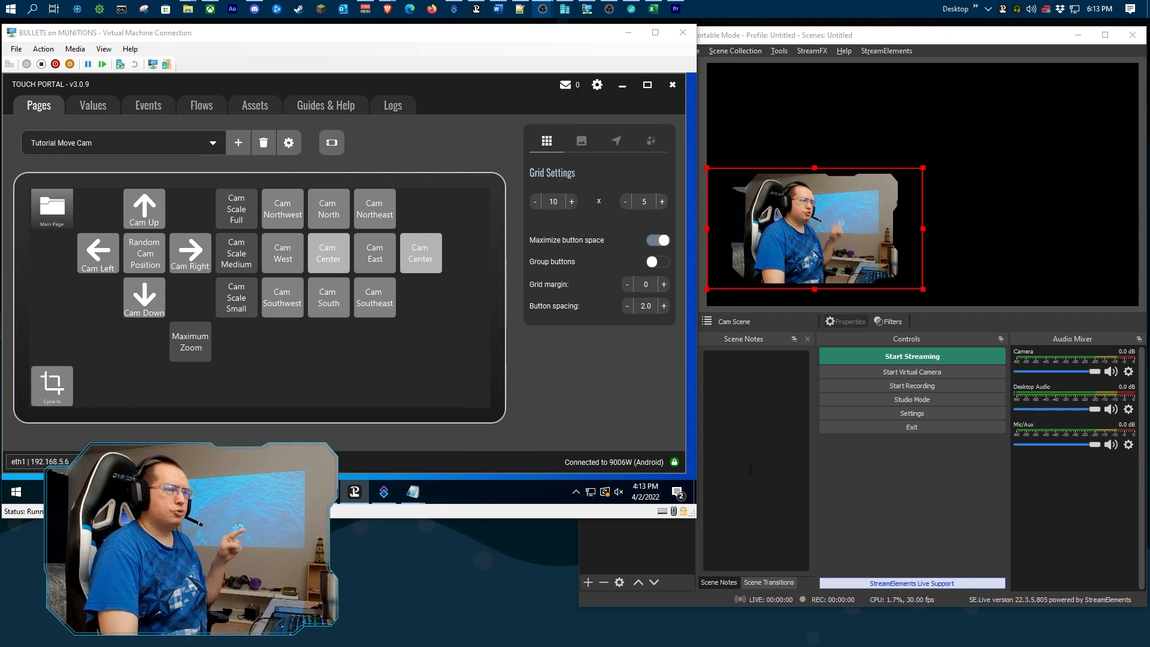
- Open the Cam Northwest button in Touch Portal to check its assigned action, and save it without edits
click(333, 358)
key(Escape)
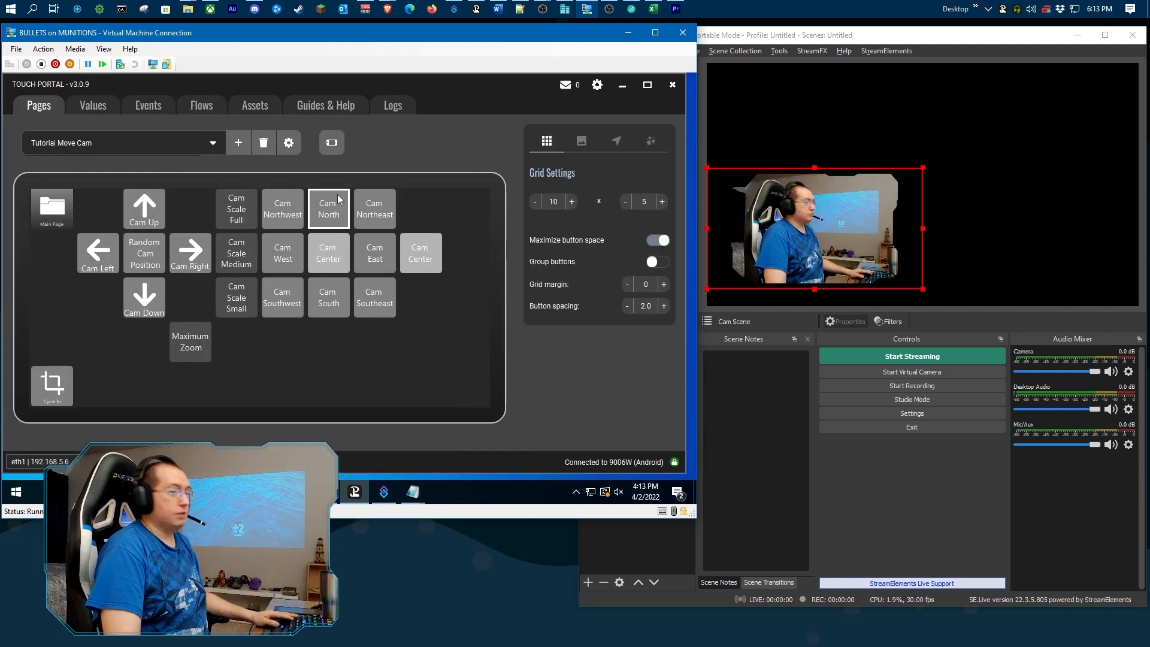
click(300, 207)
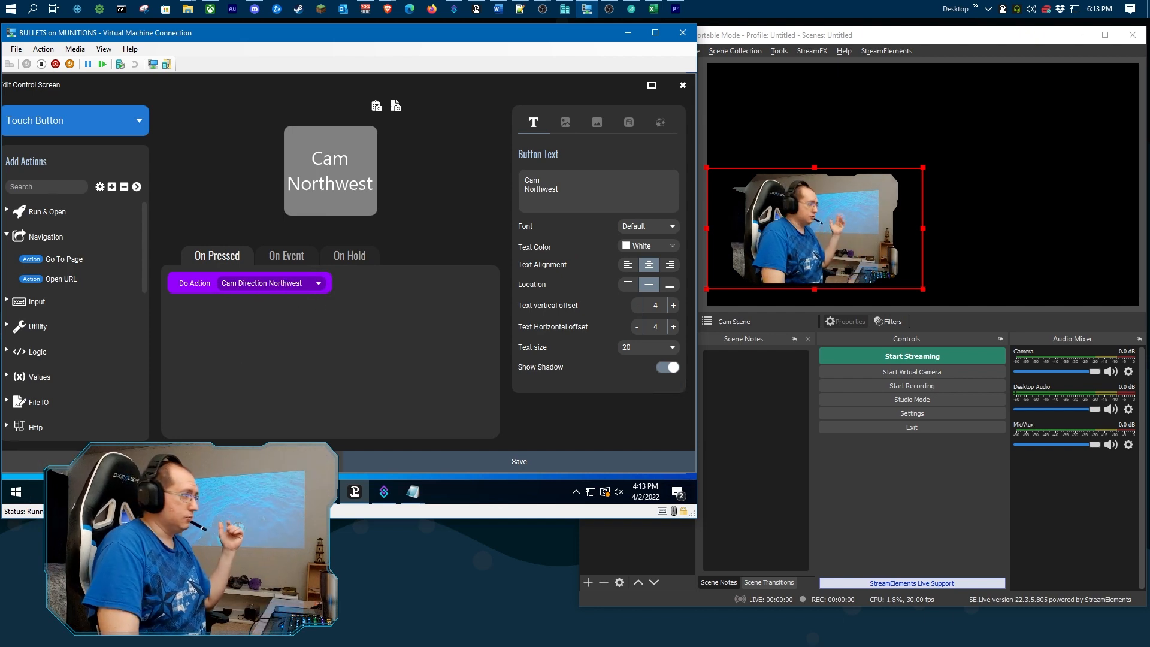
click(210, 461)
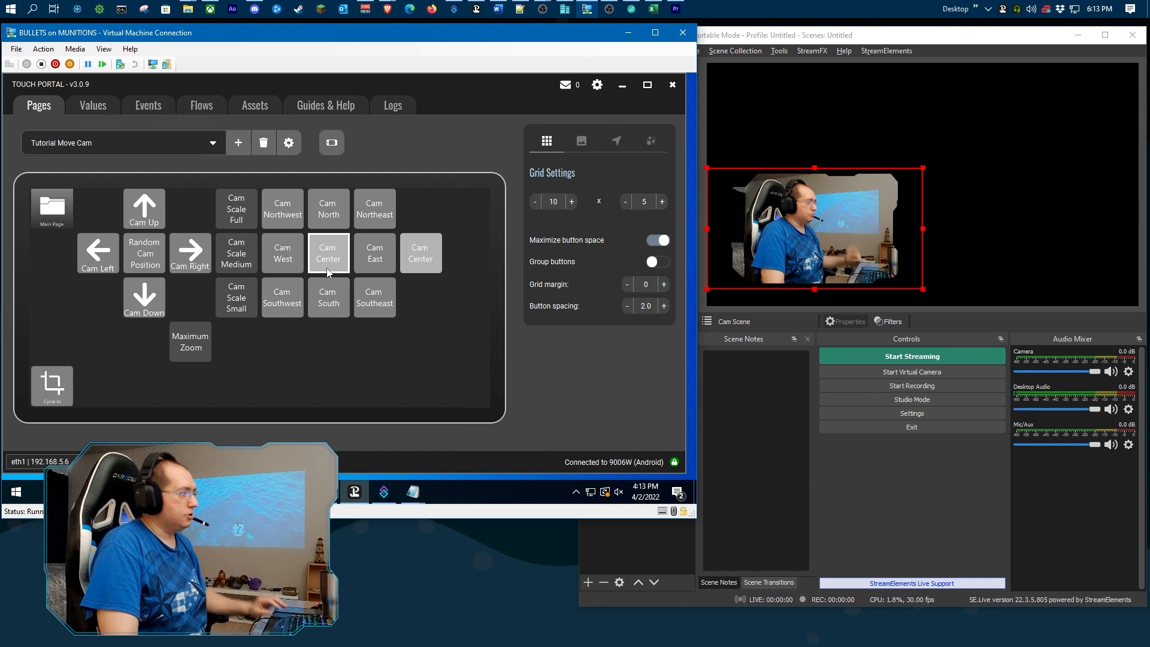
- Switch to Streamer.bot and examine the sub-actions of Cam Direction Center, East, North, Northeast, Northwest and South
click(383, 492)
click(70, 119)
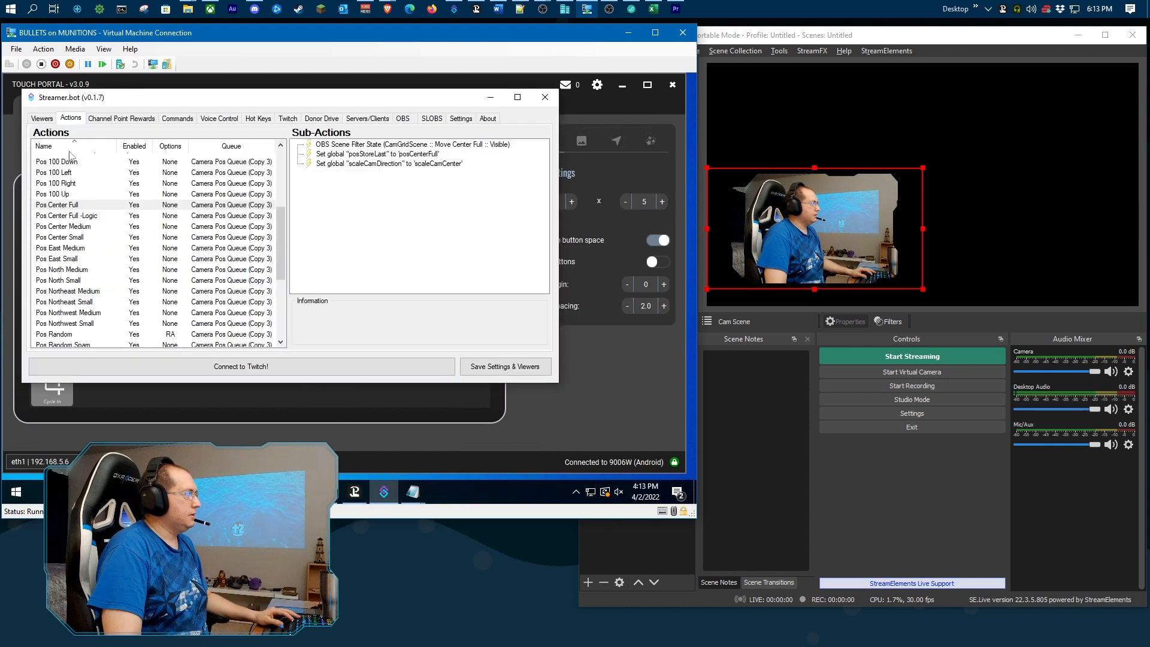
scroll(72, 196, up, 5)
click(52, 174)
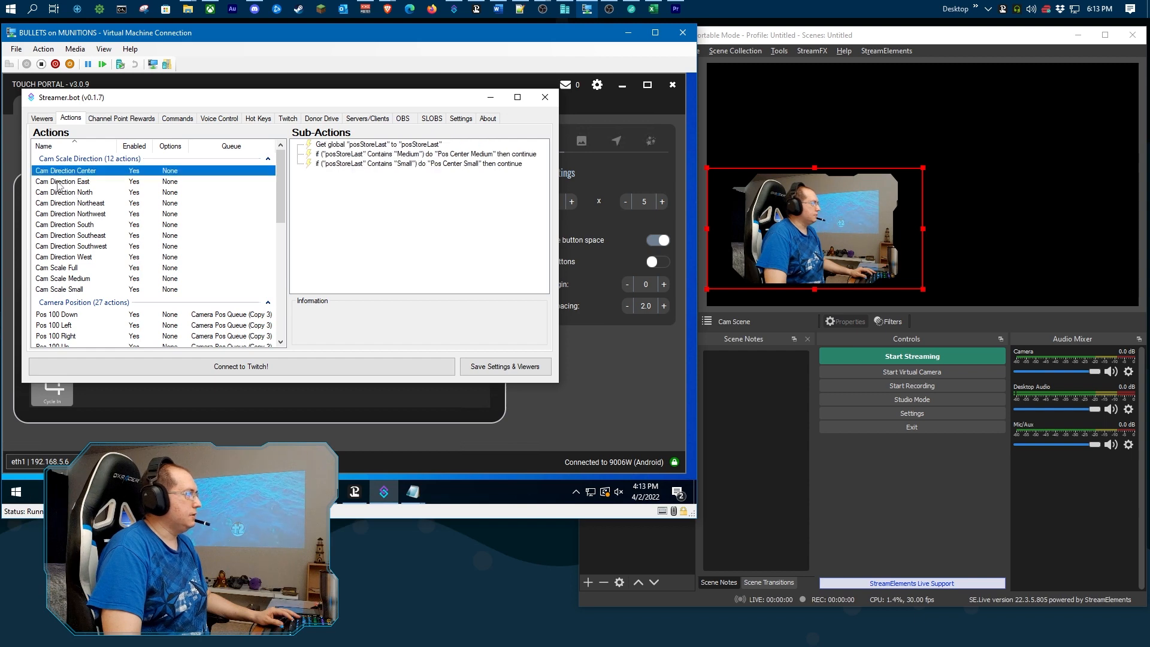
click(59, 183)
click(60, 193)
click(62, 207)
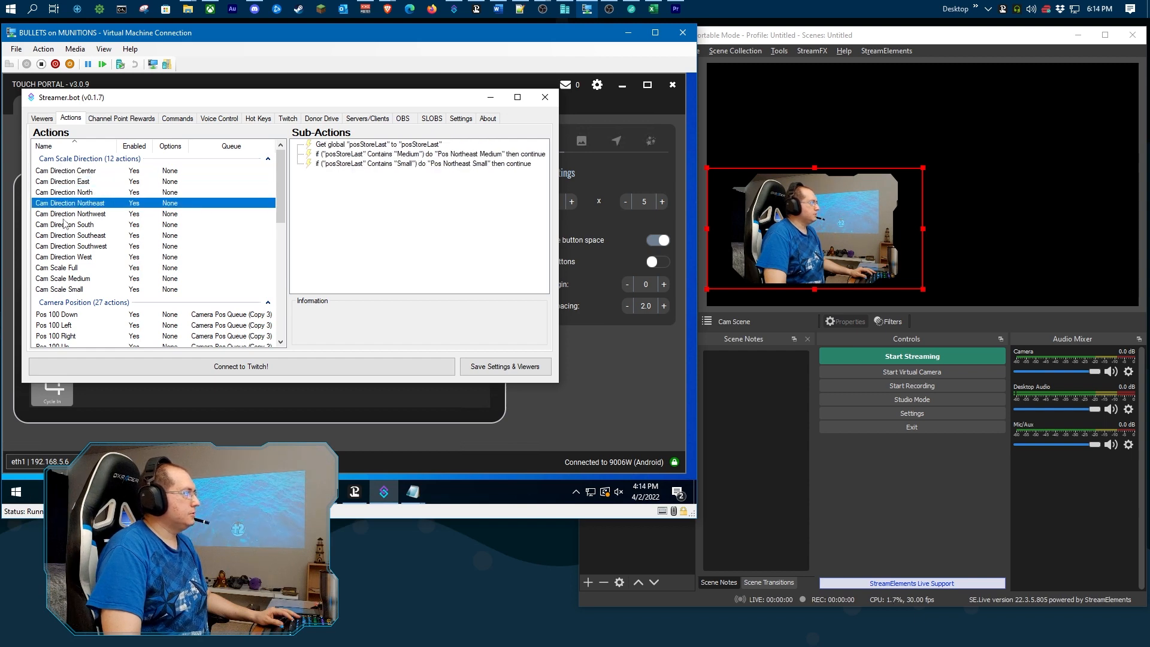
click(62, 217)
click(63, 225)
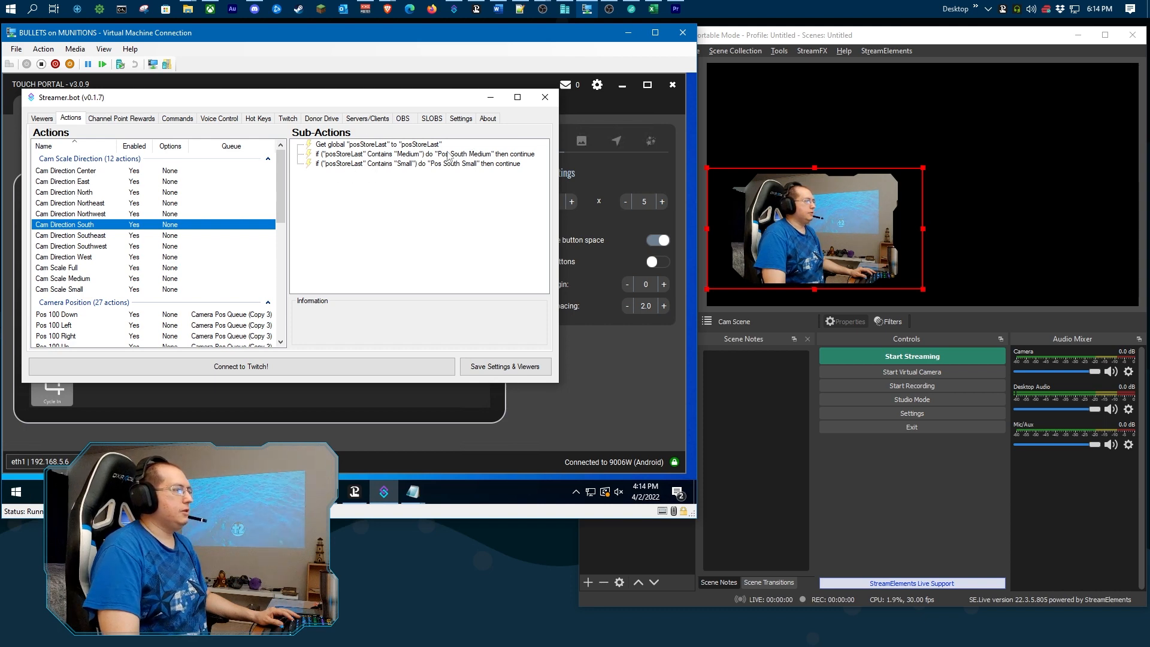
- Review the Camera Position group and examine the sub-actions of Cam Direction Center and Cam Scale Small, Medium and Full
scroll(239, 298, down, 4)
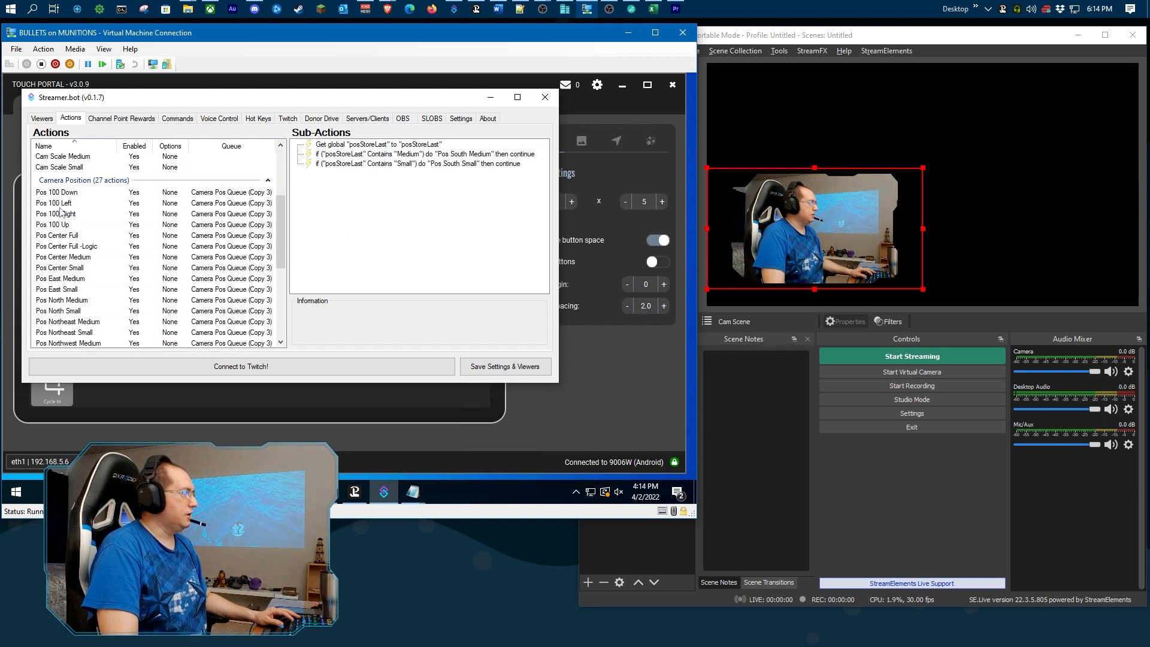
scroll(126, 246, up, 3)
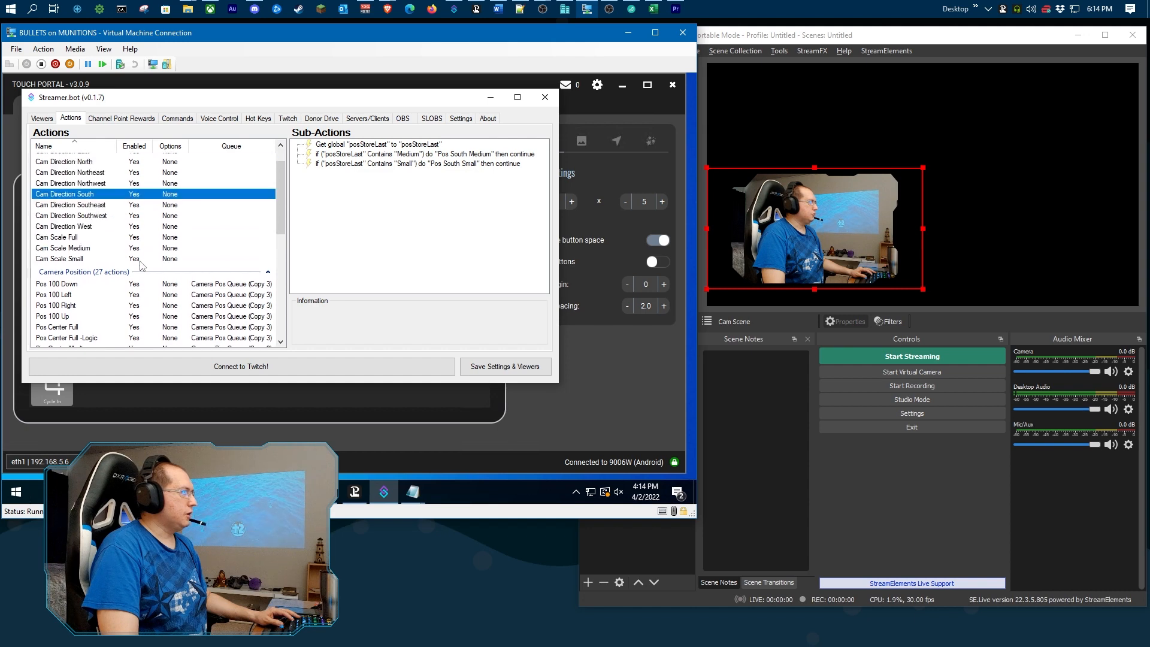
scroll(142, 266, down, 1)
scroll(142, 266, down, 3)
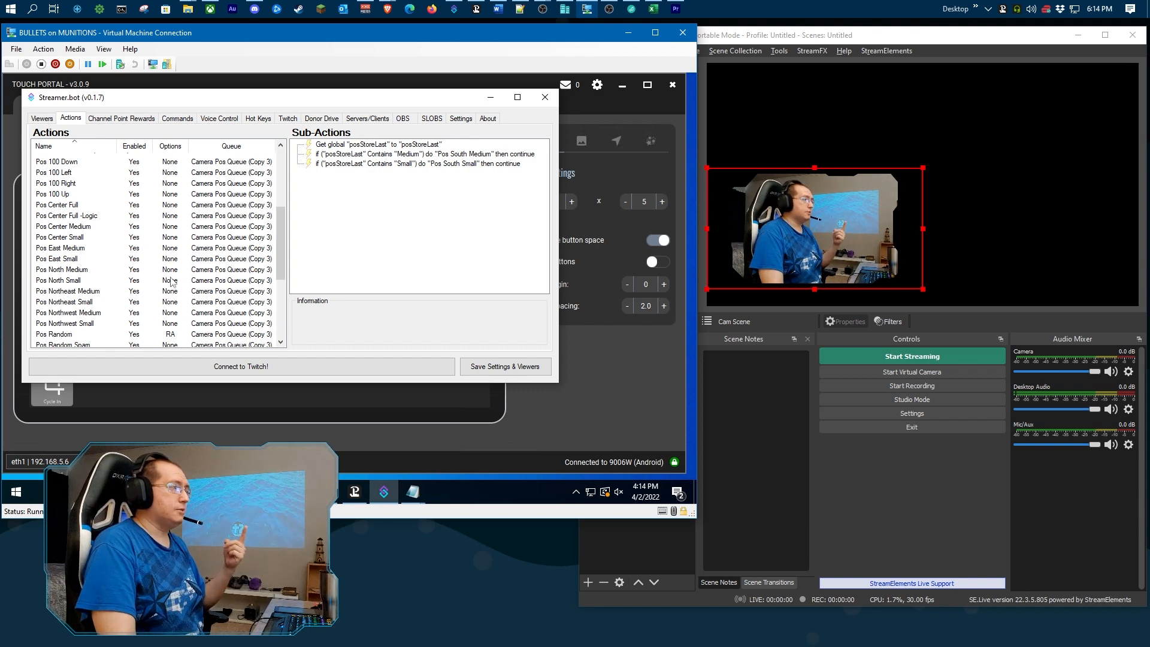
scroll(96, 284, up, 3)
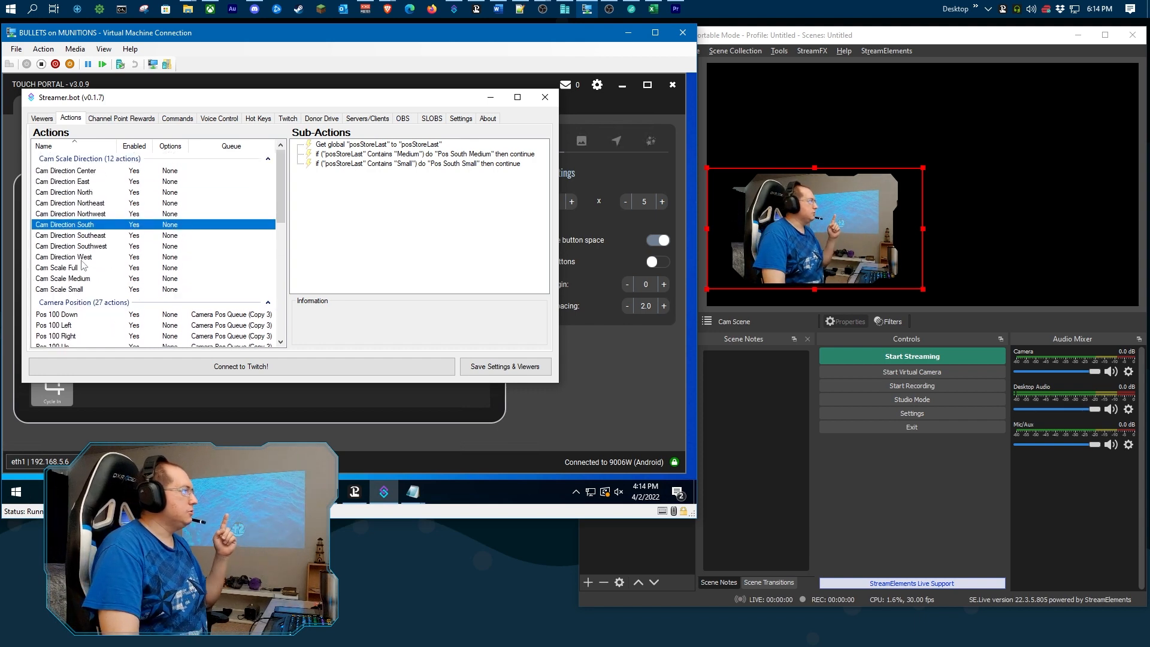
click(79, 172)
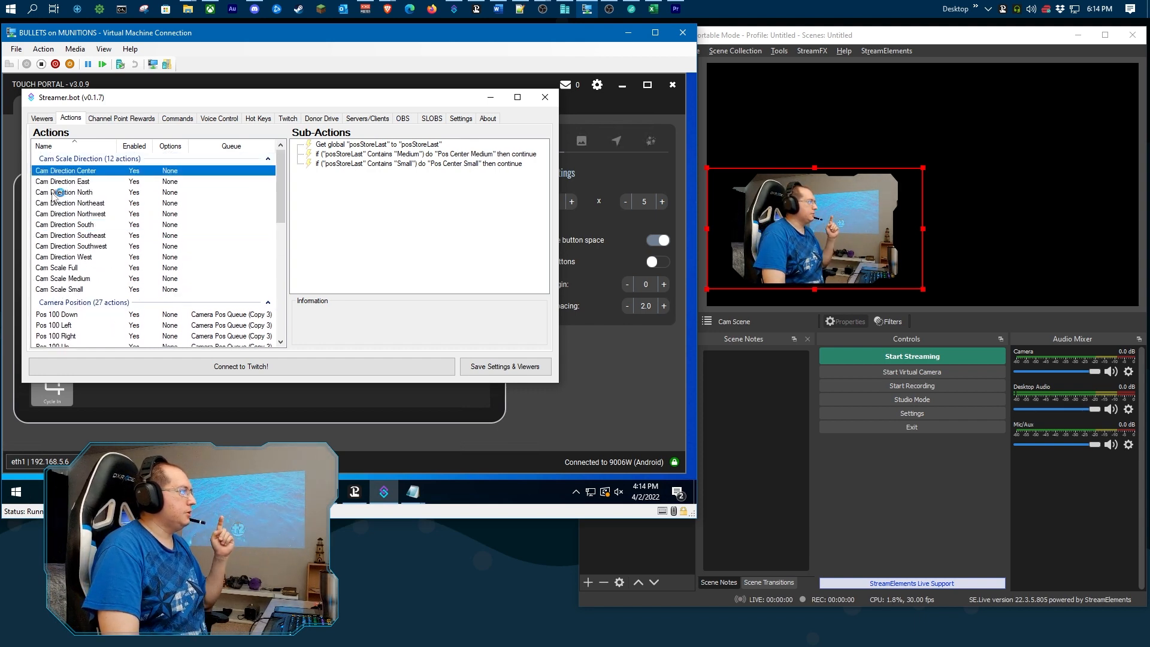
click(69, 290)
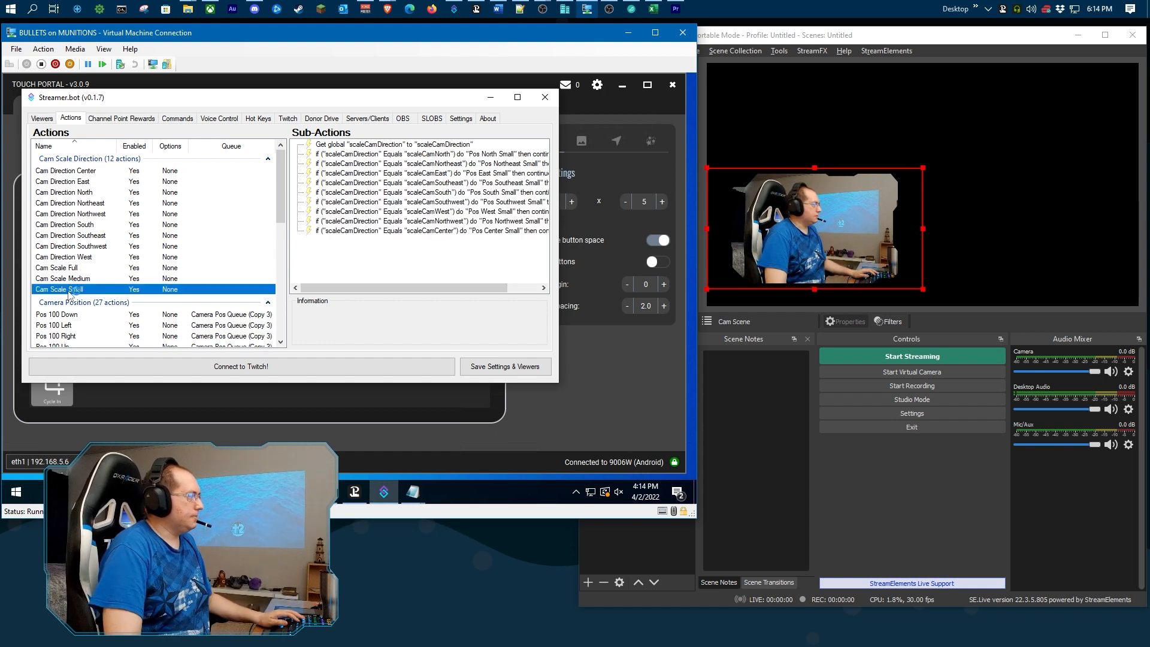
click(82, 280)
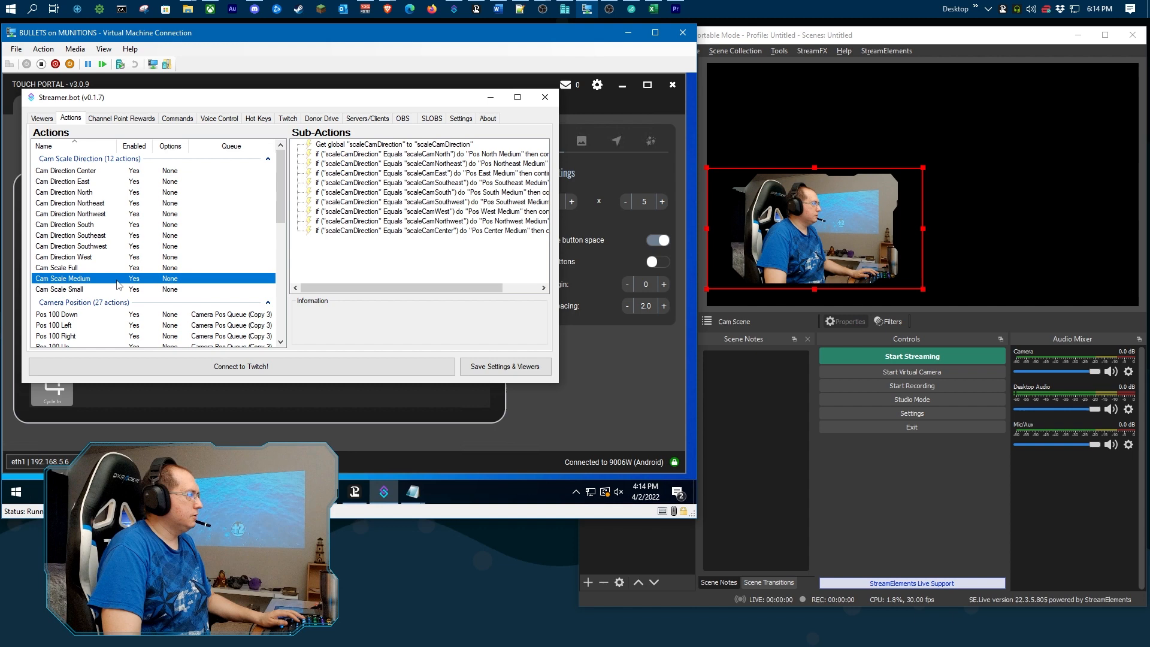
click(64, 269)
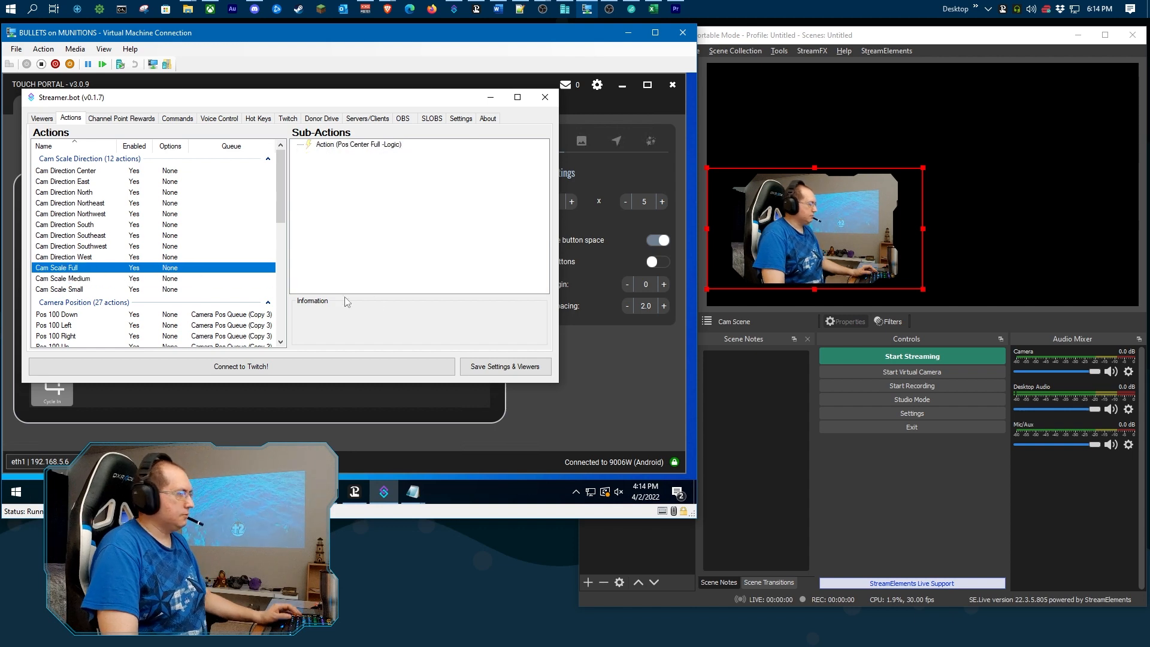
- Run Cam Scale Full from Touch Portal and review Cam Direction East, Northeast and South in Streamer.bot
click(567, 357)
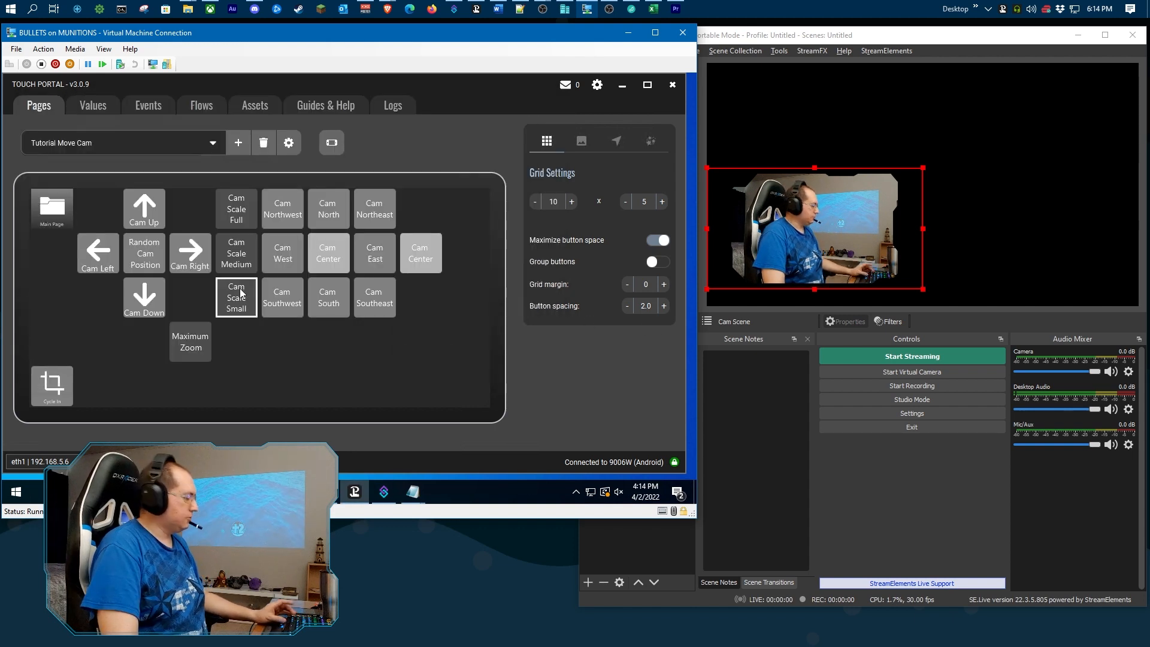
click(234, 223)
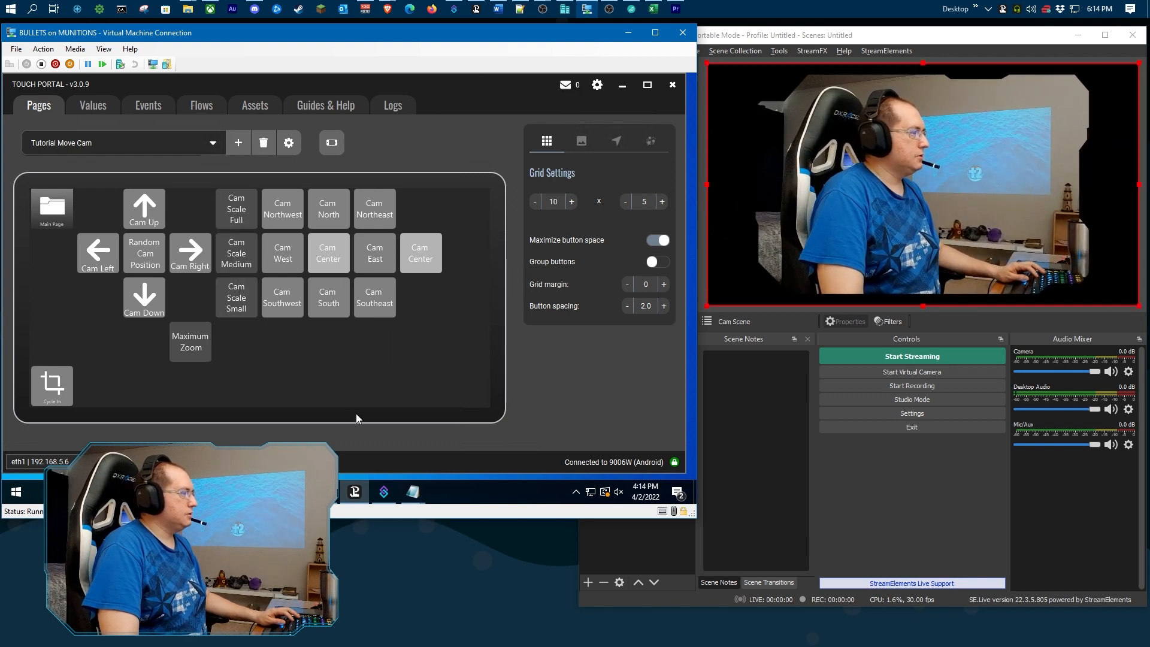
click(384, 493)
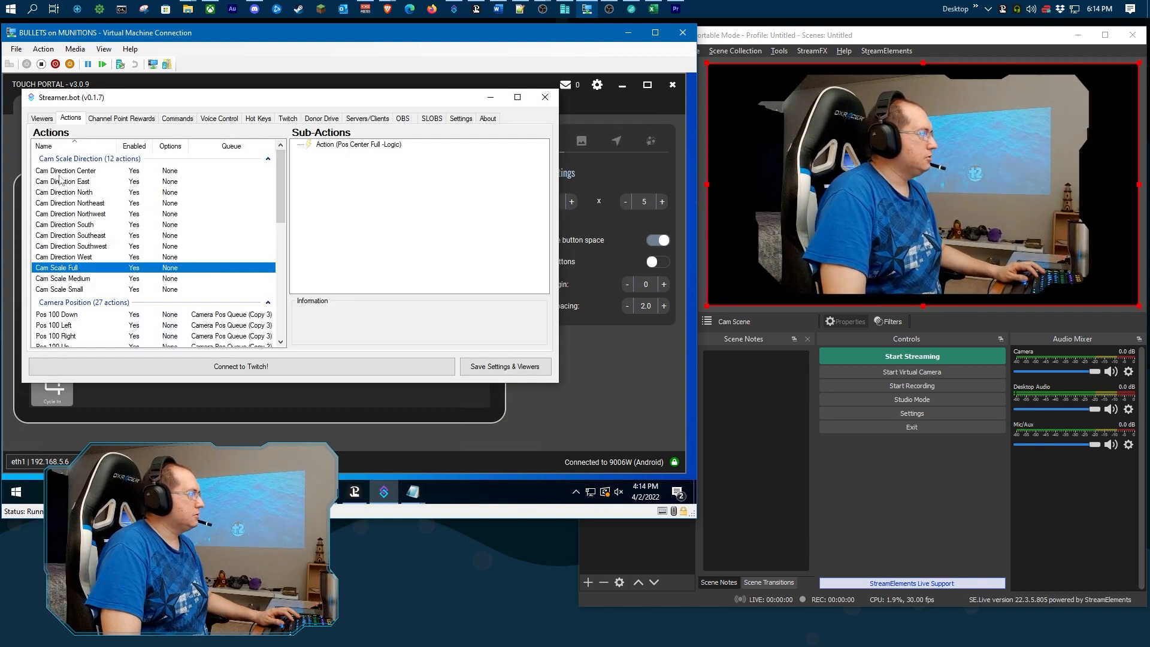
click(79, 182)
click(80, 204)
click(80, 225)
click(547, 412)
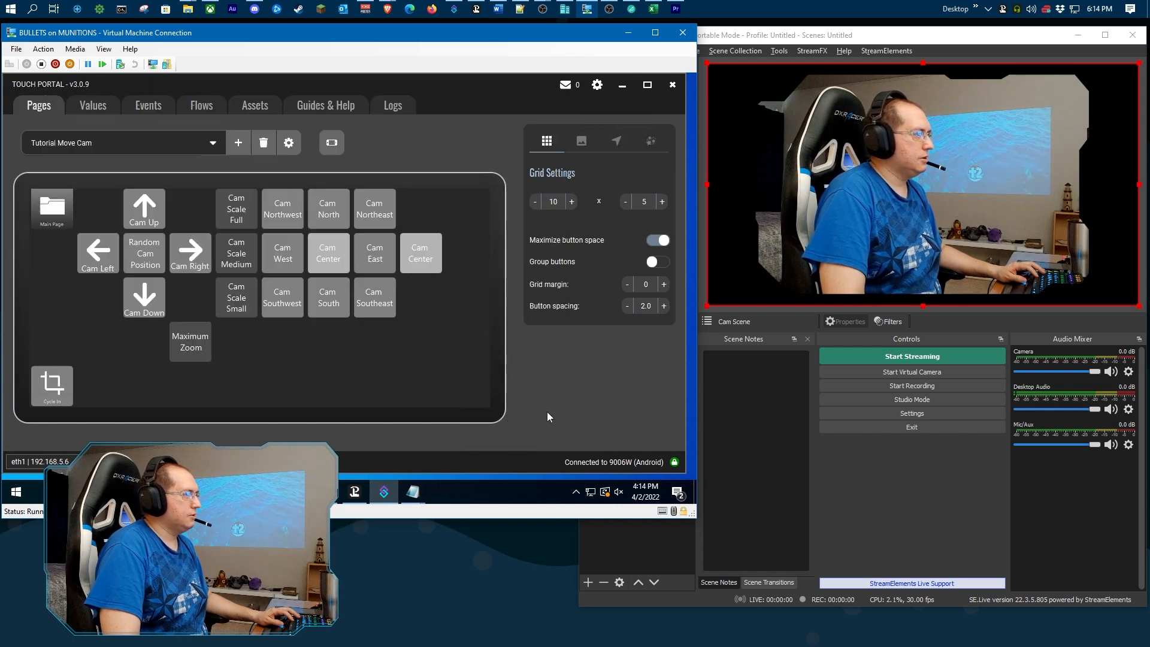
- Test the camera direction buttons around the grid in Touch Portal, ending on Cam Southwest, and check that button's assigned action
click(283, 208)
click(329, 209)
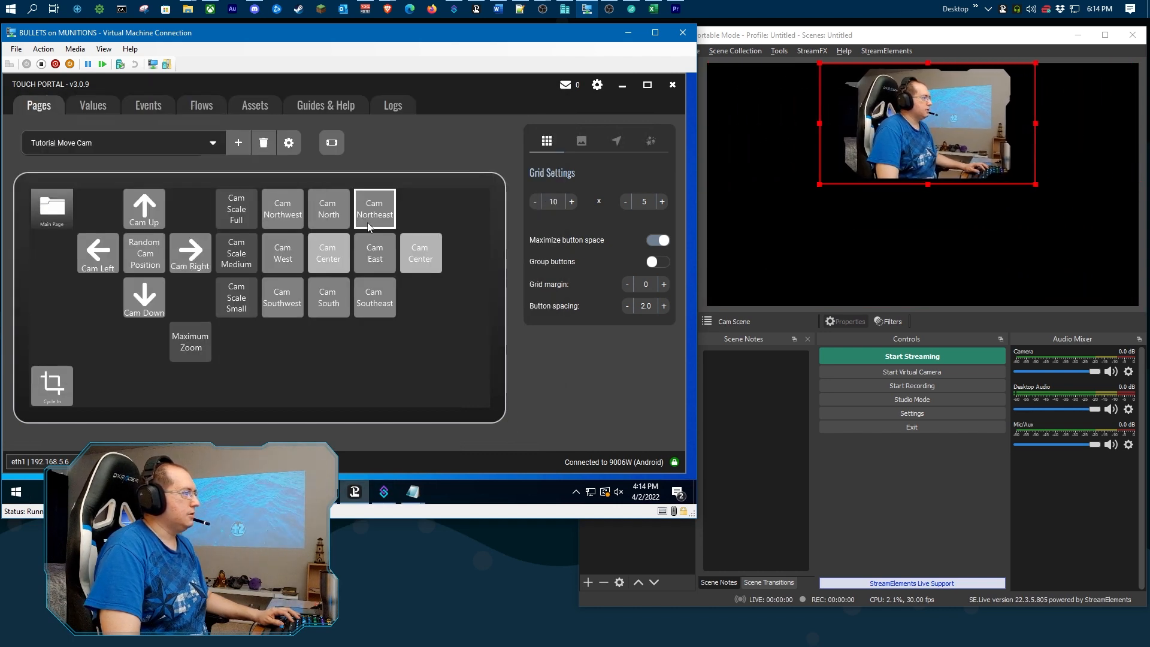
click(374, 209)
click(375, 257)
click(374, 297)
click(328, 297)
click(329, 253)
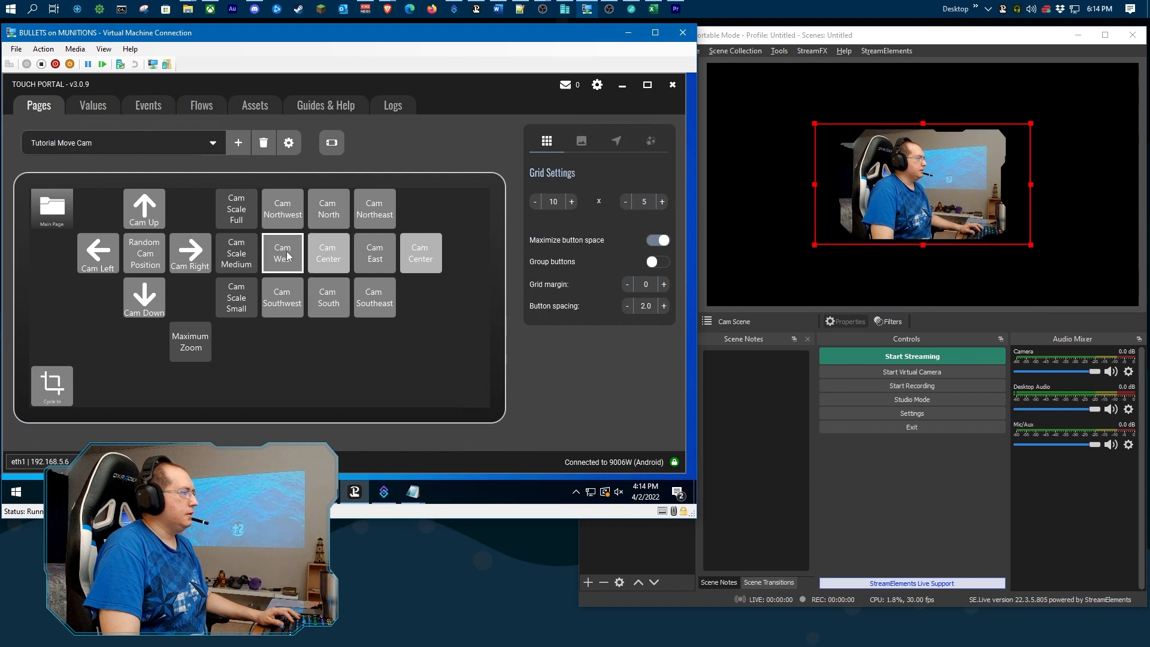
click(283, 293)
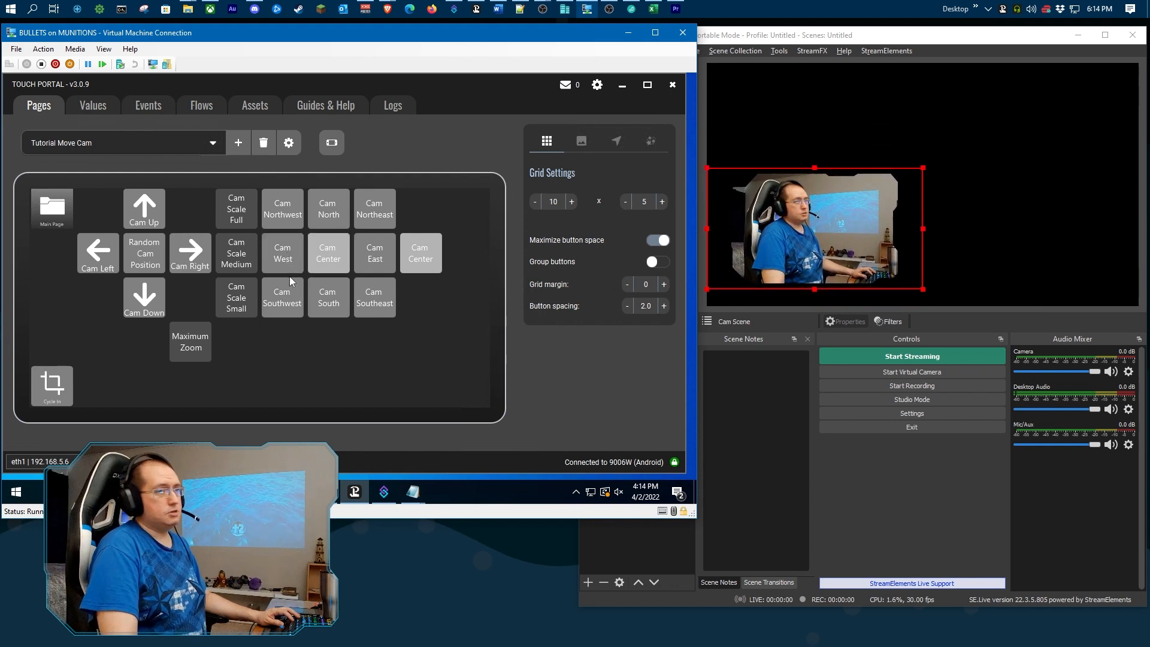
click(292, 297)
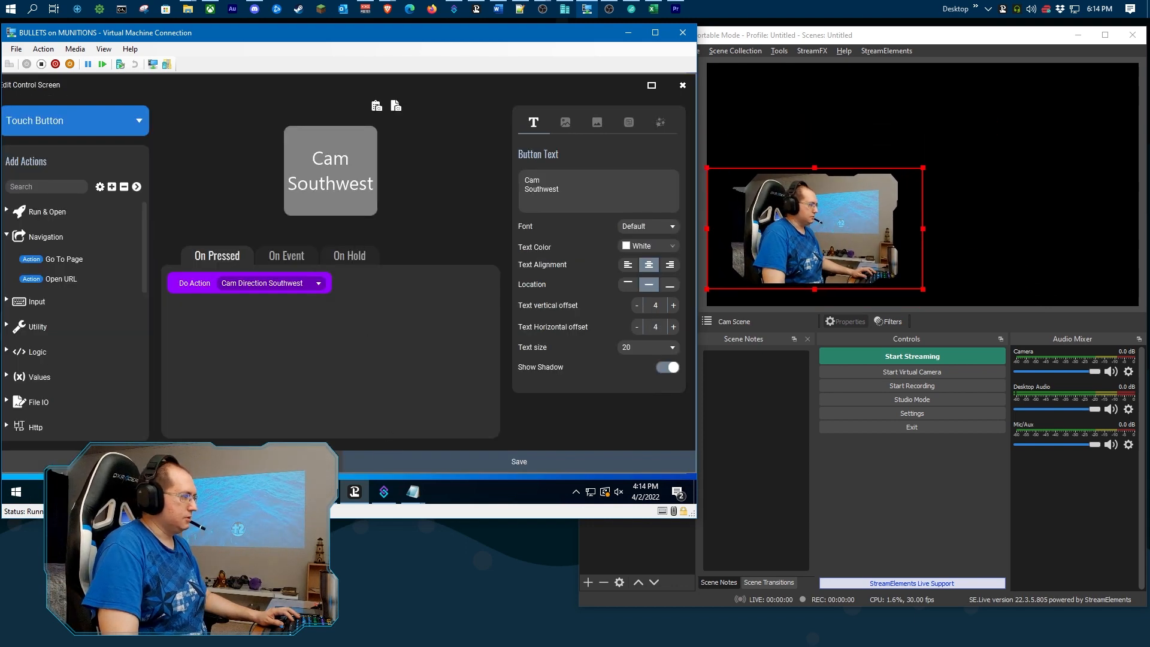
click(519, 462)
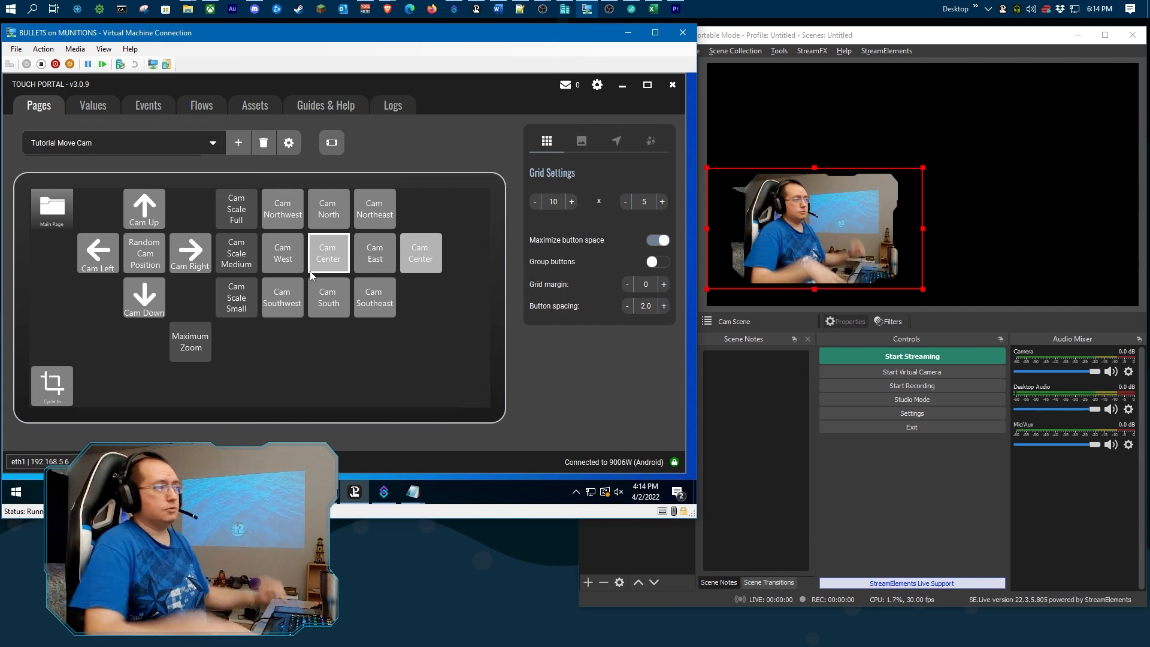
- Import the page file Tutorial Move Cam Full.tpz into Touch Portal with the optional data left off
click(288, 148)
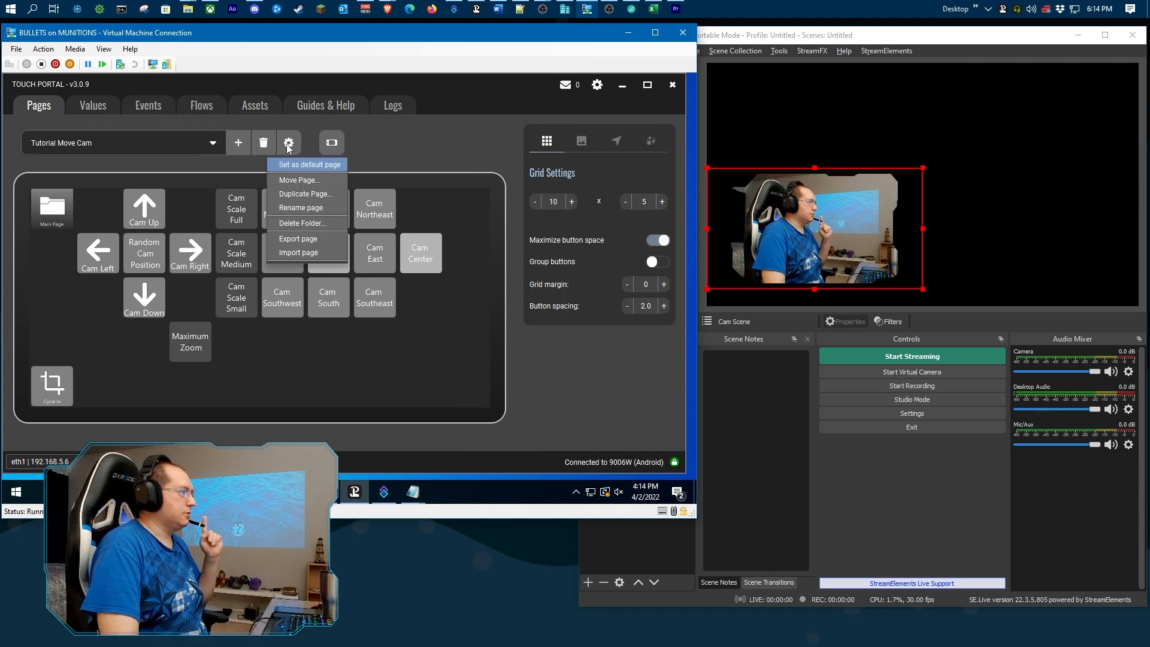
click(293, 254)
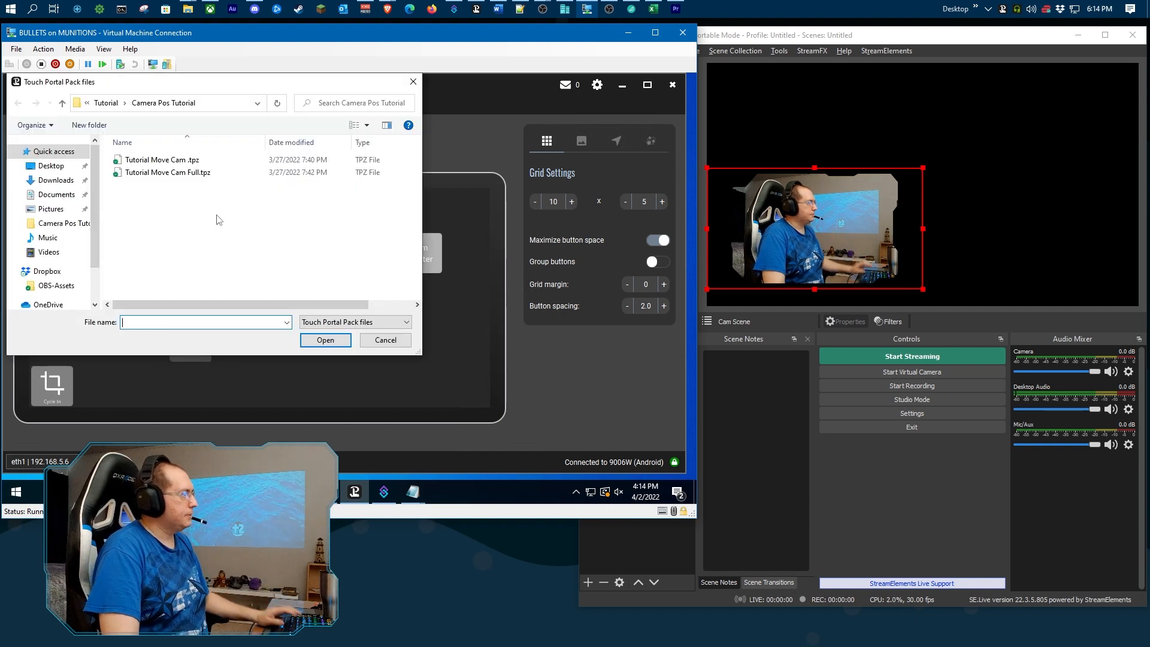
click(177, 174)
double_click(157, 176)
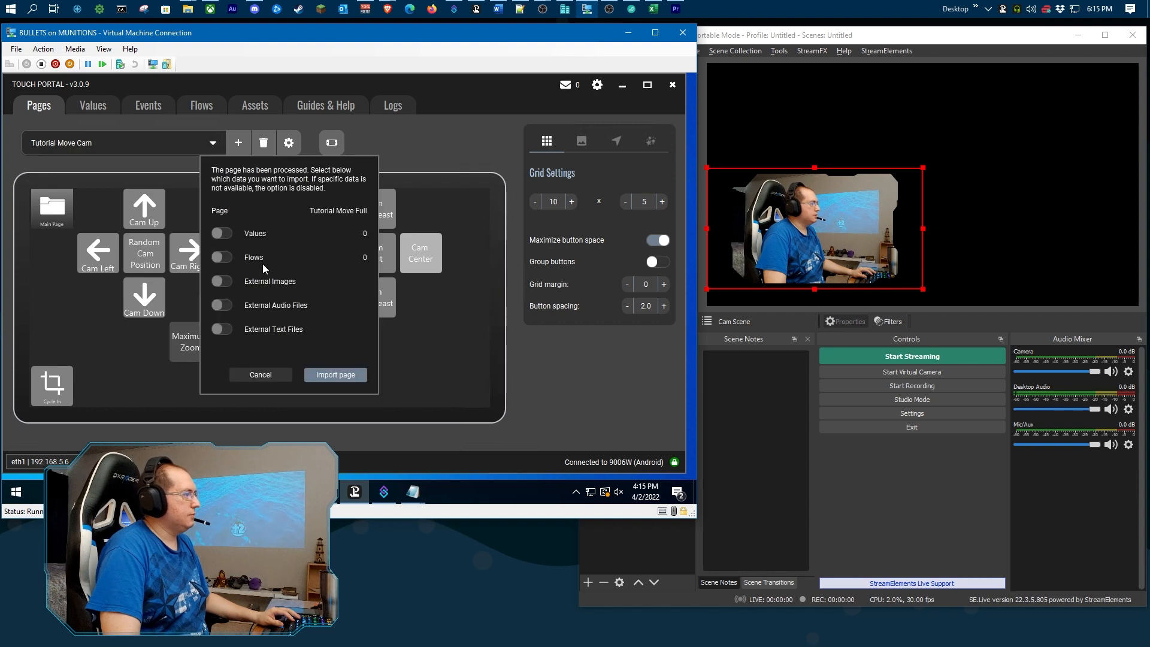
click(333, 377)
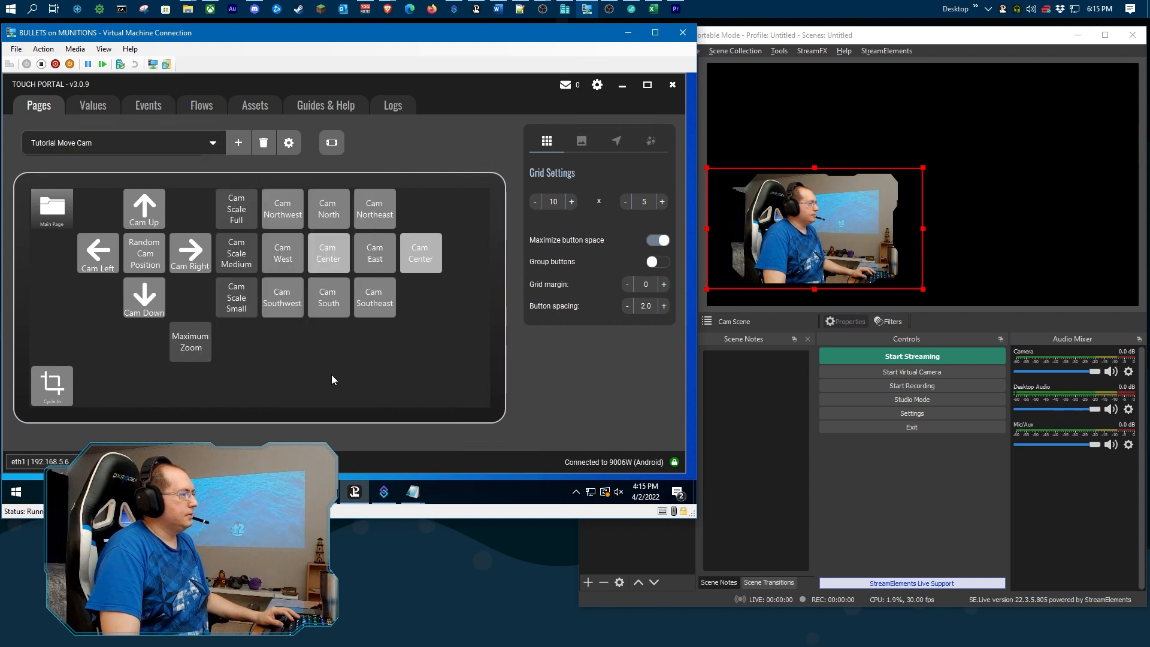
- Open the imported Tutorial Move Full page and test the small Northwest, North and Northeast camera position buttons
click(516, 334)
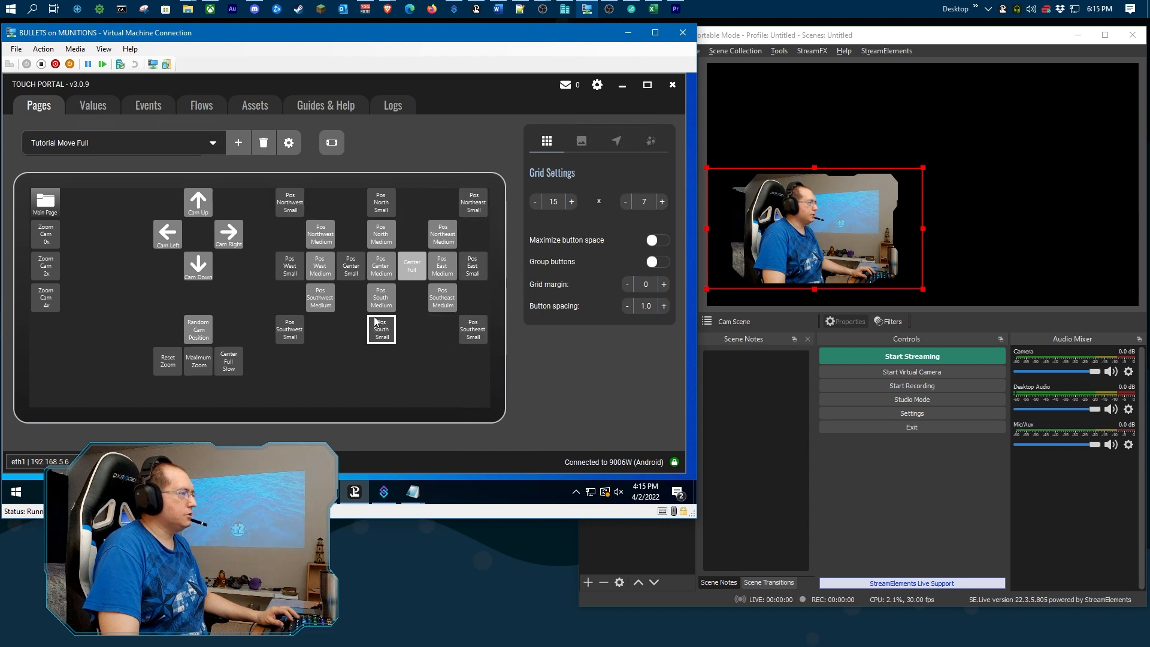
click(290, 202)
click(381, 209)
click(473, 203)
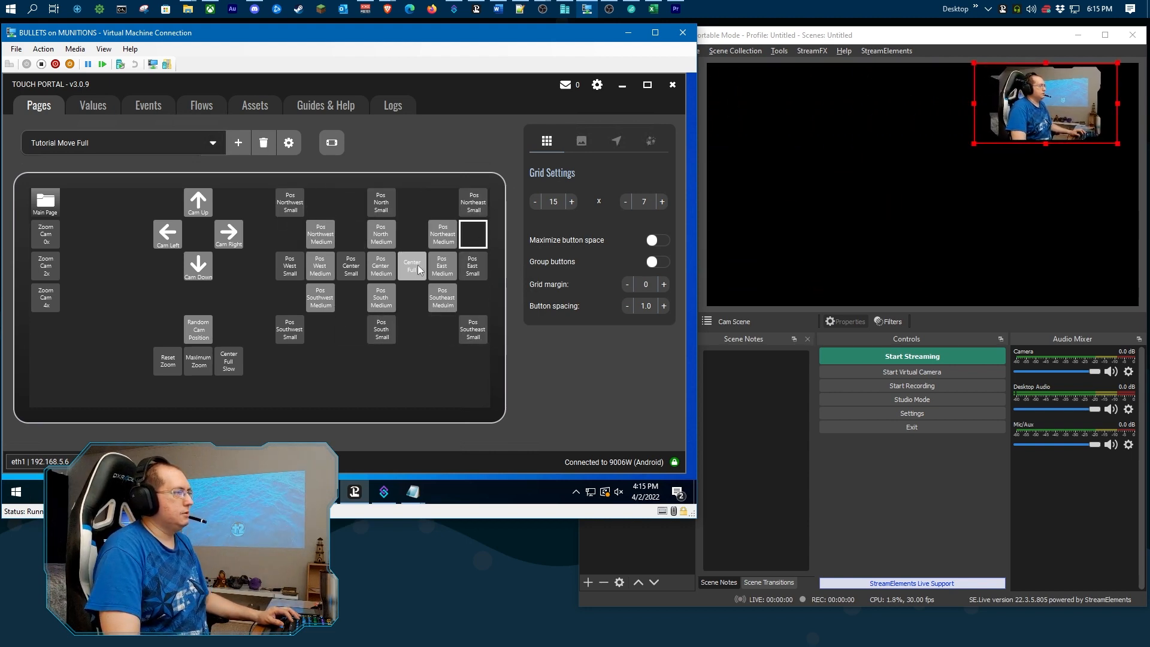
- Test the Northeast Medium, East Medium, East Small, Center Medium and Center Full camera positions, ending on Pos Northwest Medium
click(443, 239)
click(441, 263)
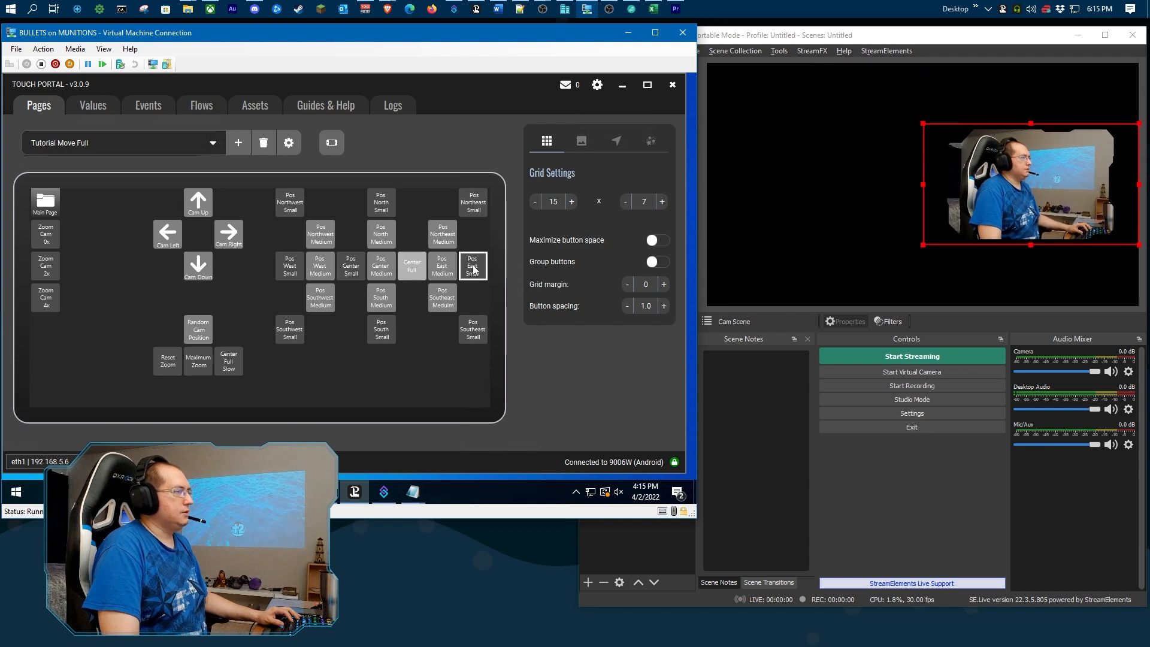
click(471, 264)
click(381, 262)
click(418, 267)
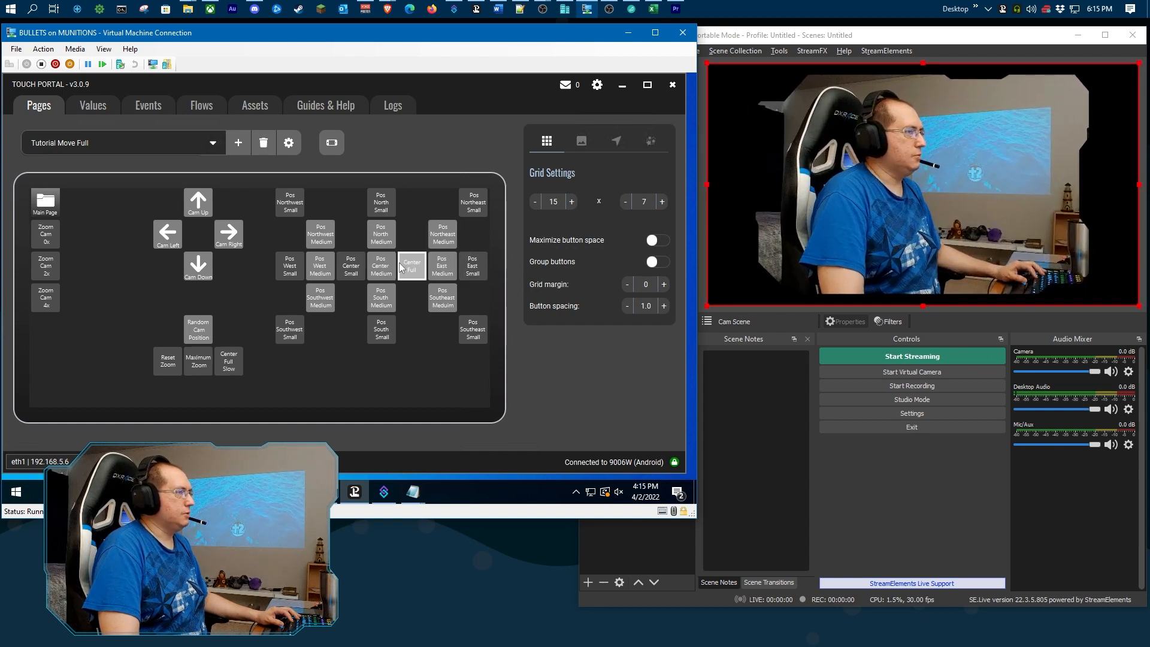
click(322, 238)
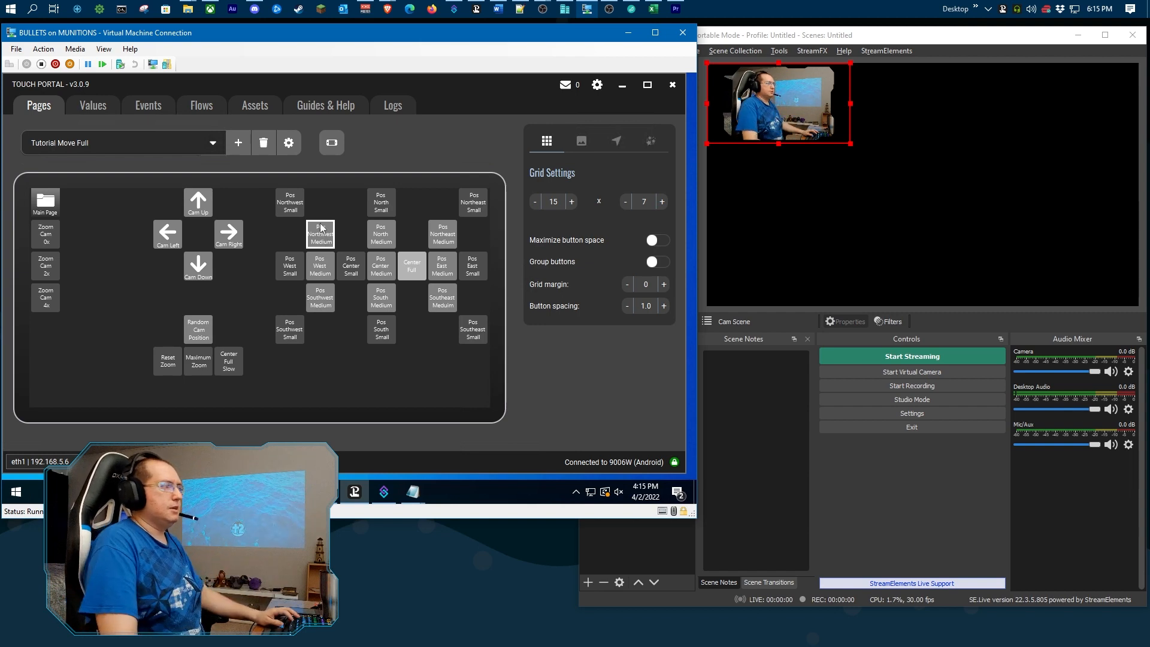
- Switch back to the Tutorial Move Cam page and test the camera direction buttons, ending on Cam Southwest
click(212, 142)
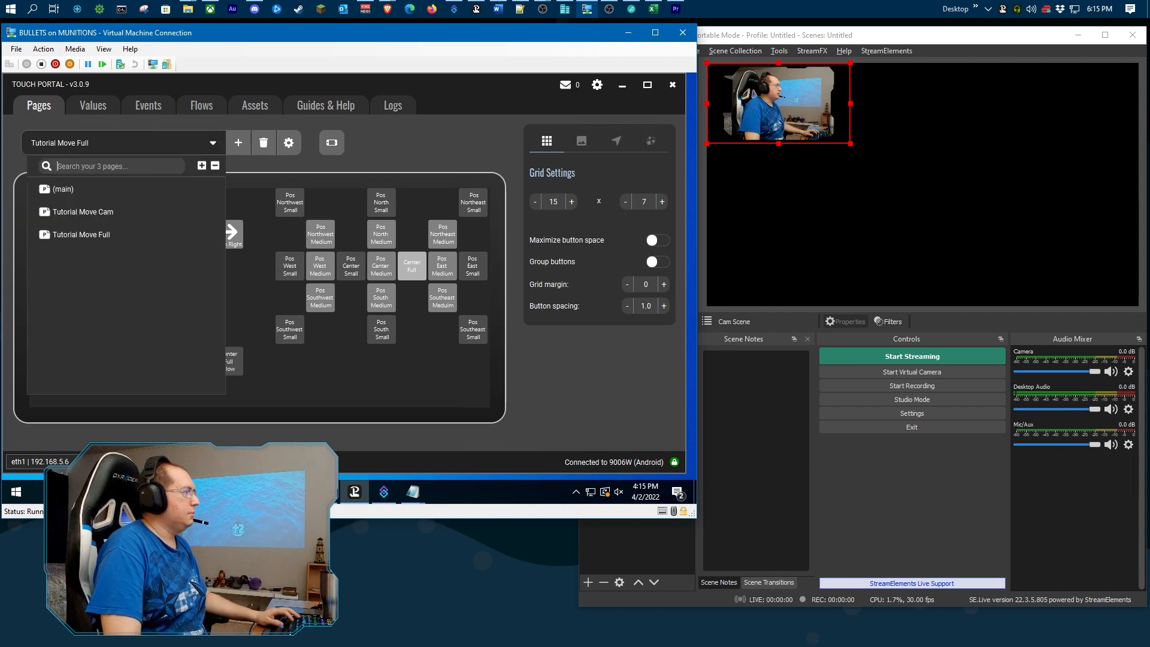
click(90, 207)
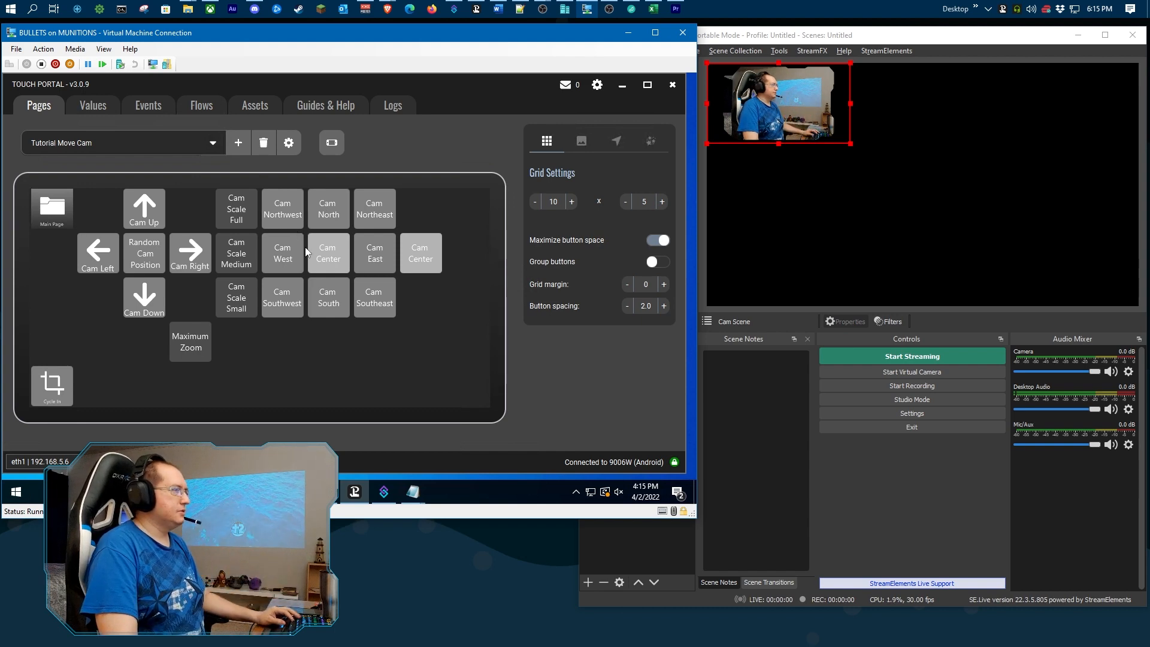
click(288, 291)
click(324, 289)
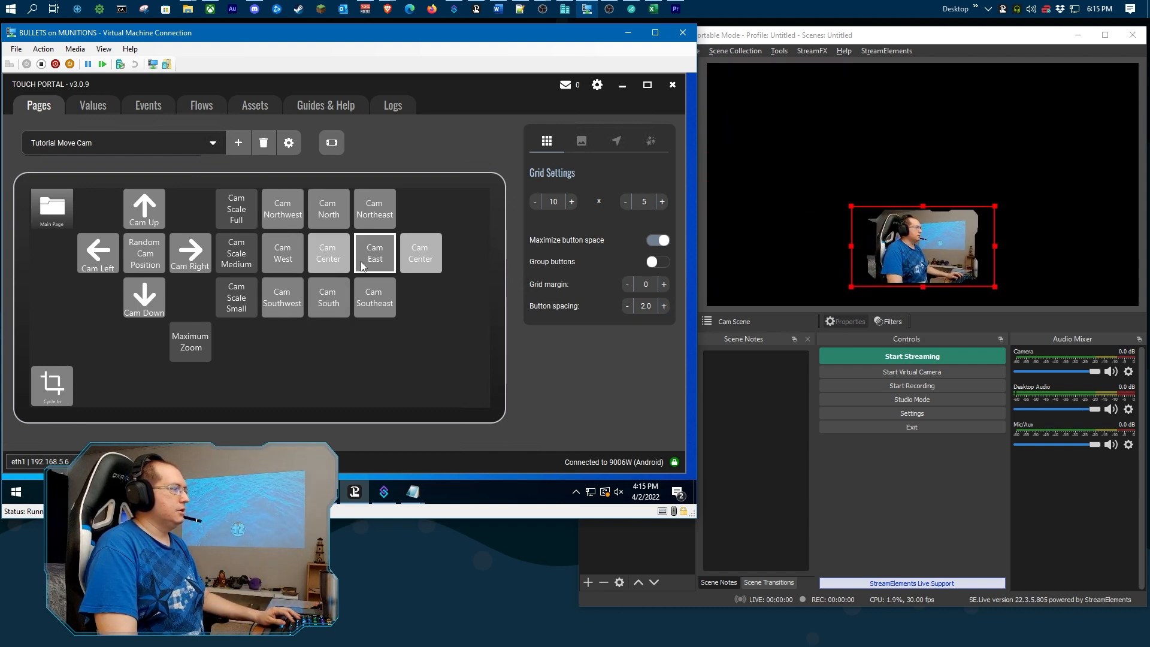
click(291, 305)
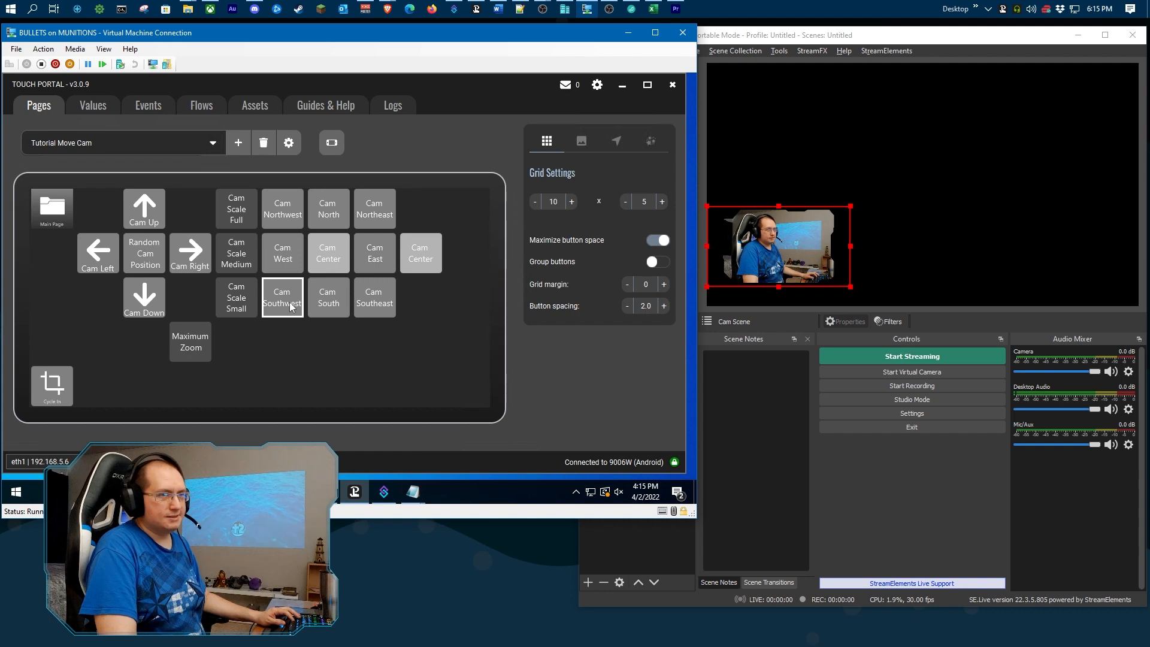